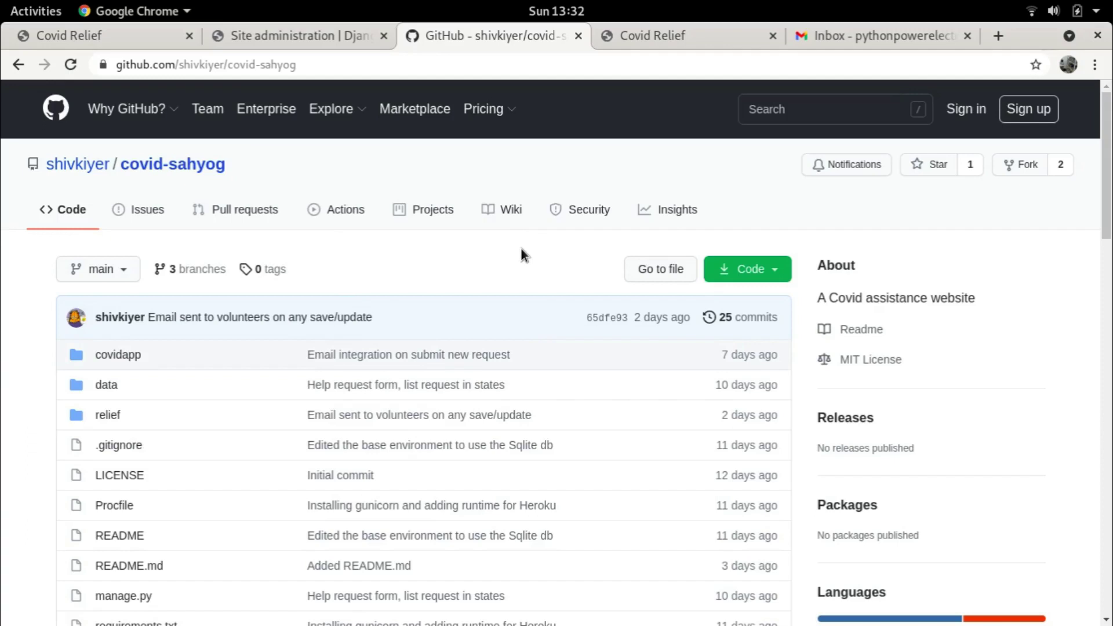
Check the runserver output in the terminal, then show the local Covid Sahyog site at 127.0.0.1:8000
scroll(517, 256, "down", 3)
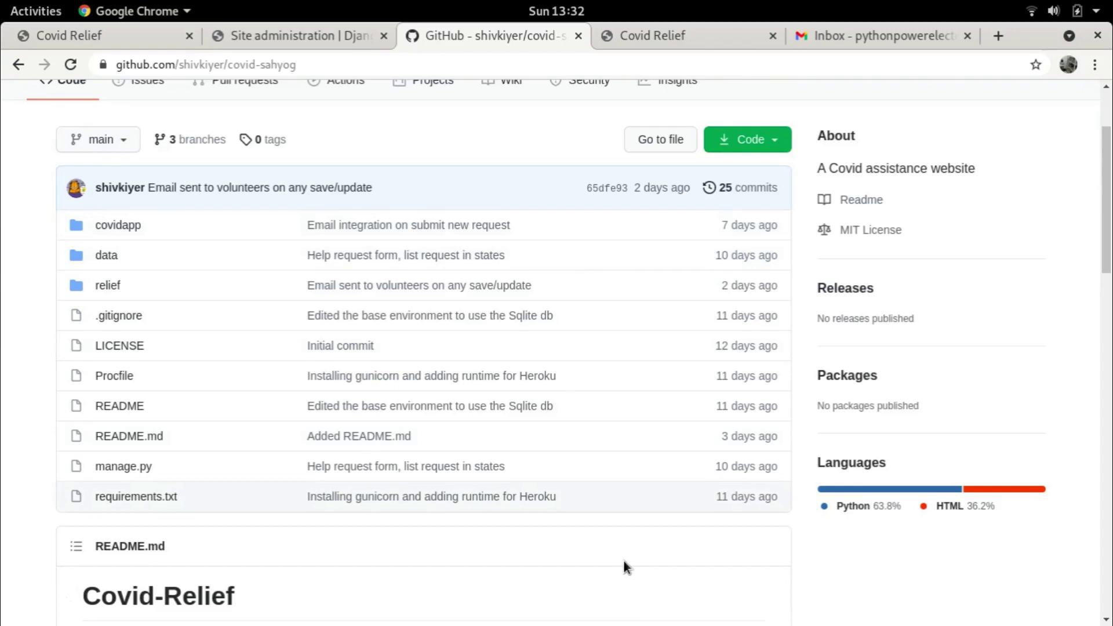
scroll(624, 561, "down", 4)
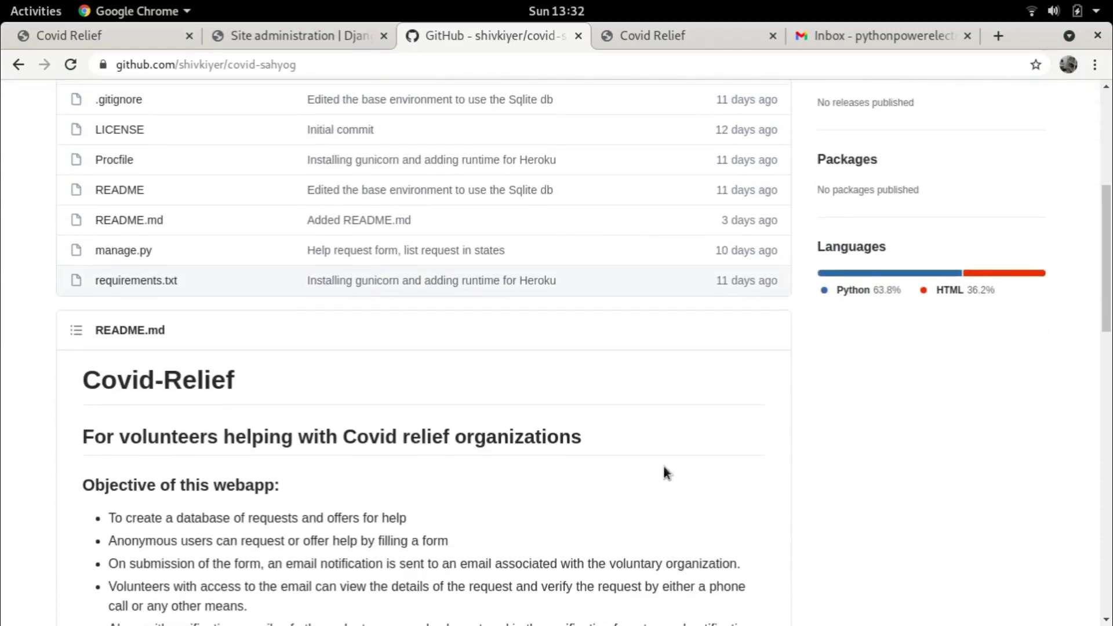
scroll(705, 457, "down", 3)
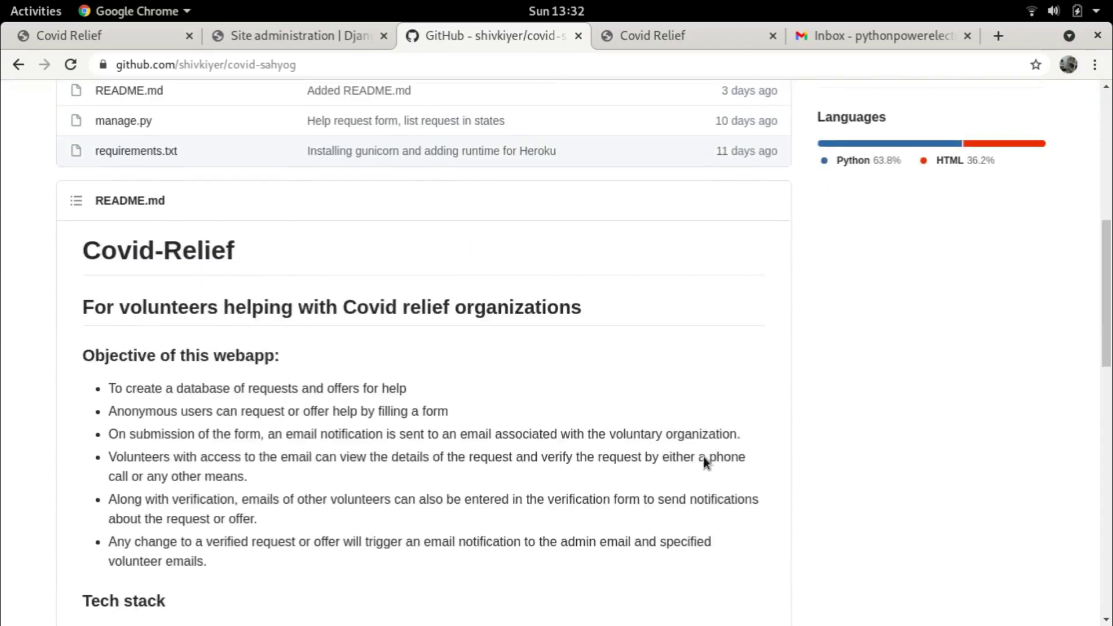
scroll(332, 273, "up", 2)
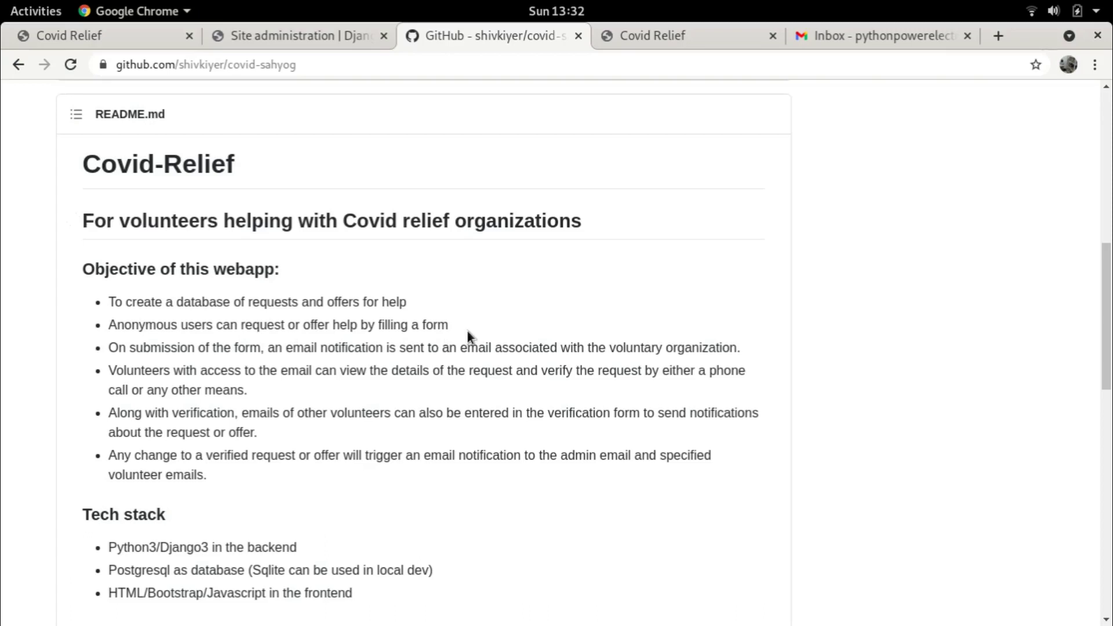
scroll(468, 327, "up", 10)
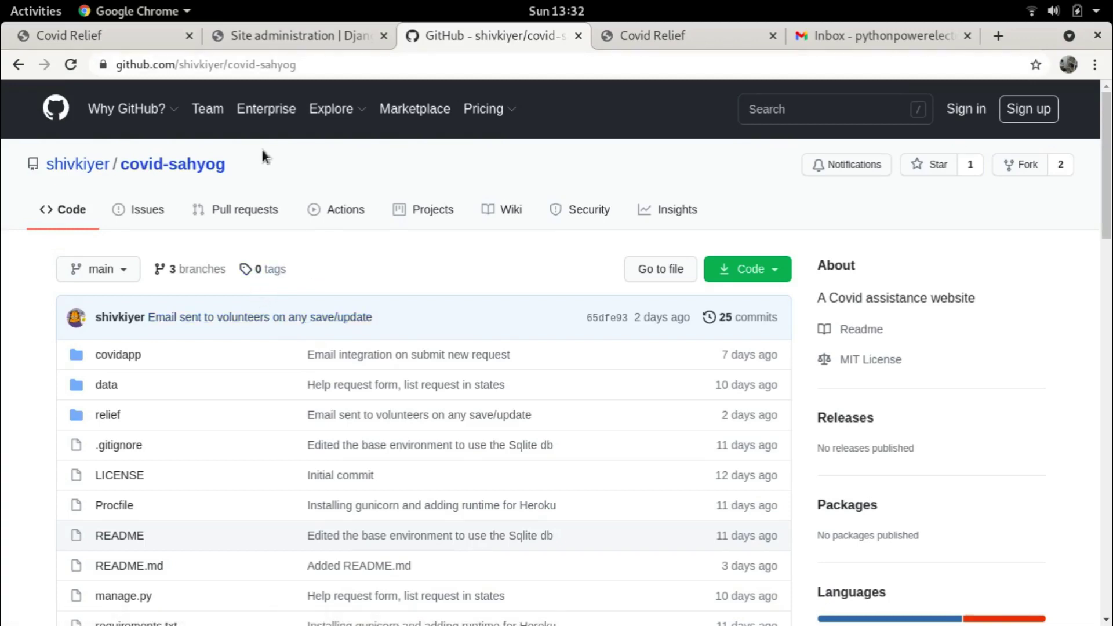
key("alt+Tab")
key("alt+Tab")
key("alt+Tab")
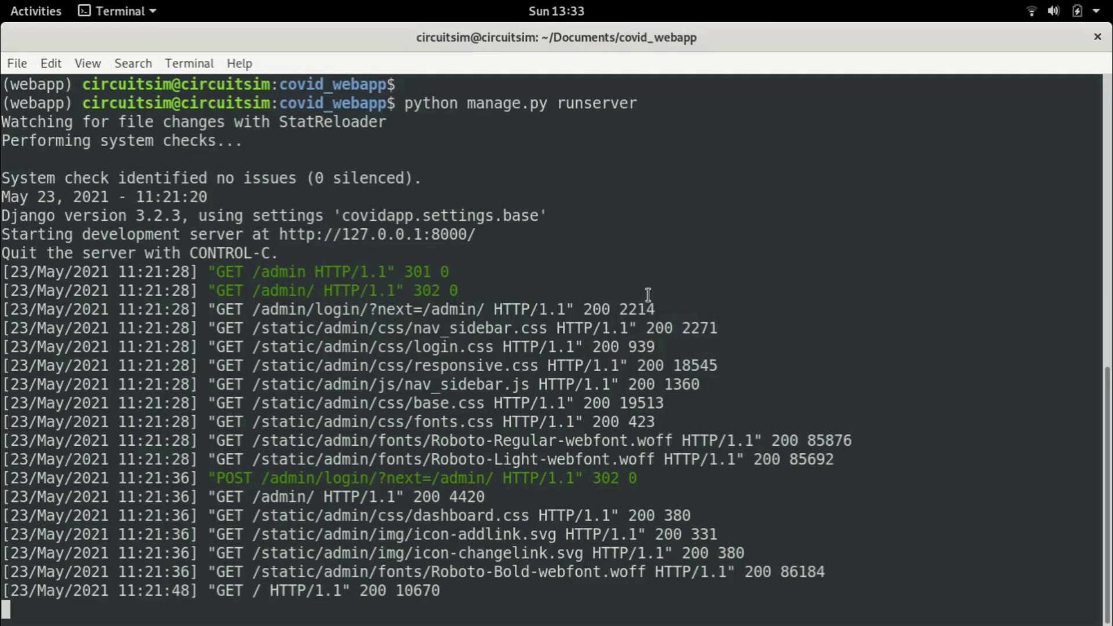
key("alt+Tab")
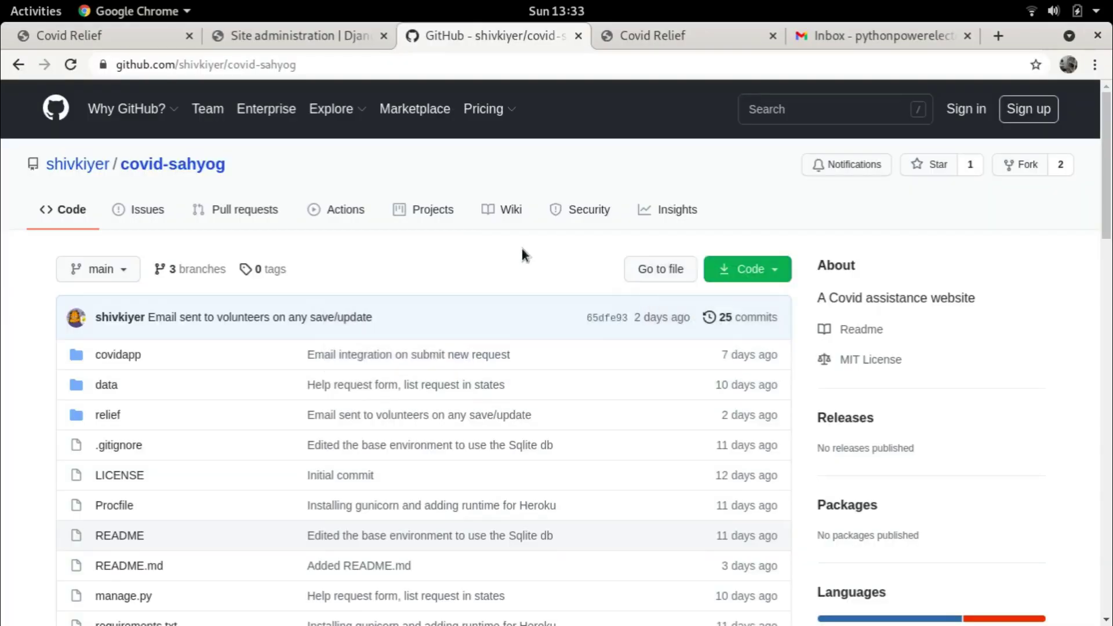
left_click(95, 36)
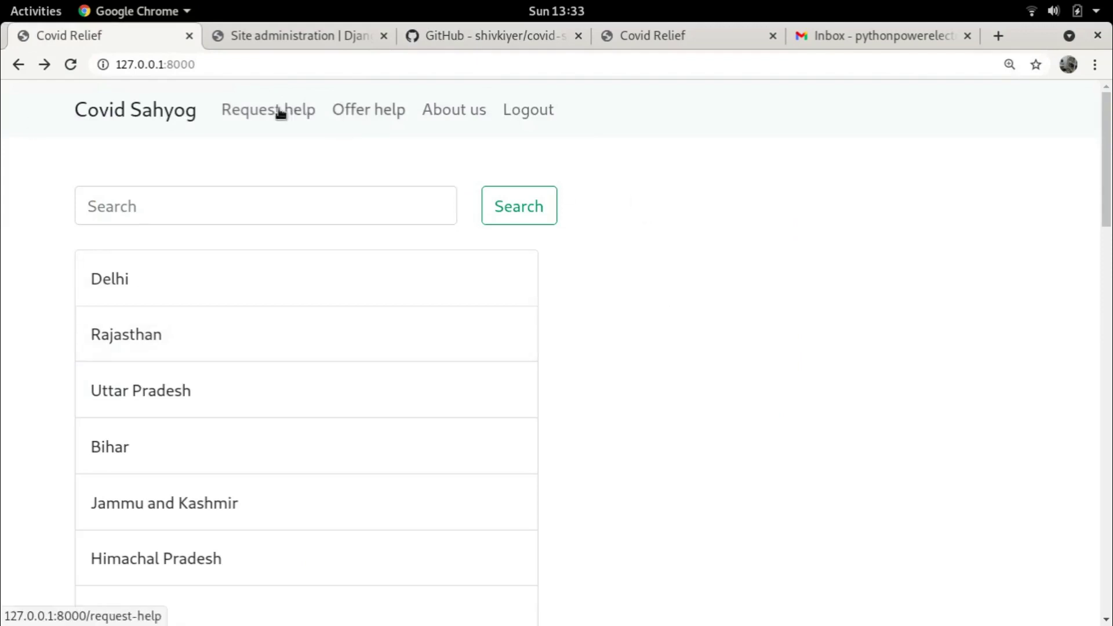
left_click(207, 63)
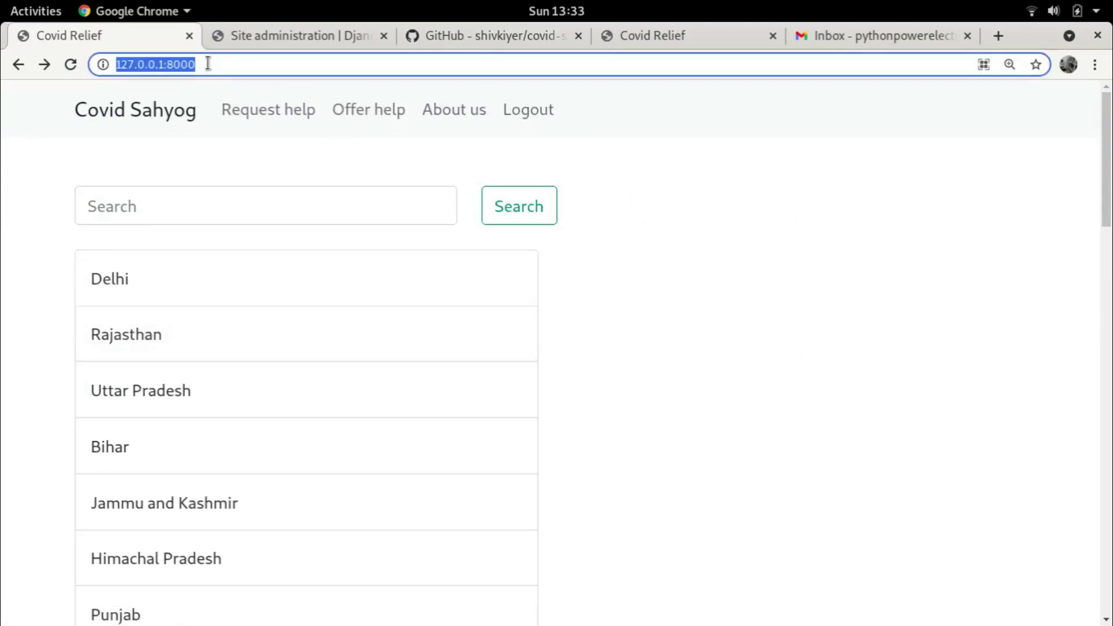
left_click(207, 64)
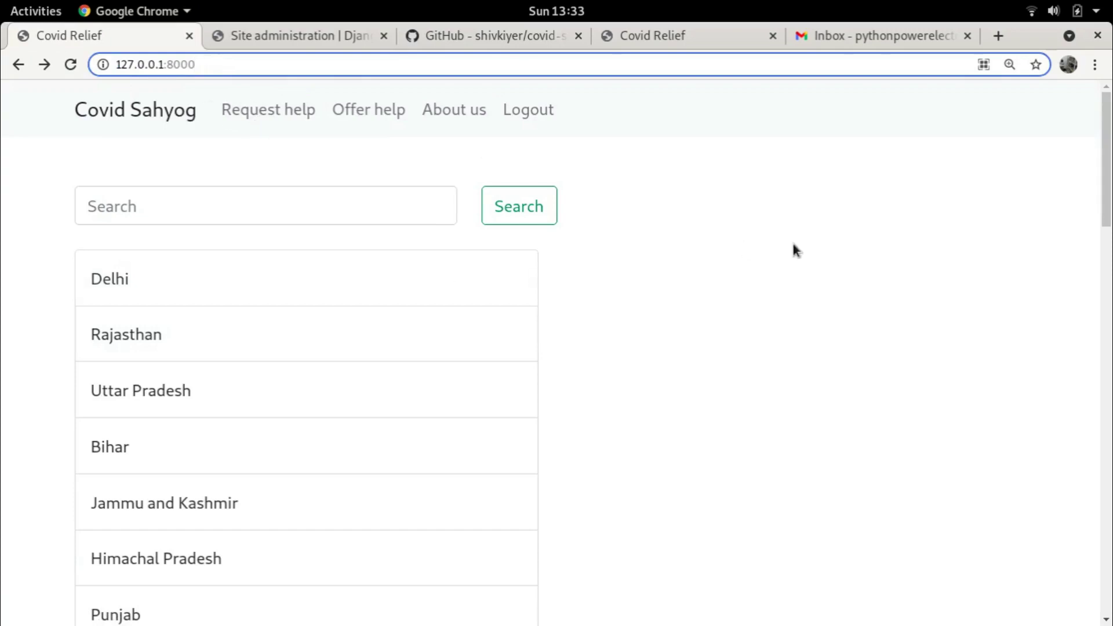
scroll(291, 174, "down", 15)
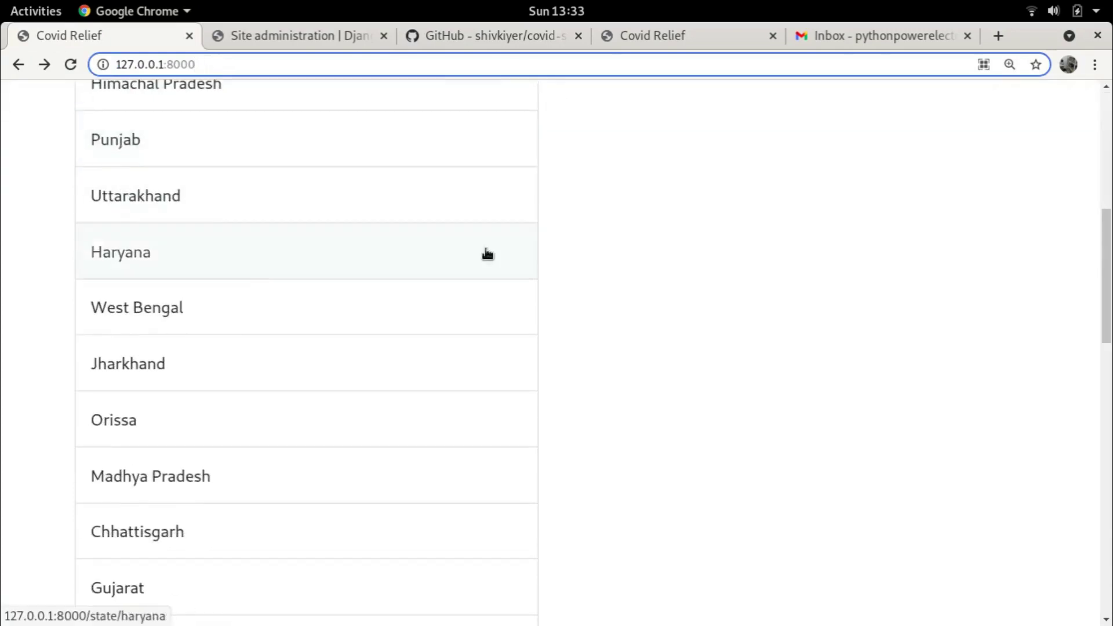
scroll(489, 243, "down", 12)
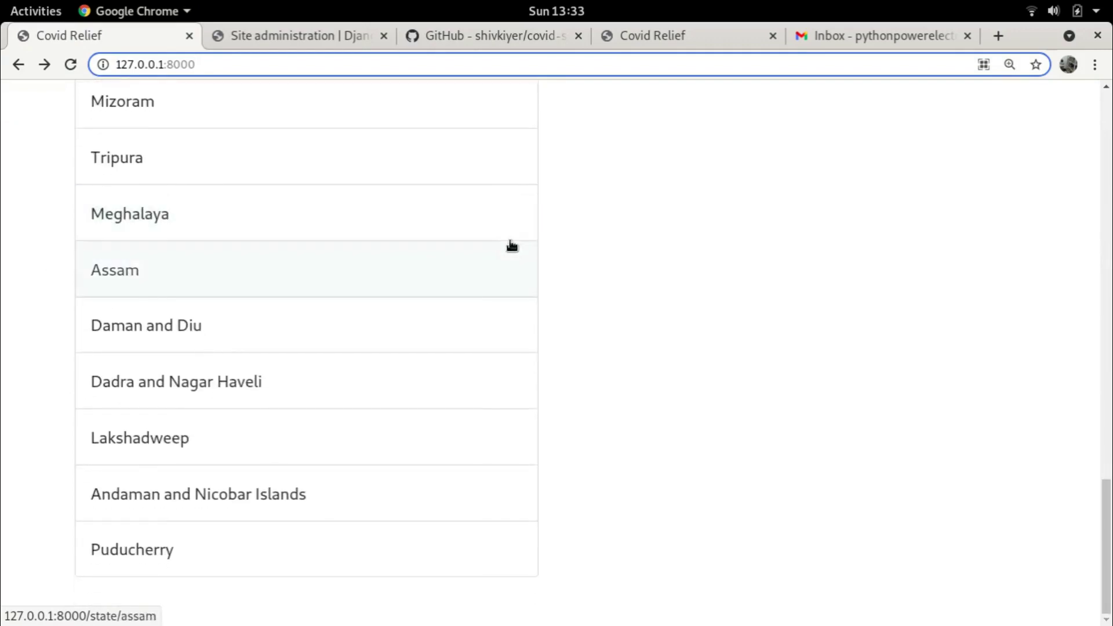
scroll(510, 247, "up", 7)
scroll(523, 243, "up", 20)
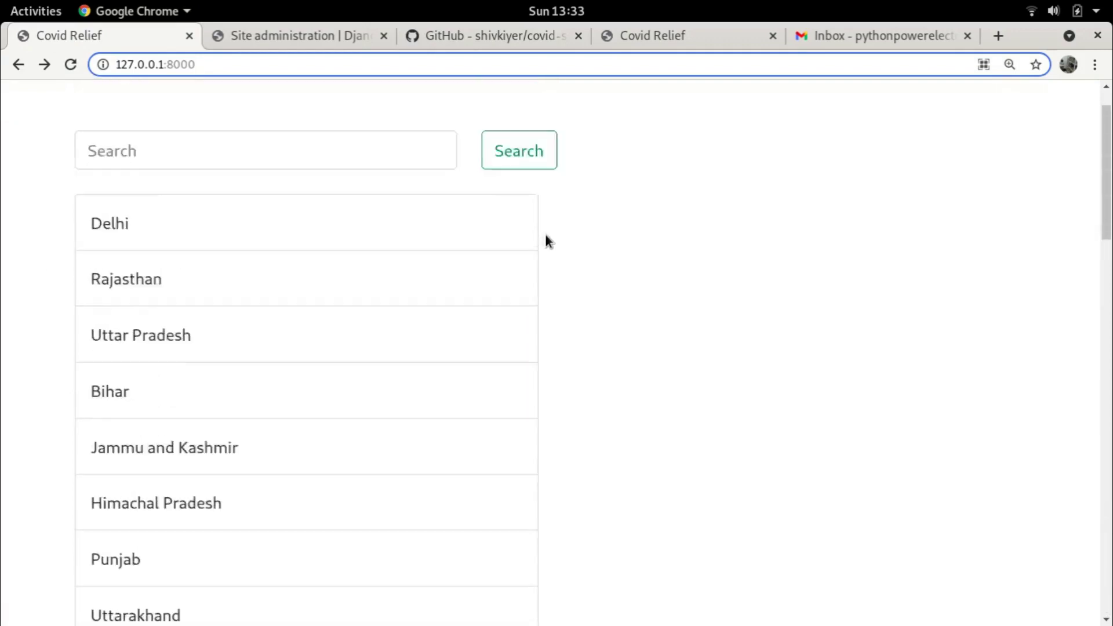
scroll(591, 284, "down", 1)
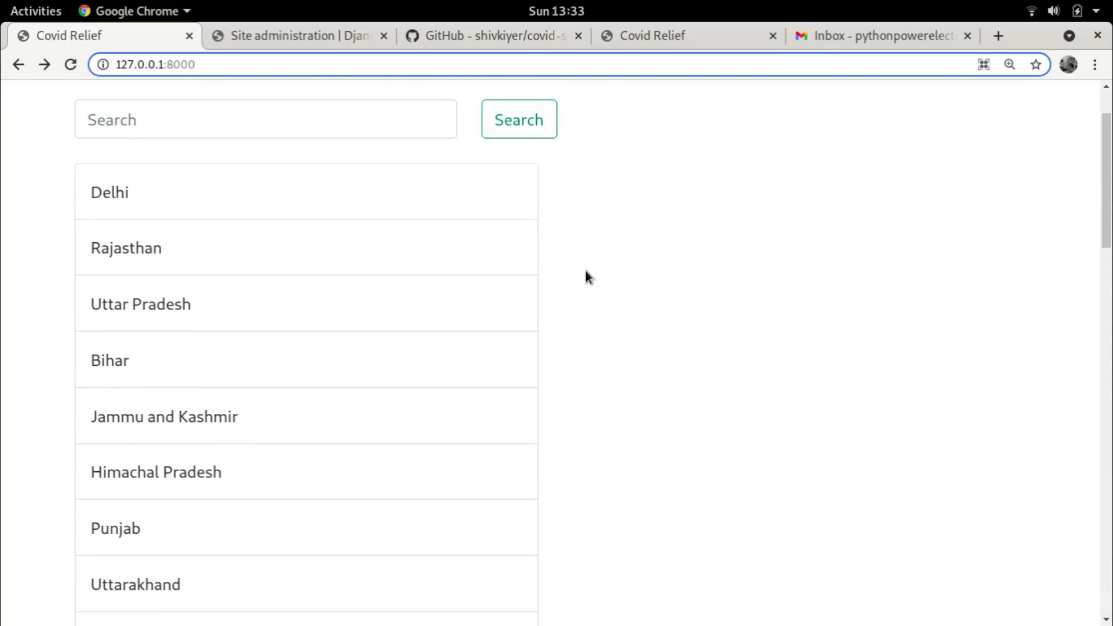
scroll(621, 226, "up", 1)
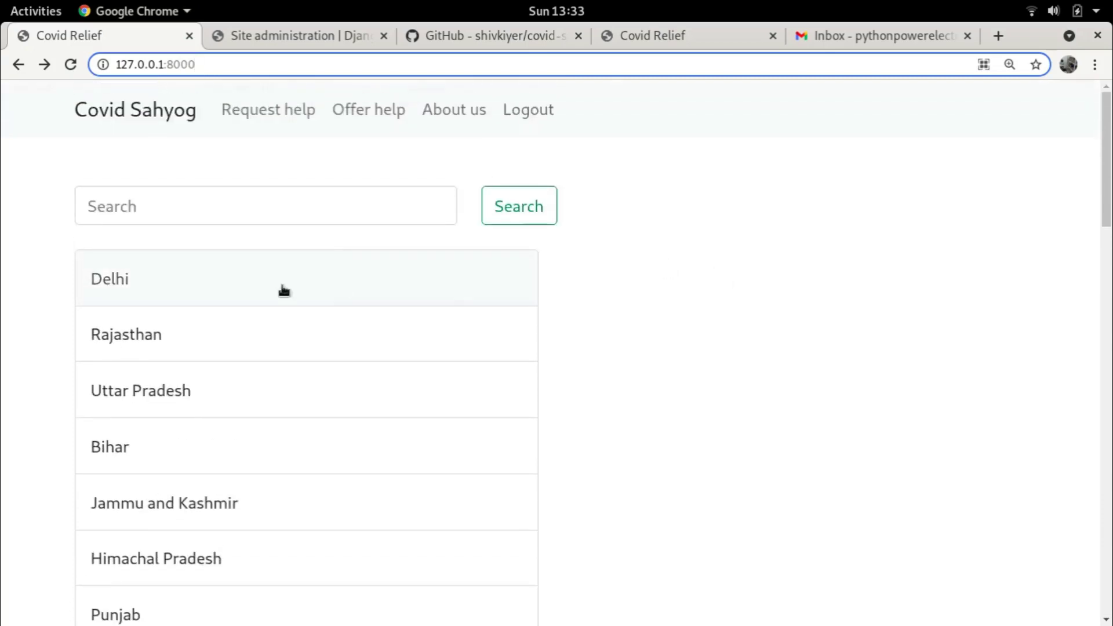
left_click(170, 284)
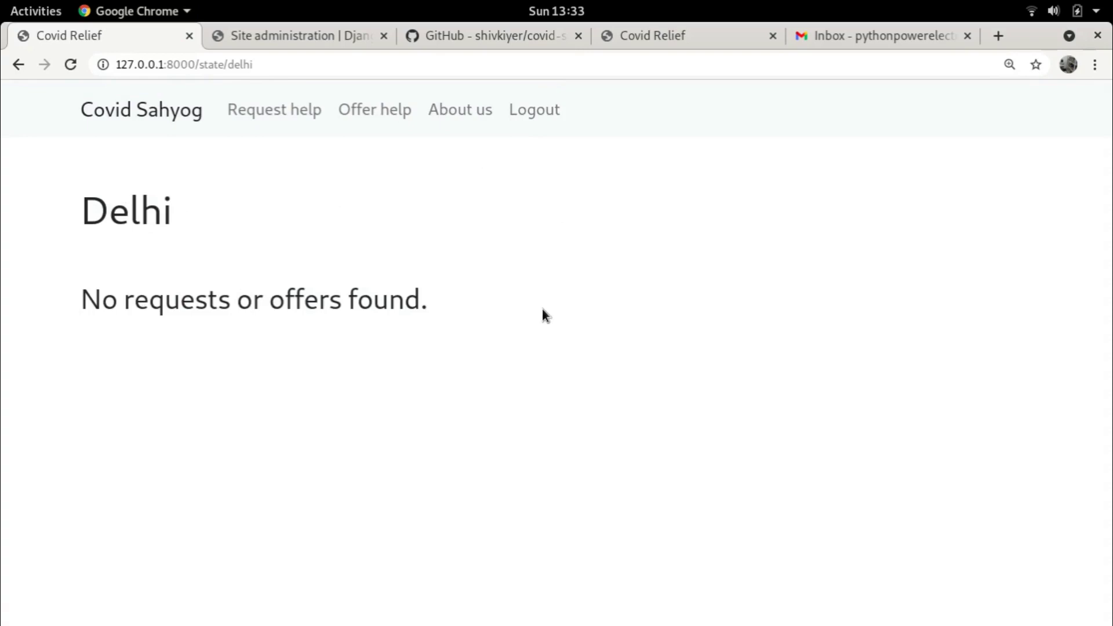
left_click(99, 113)
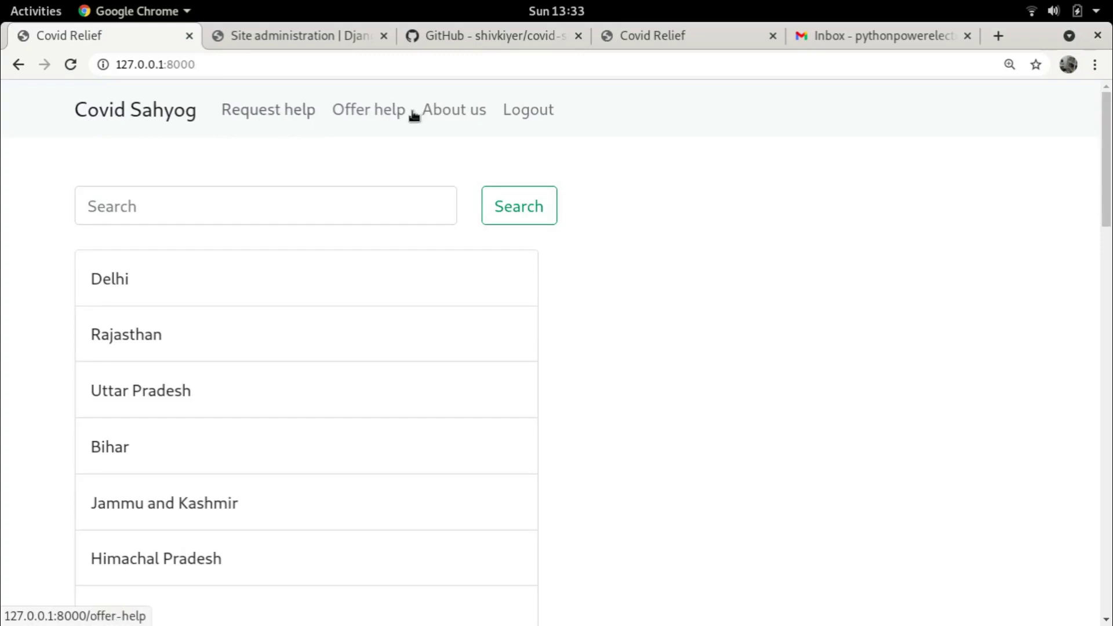
Open the Request help form and enter 'Test user' as the name
left_click(276, 113)
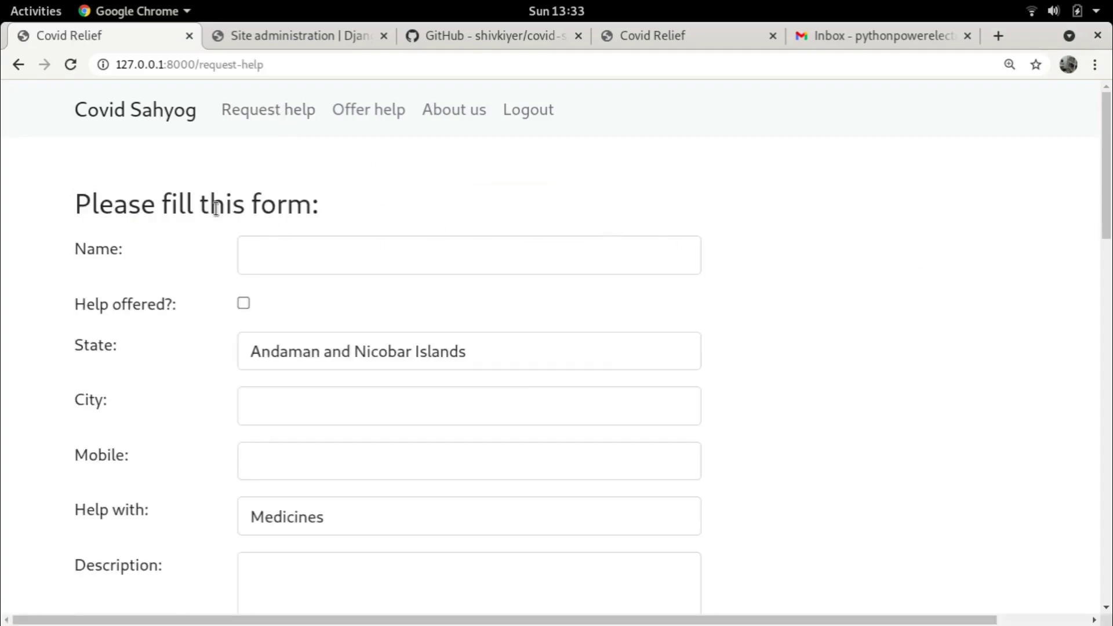
left_click(385, 261)
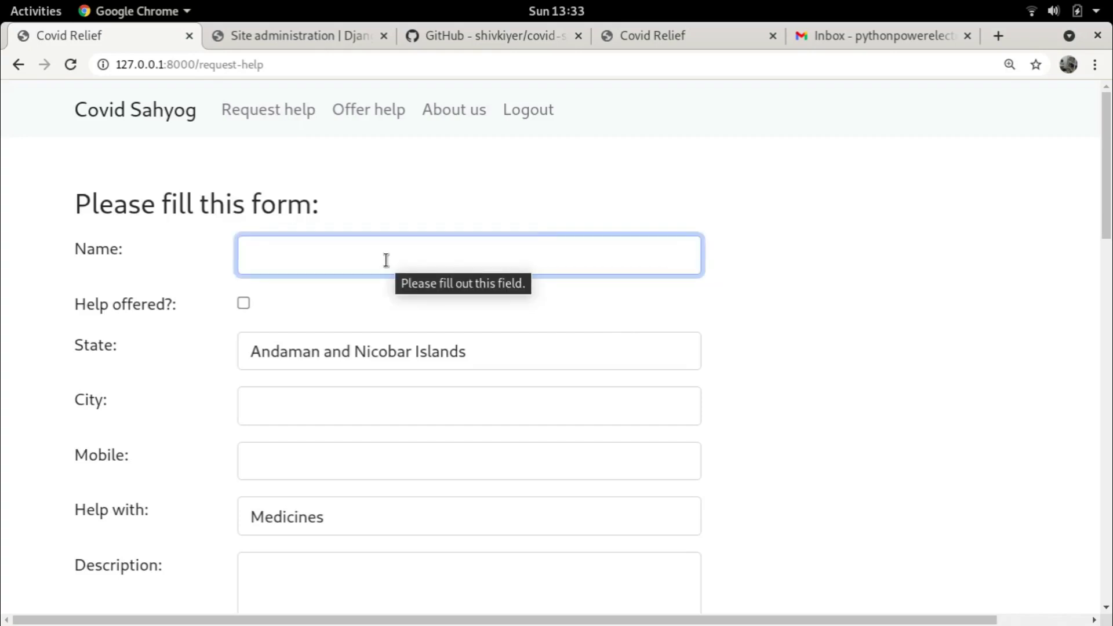
scroll(165, 420, "down", 15)
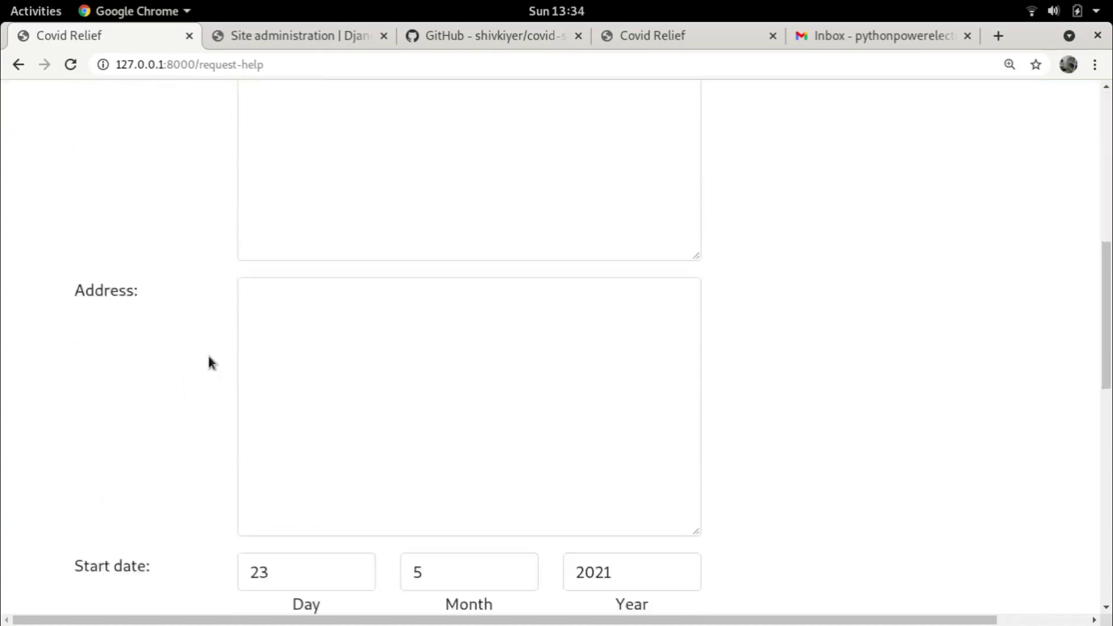
scroll(288, 308, "down", 2)
scroll(288, 303, "up", 5)
scroll(298, 297, "up", 10)
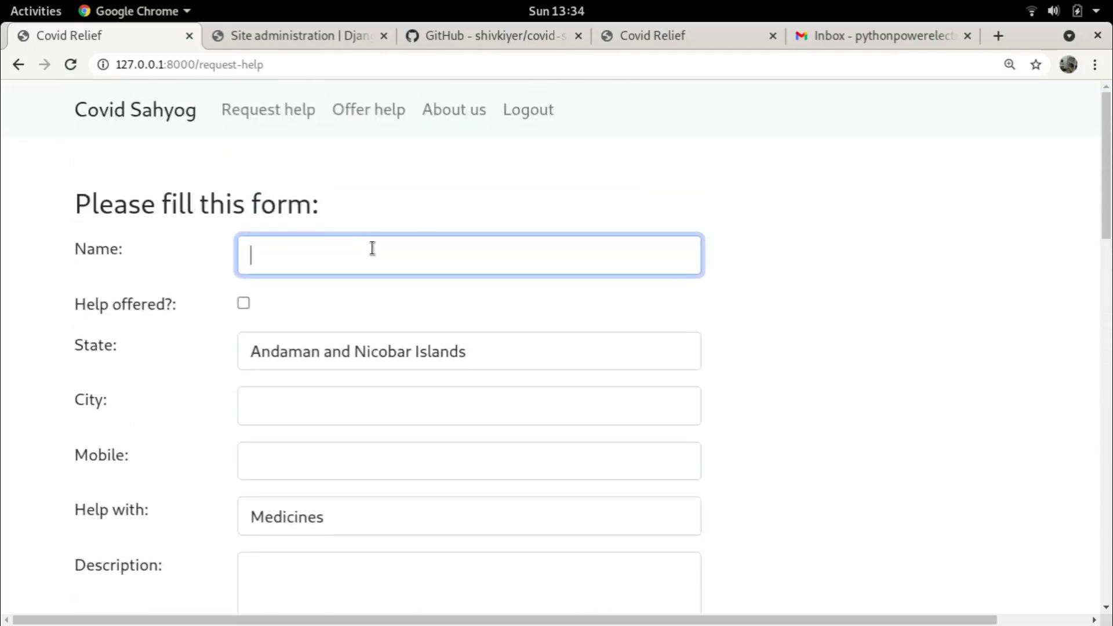
key("Return")
type("Test user")
Choose Delhi as the state, type Delhi as the city, and enter a mobile number
left_click(460, 350)
scroll(429, 330, "down", 1)
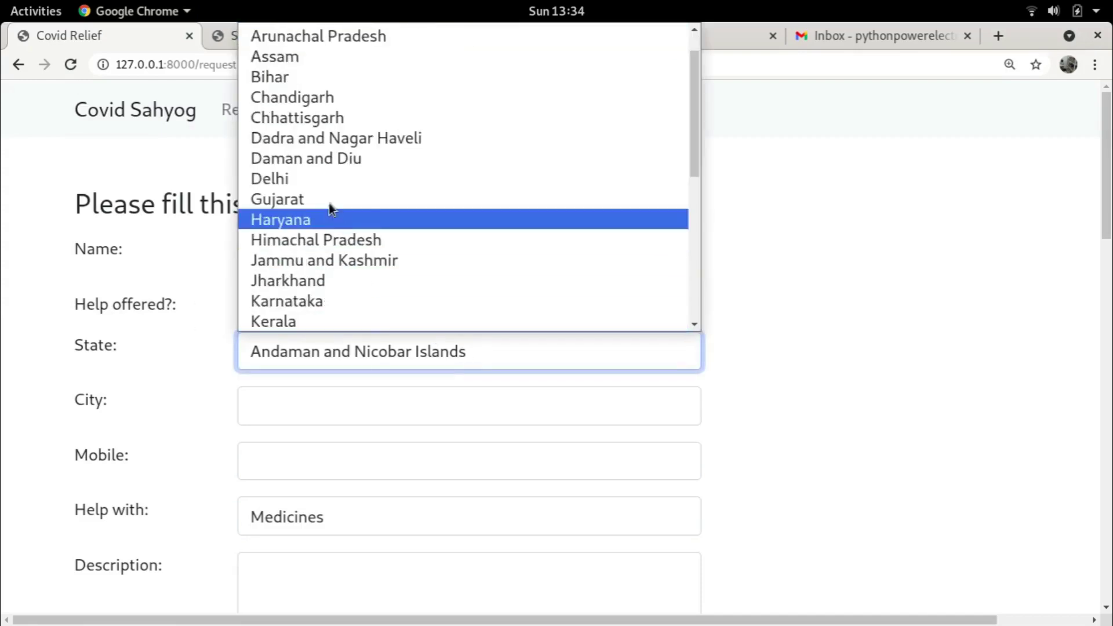
left_click(312, 179)
left_click(323, 396)
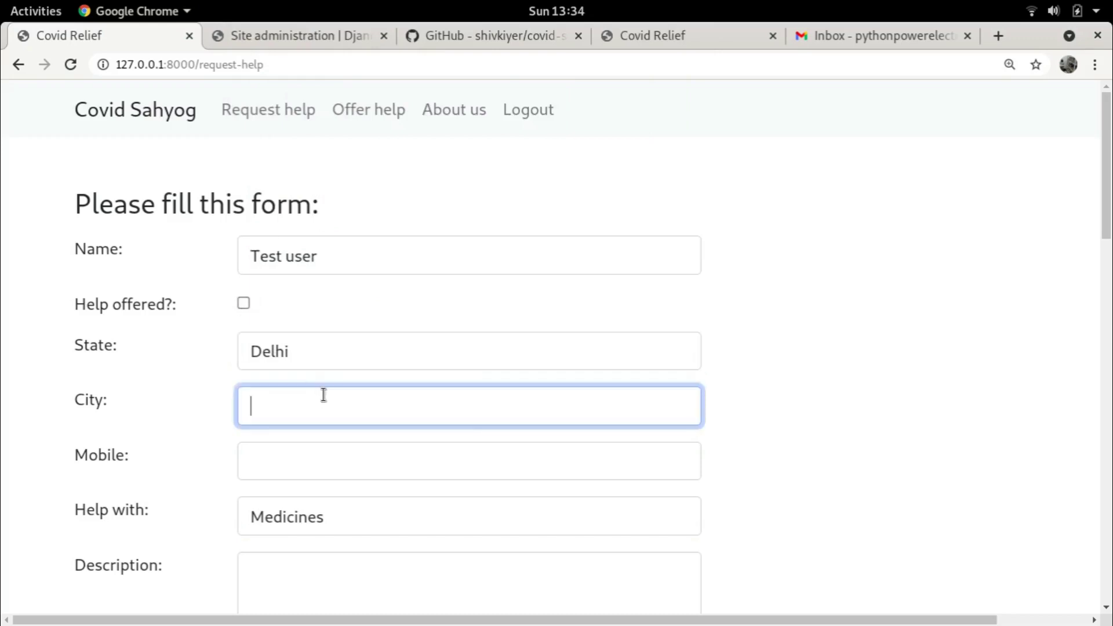
type("Delhi")
scroll(313, 400, "down", 1)
left_click(309, 374)
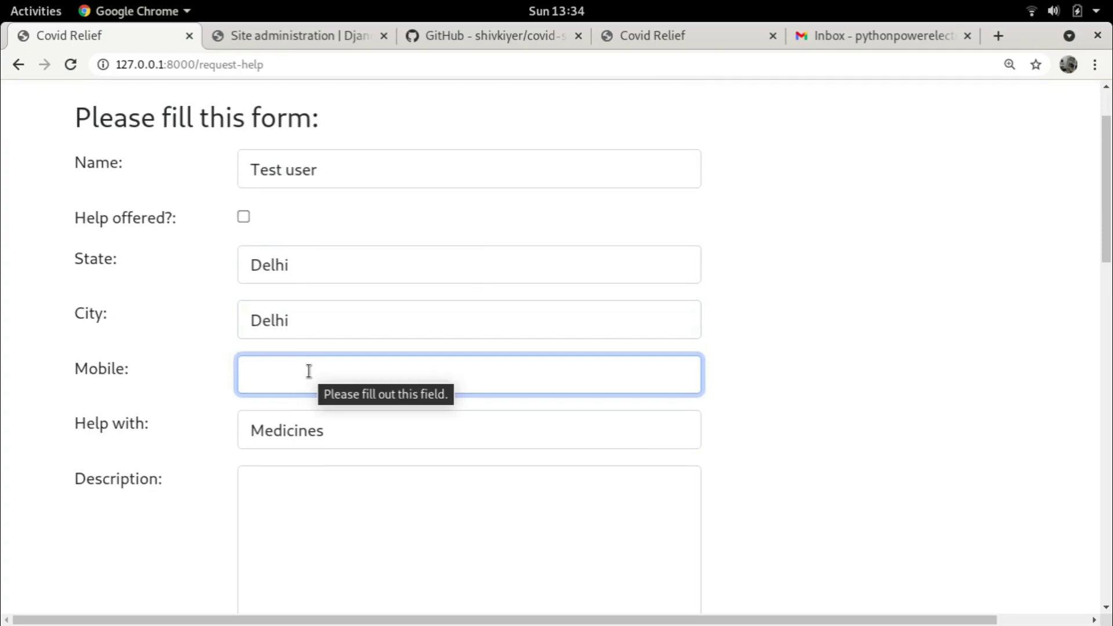
type("99999999")
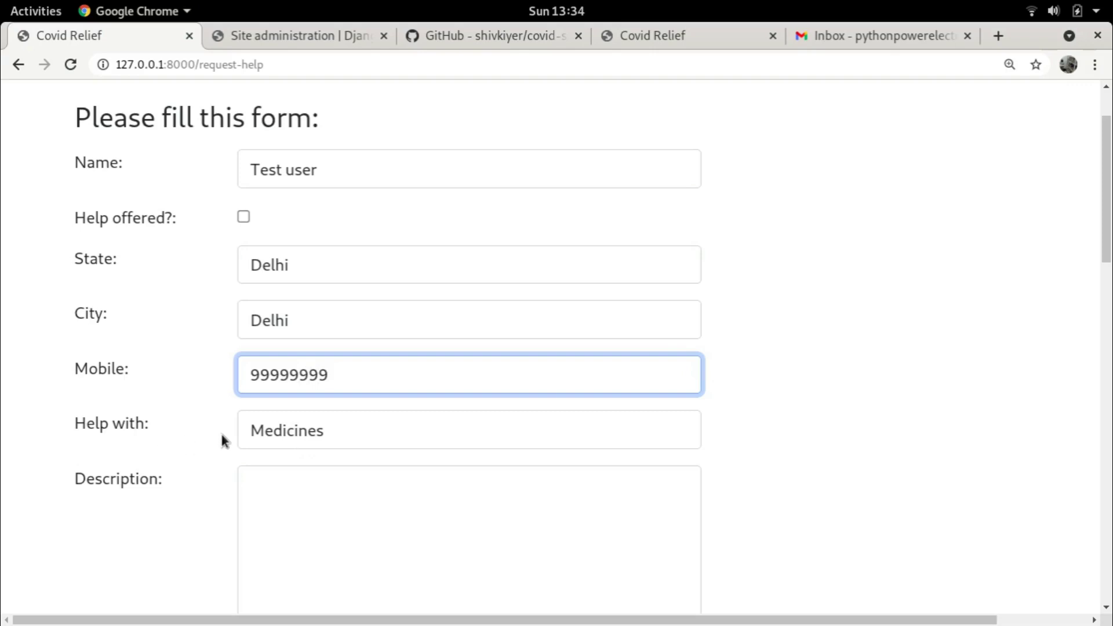
Pick a help type from the Help with dropdown, leaving it on Medicines for now
left_click(317, 434)
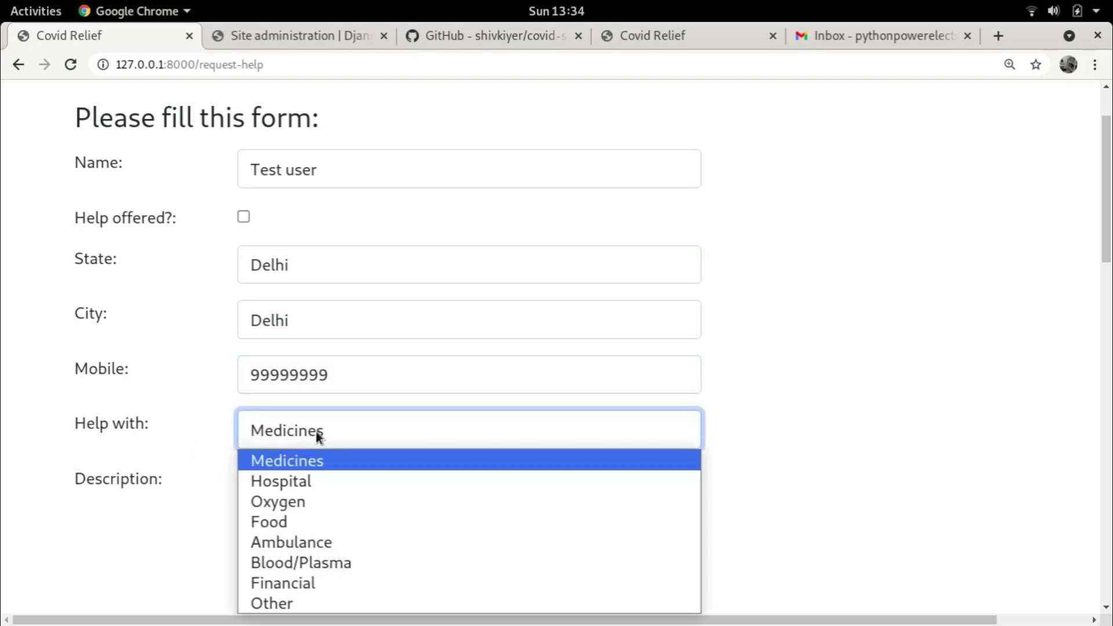
left_click(798, 453)
scroll(783, 446, "down", 3)
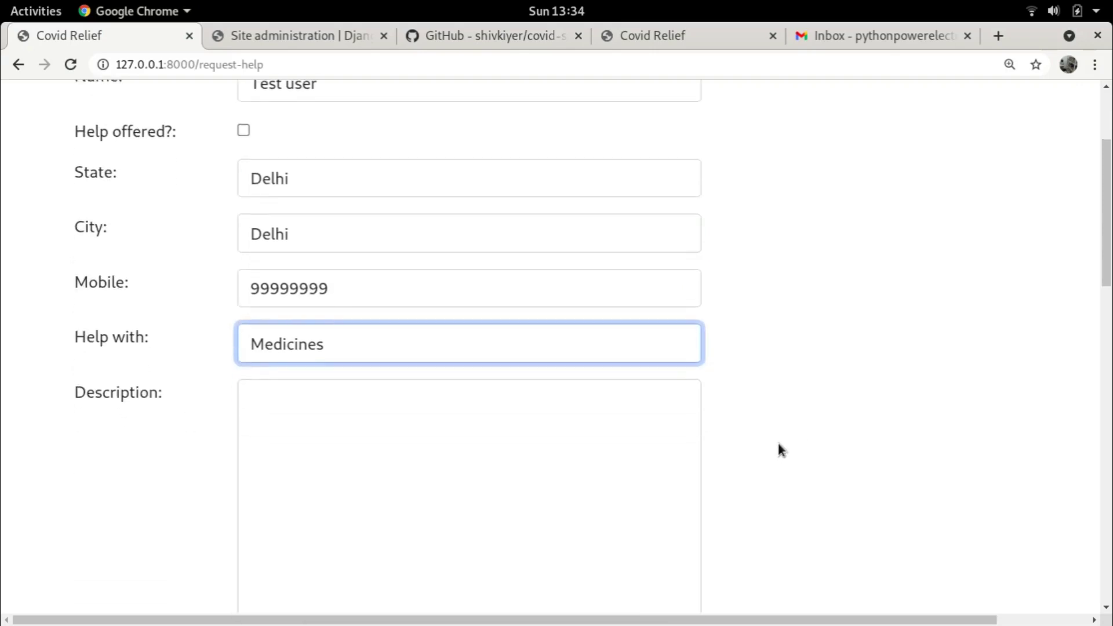
left_click(406, 258)
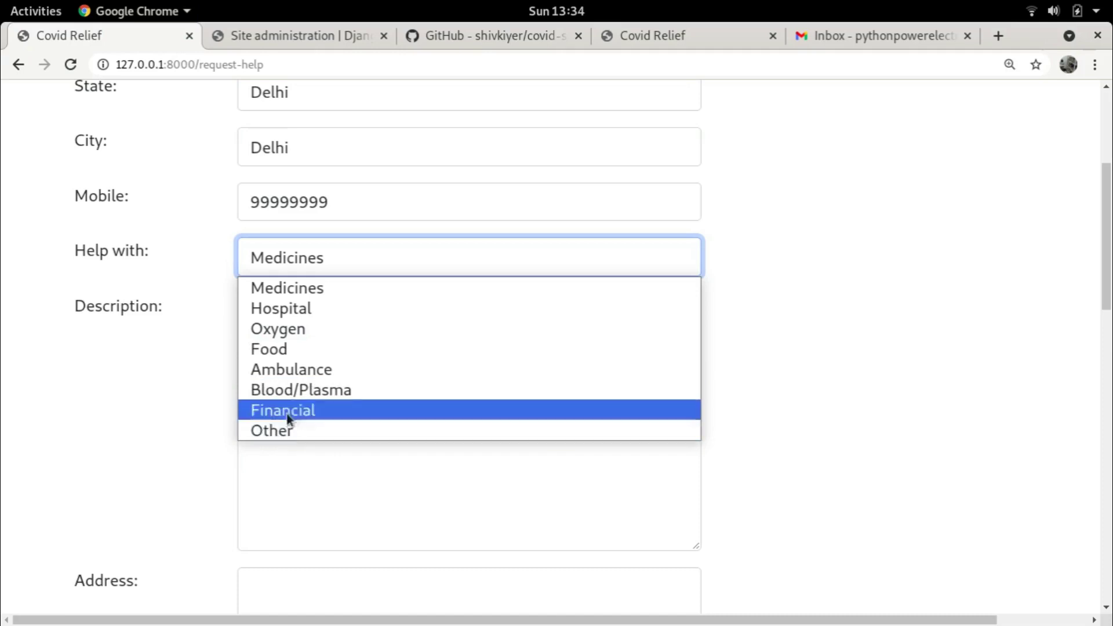
Select Oxygen as the help needed and write the description 'Need oxygen.' plus a second line
left_click(298, 329)
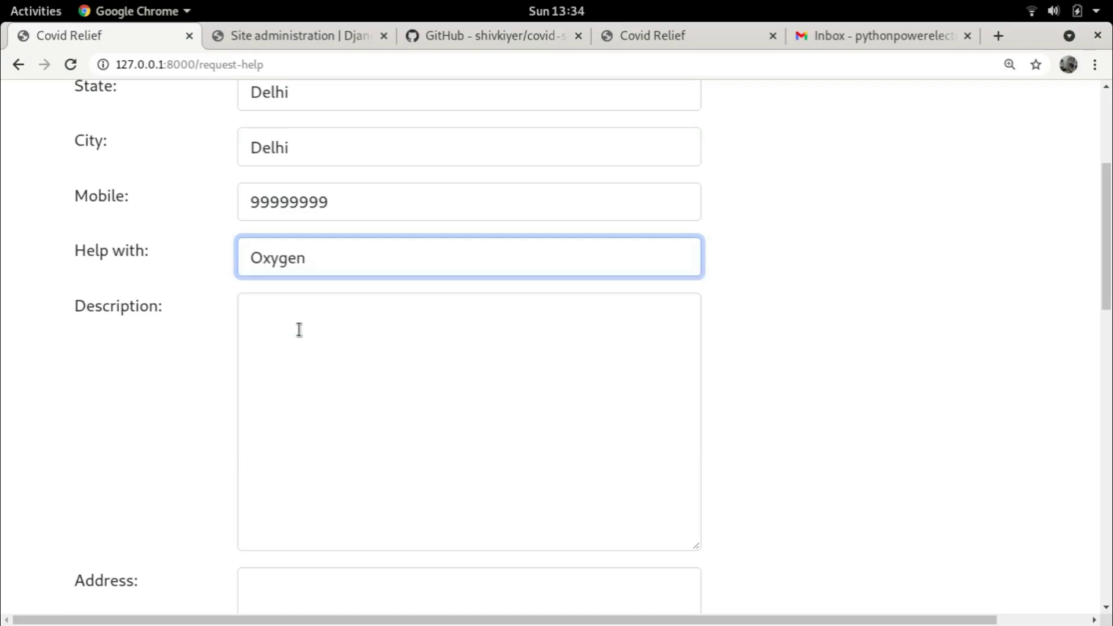
left_click(386, 323)
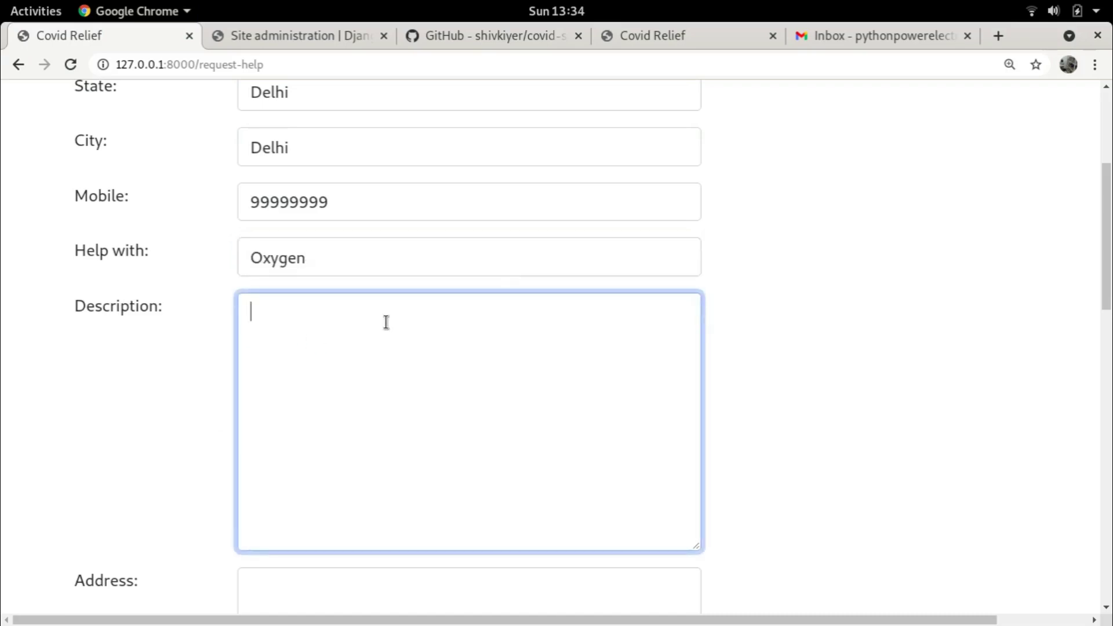
type("Need oxygene")
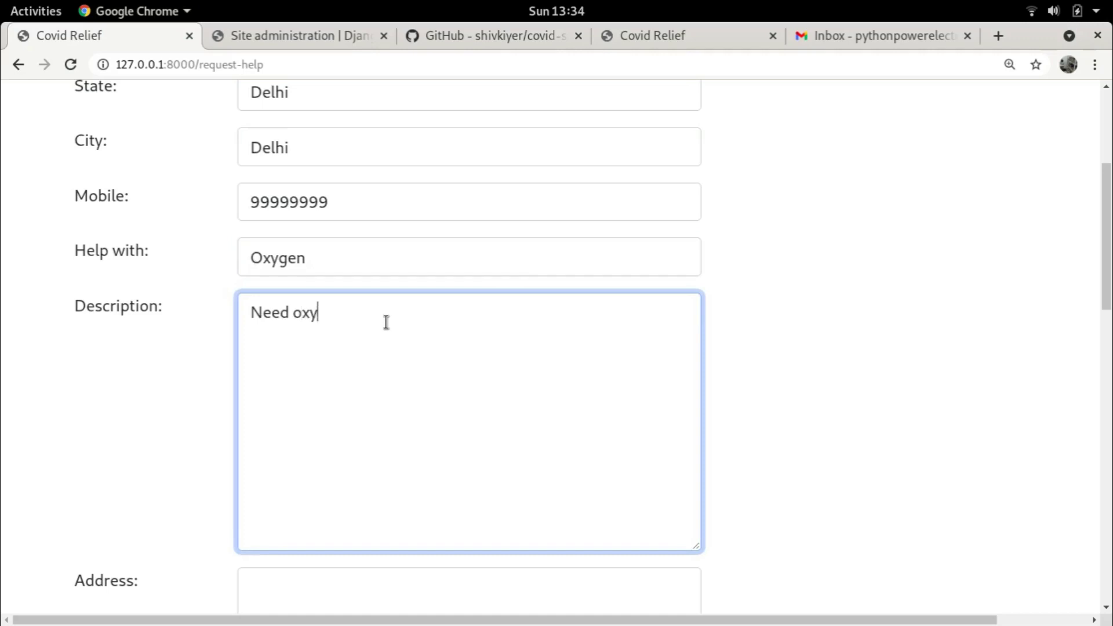
key("BackSpace")
type(".")
key("Return")
type("dafdsfd")
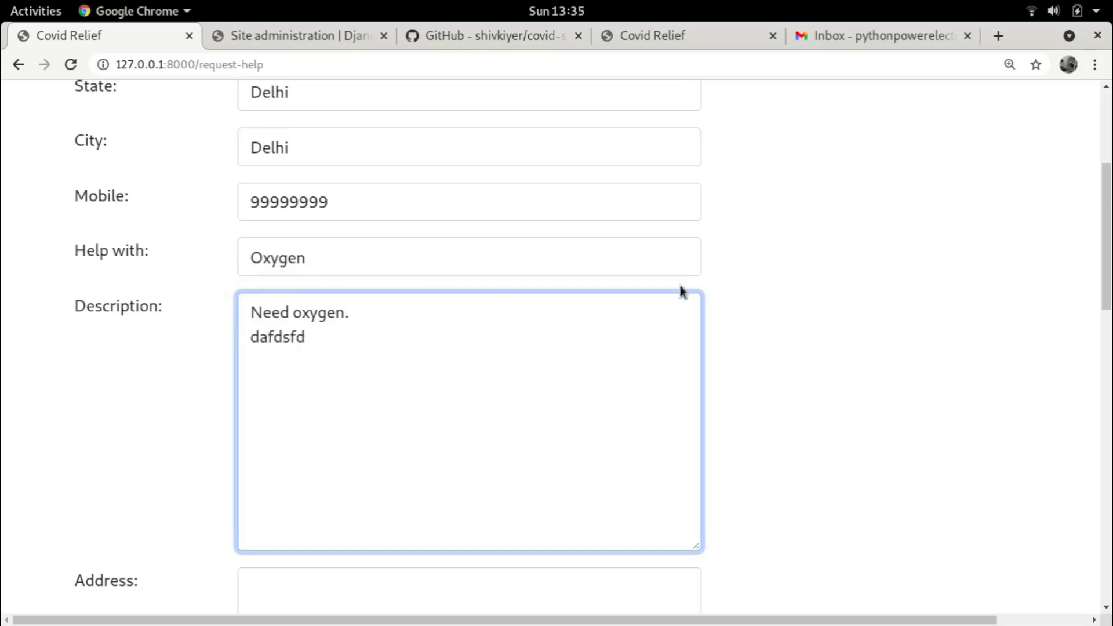
Enter the address 'City Delhi' with a second line 'Someality'
scroll(685, 346, "down", 5)
left_click(344, 349)
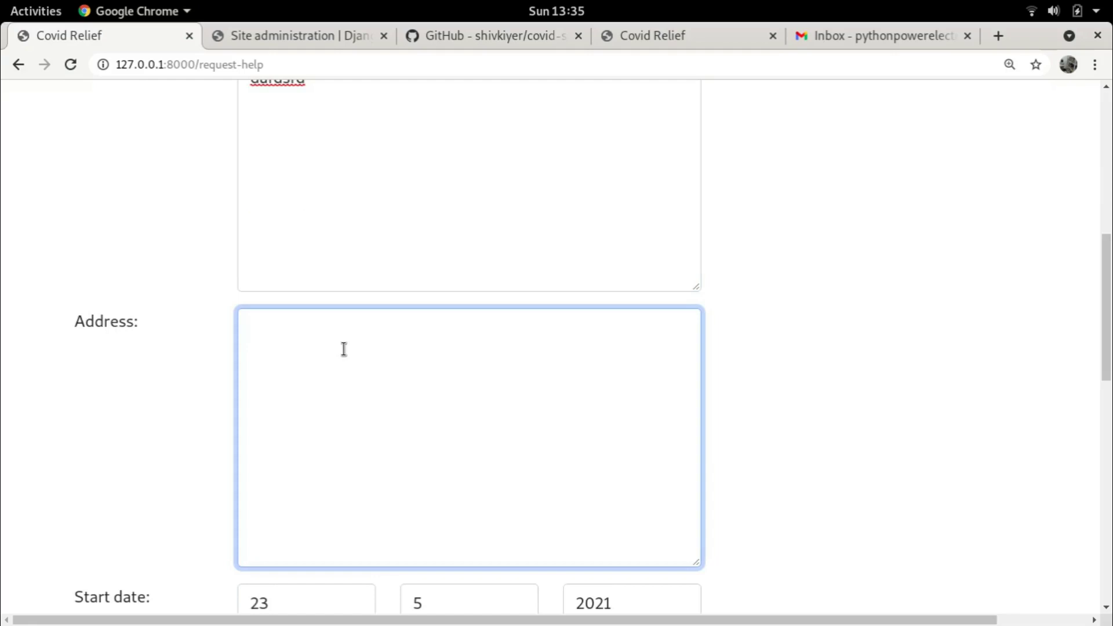
type("City Delhi")
key("Return")
type("Some loc")
type("ality")
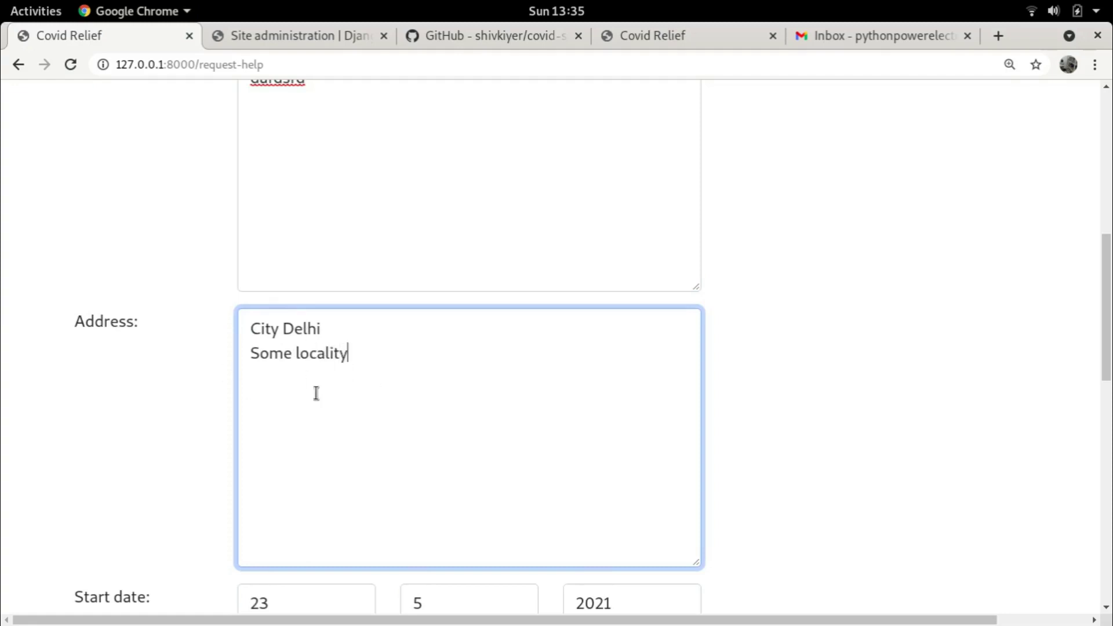
Set the end date day to 30
scroll(398, 383, "down", 5)
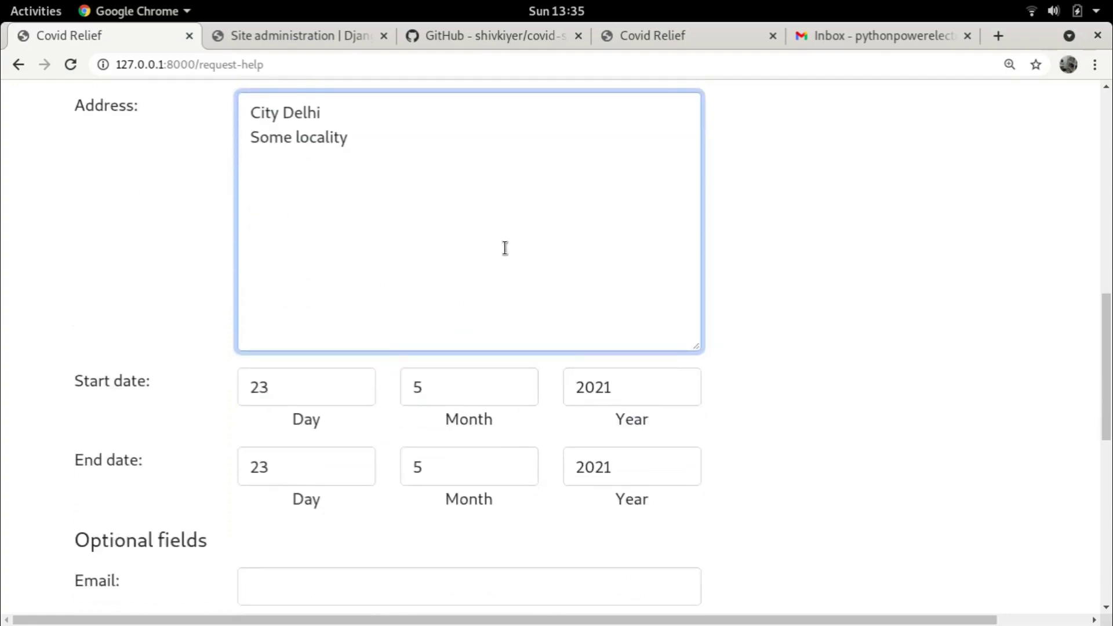
scroll(651, 311, "down", 3)
scroll(282, 313, "down", 3)
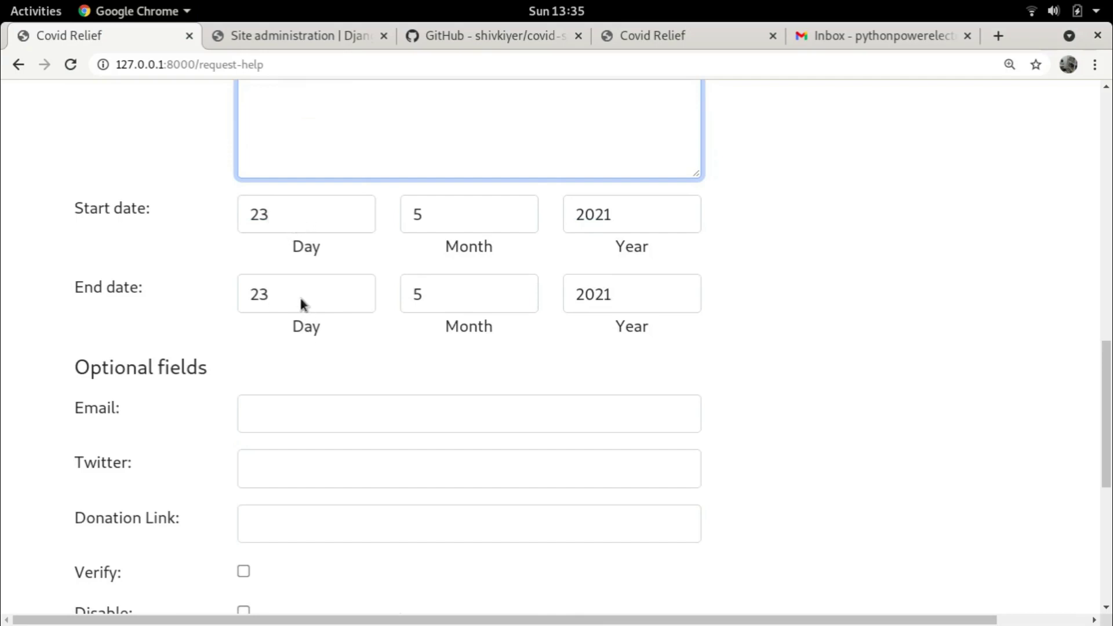
left_click(300, 297)
scroll(320, 456, "down", 4)
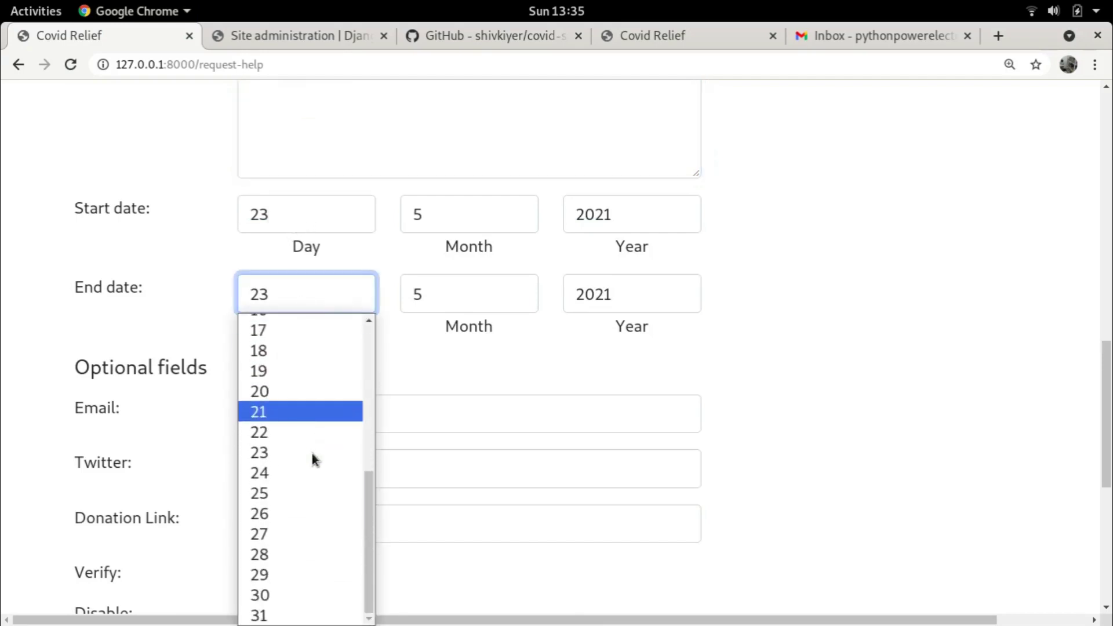
left_click(269, 592)
left_click(432, 380)
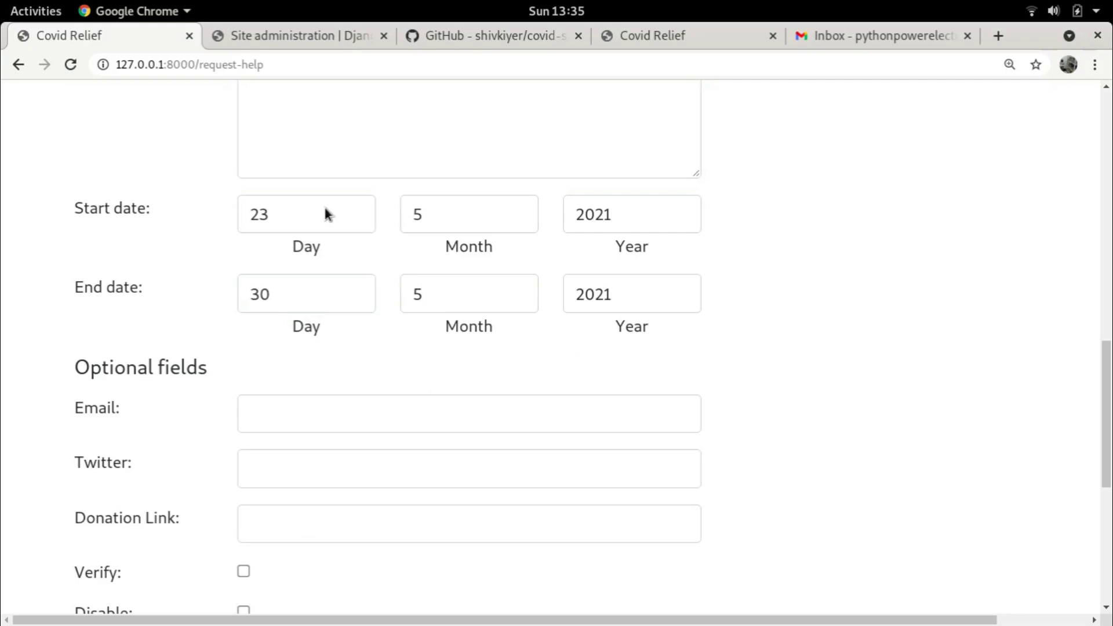
Fill in the contact email and Twitter handle fields
scroll(343, 236, "down", 3)
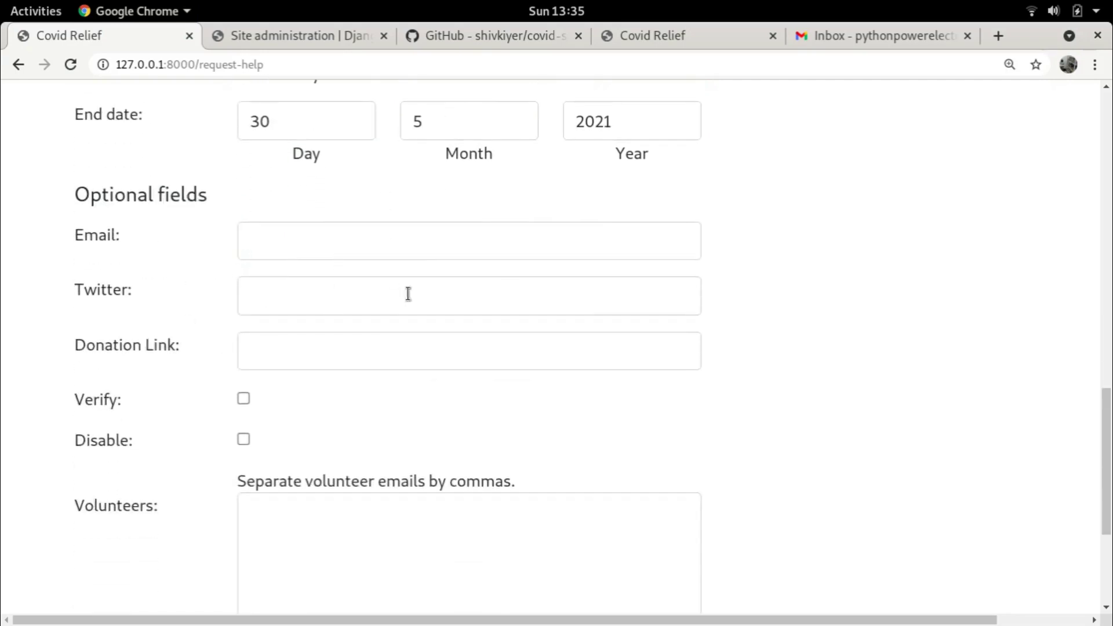
scroll(419, 283, "up", 1)
scroll(419, 283, "up", 2)
scroll(412, 276, "down", 3)
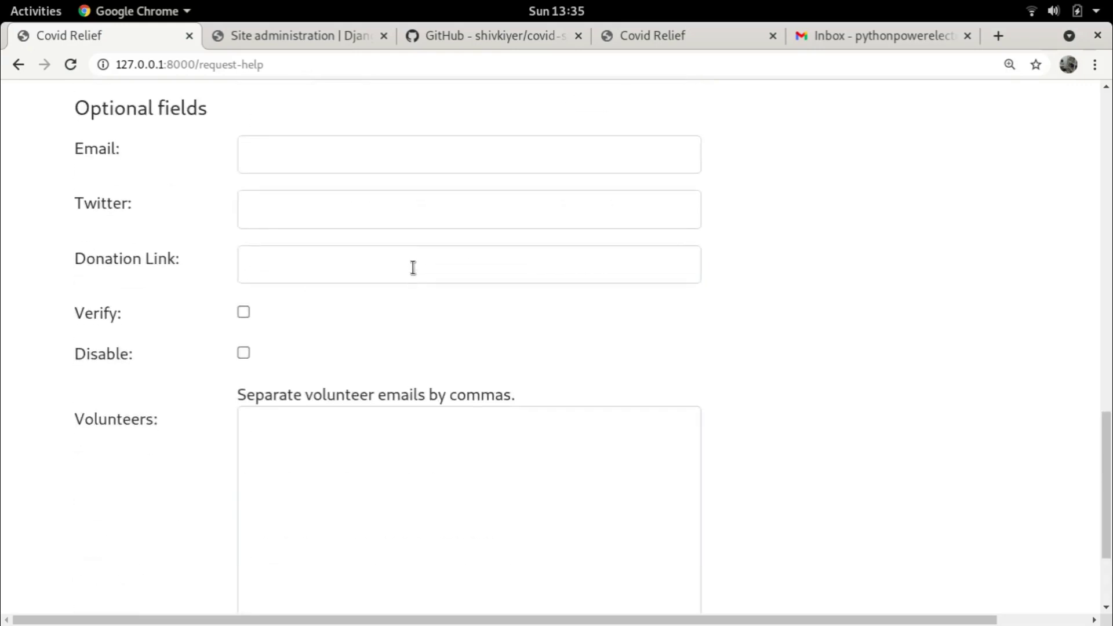
scroll(412, 266, "up", 2)
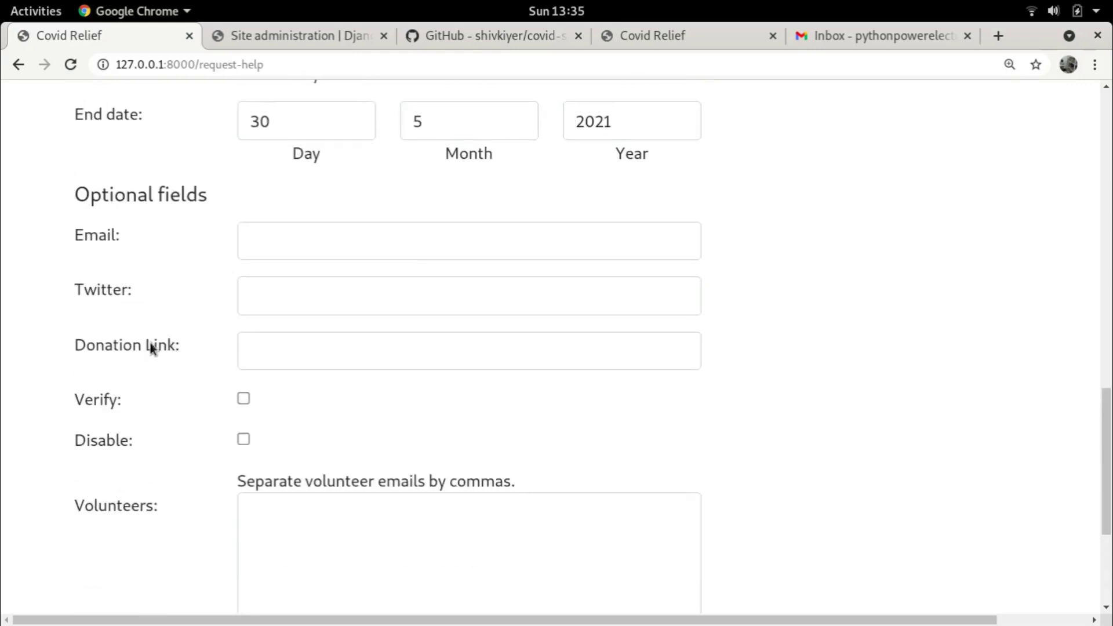
scroll(654, 228, "up", 12)
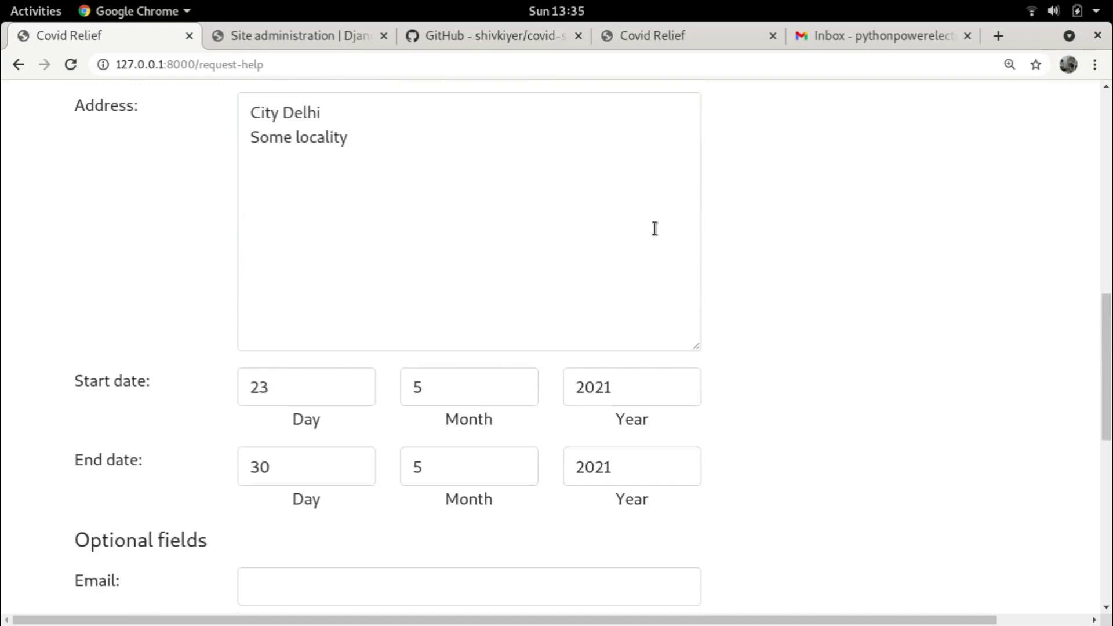
scroll(664, 227, "up", 6)
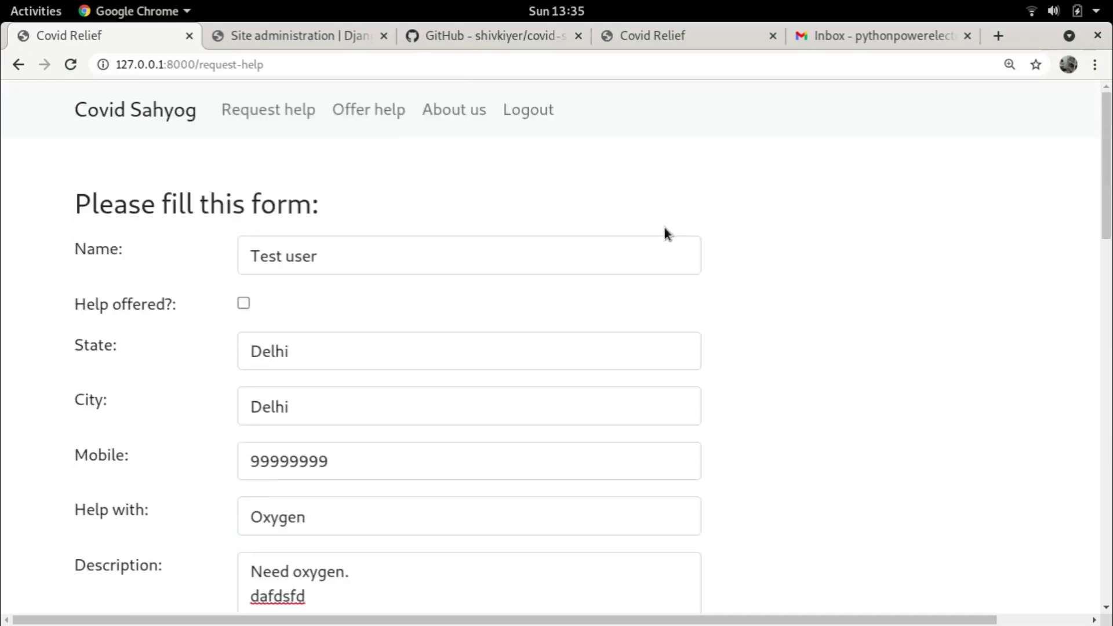
scroll(664, 228, "down", 15)
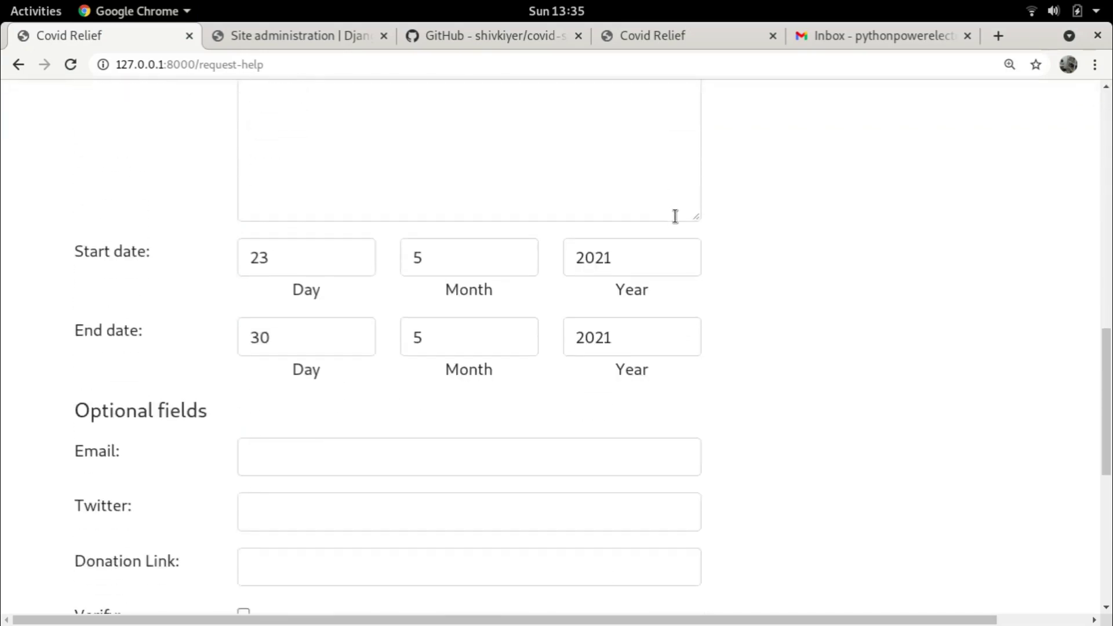
scroll(675, 215, "up", 15)
scroll(675, 216, "down", 4)
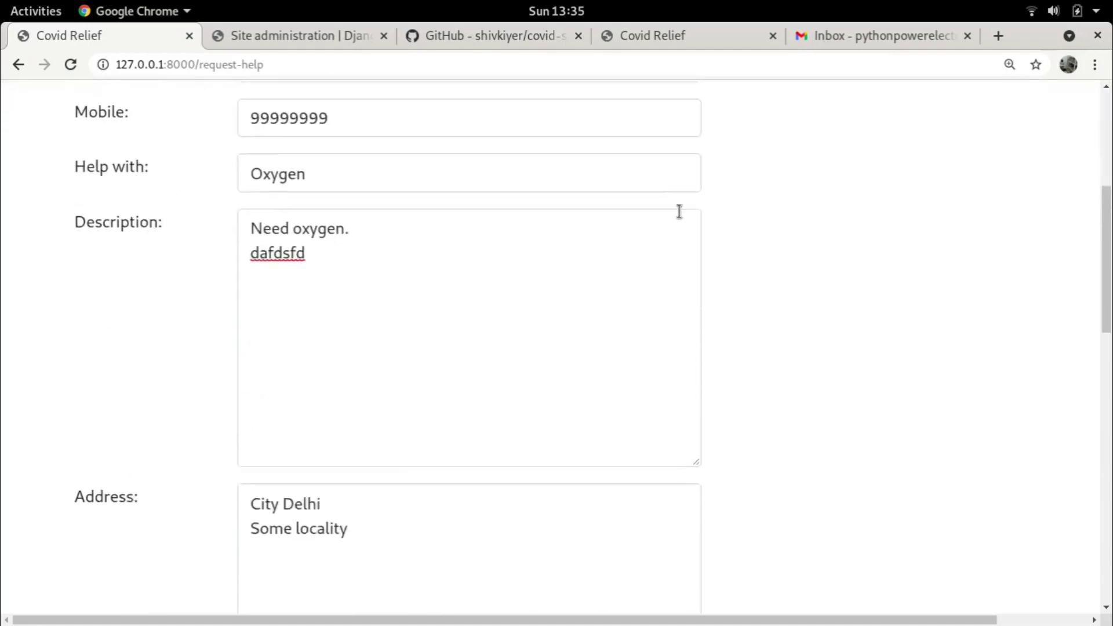
scroll(679, 212, "down", 6)
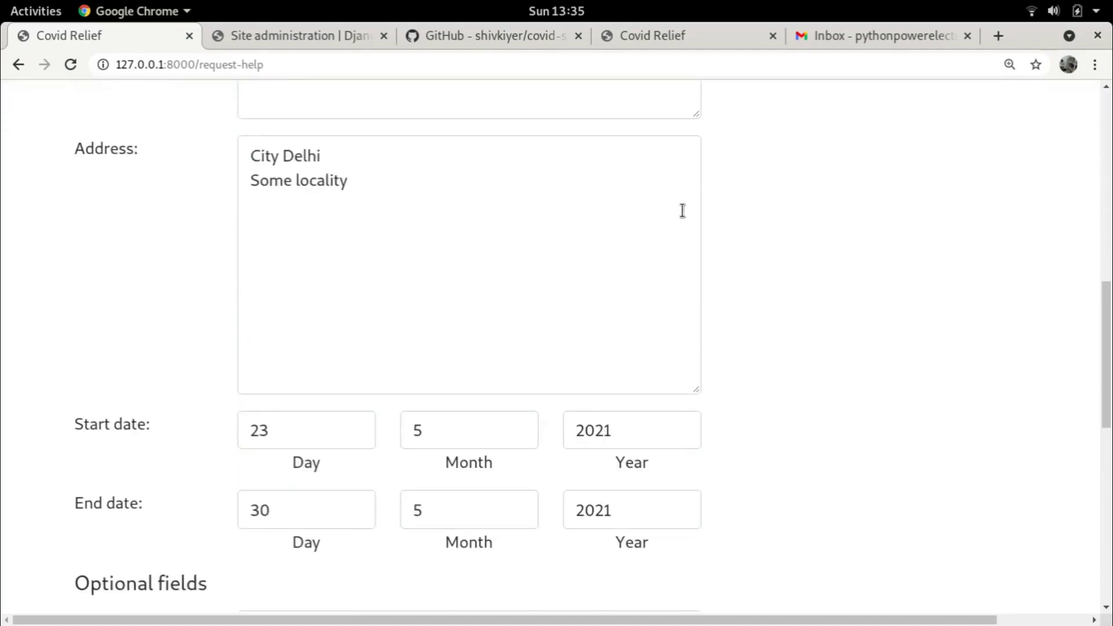
scroll(683, 211, "down", 7)
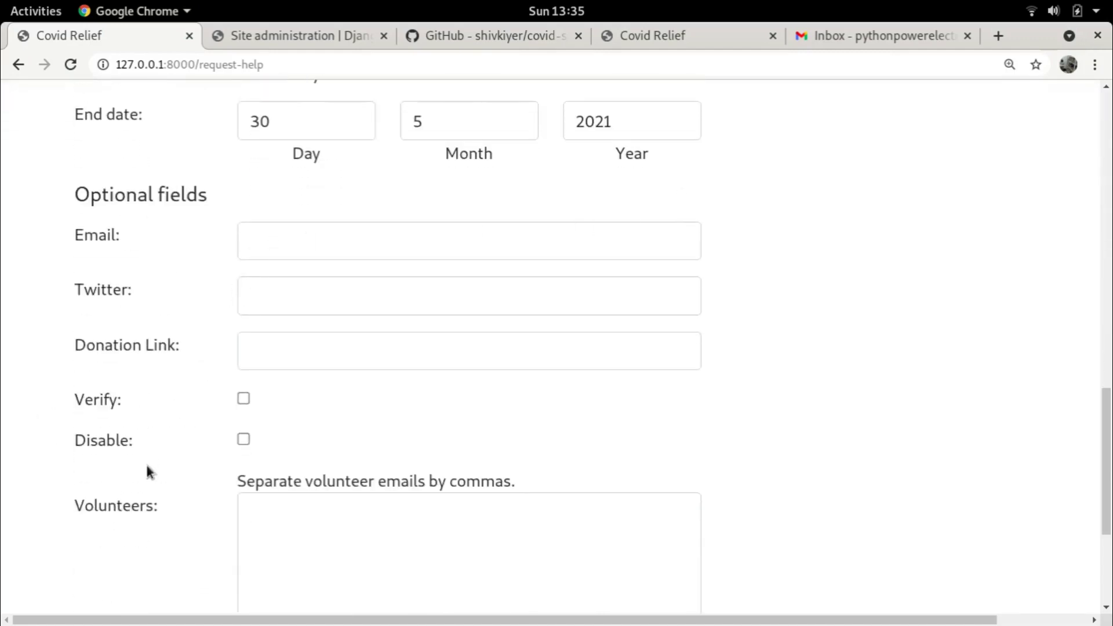
scroll(149, 472, "down", 3)
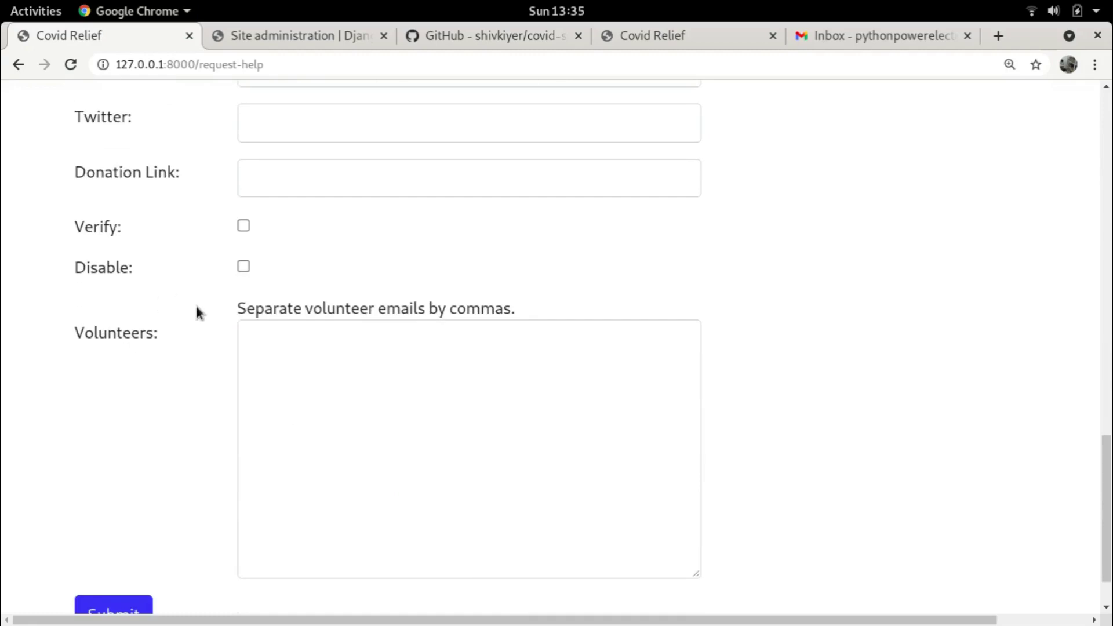
scroll(198, 312, "up", 4)
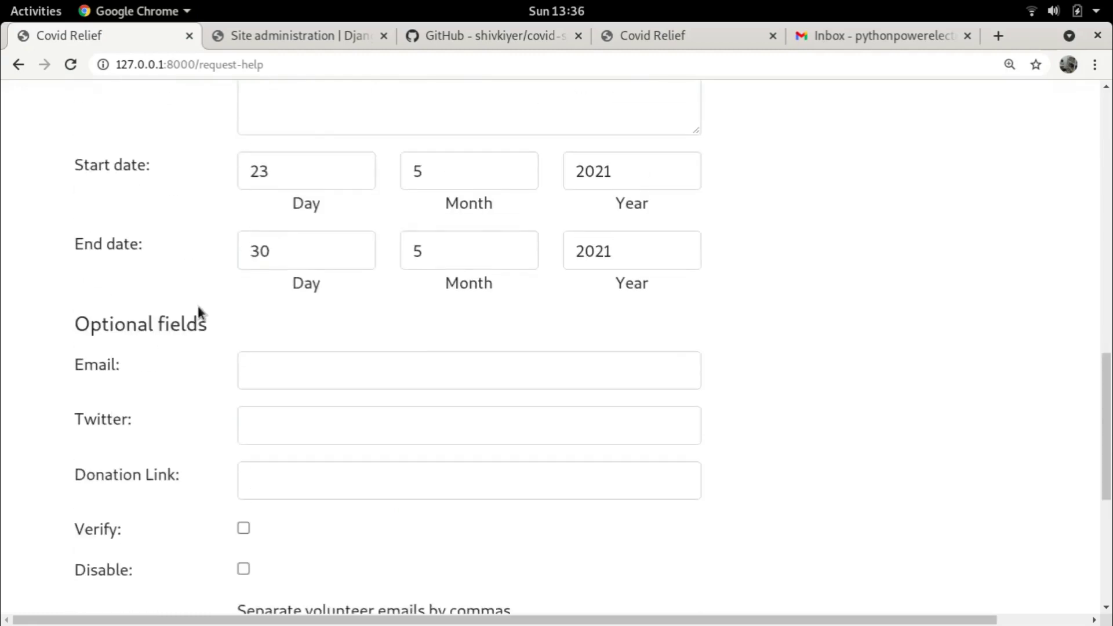
left_click(329, 286)
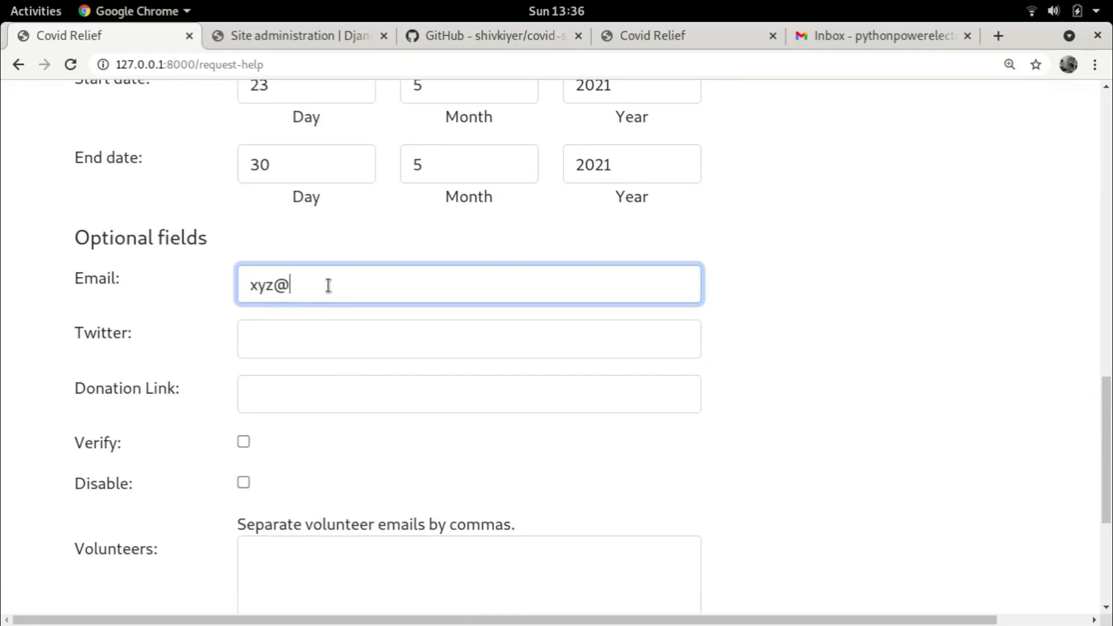
key("Tab")
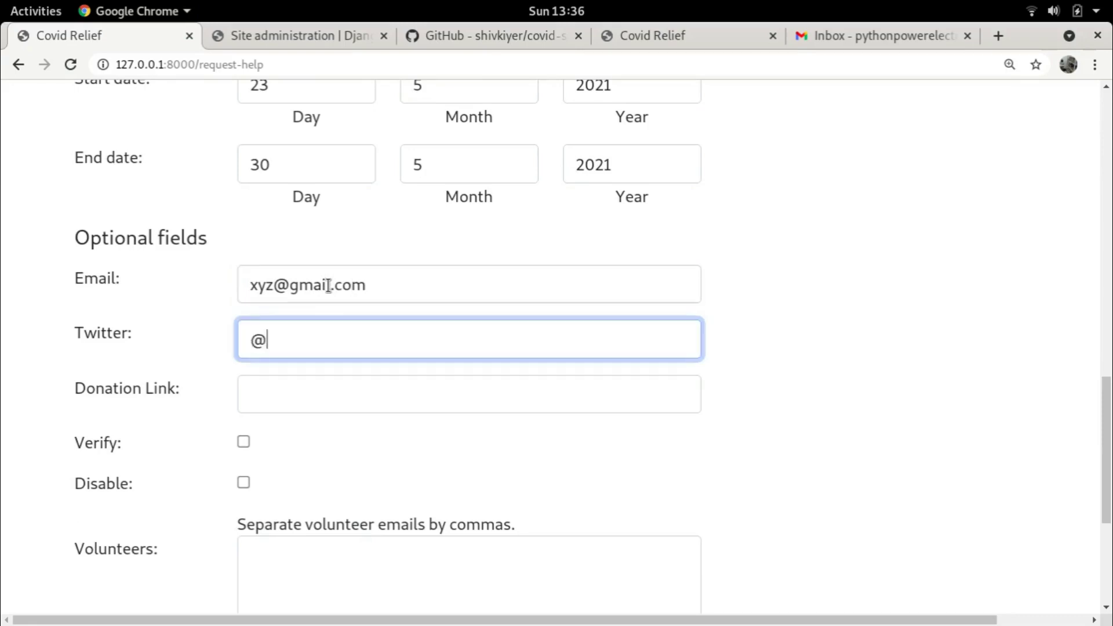
Submit the help request form
scroll(751, 339, "down", 2)
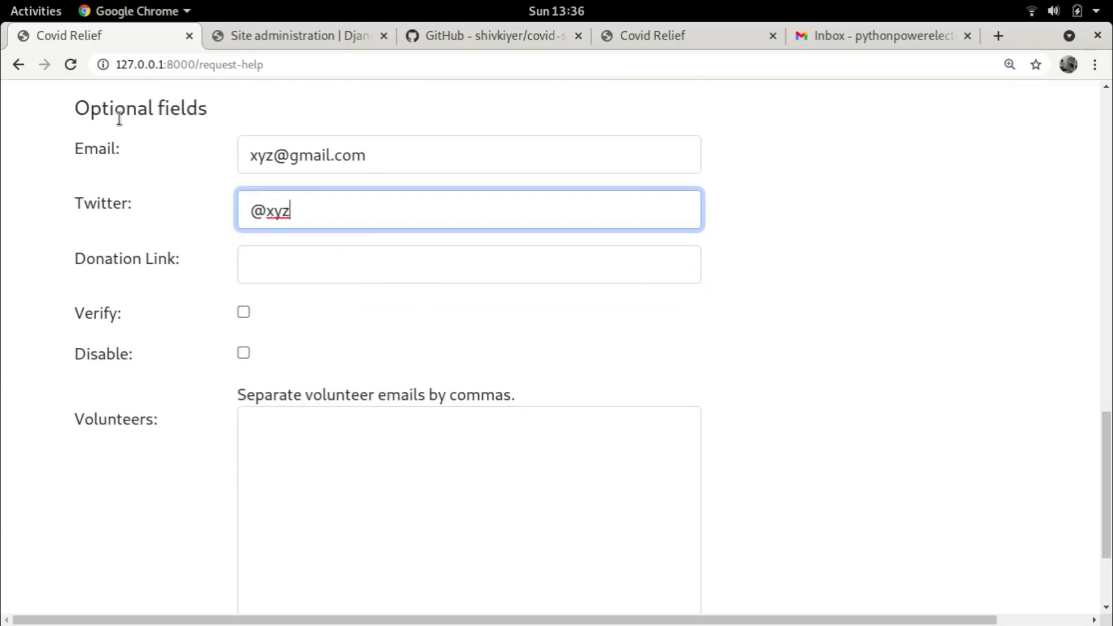
scroll(414, 327, "down", 2)
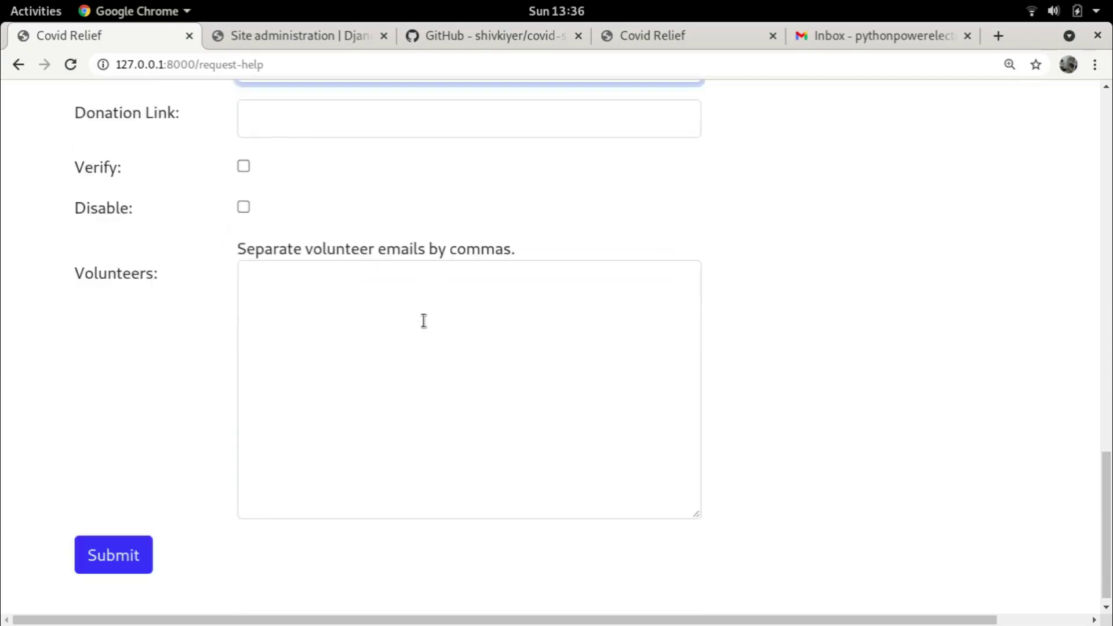
left_click(103, 546)
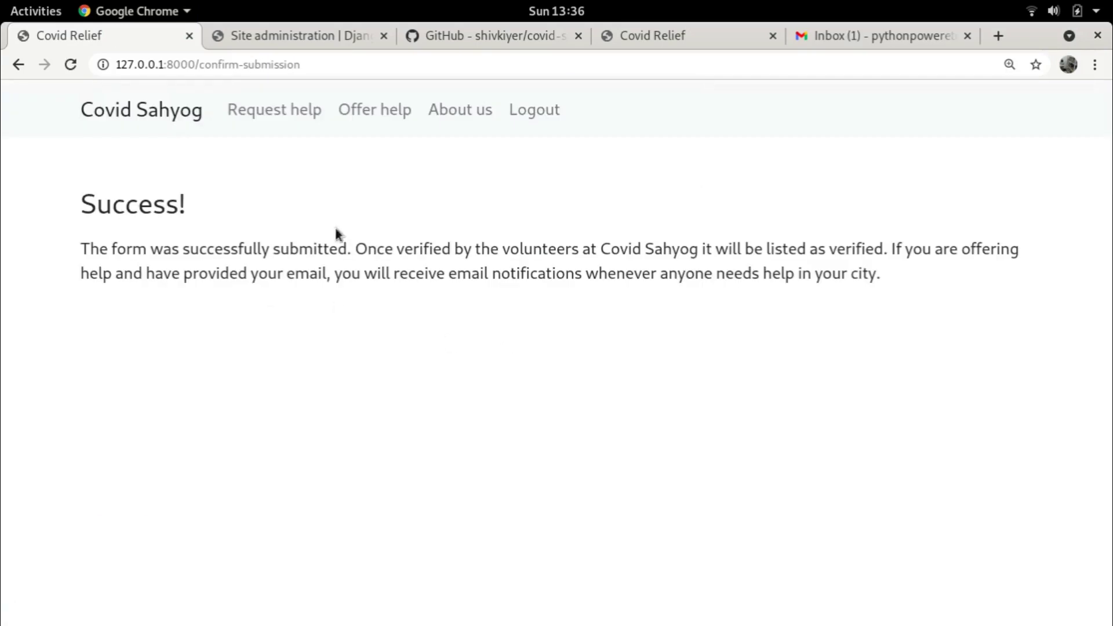
Return to the home page's state list and open the Delhi listings to find the new entry
left_click(142, 109)
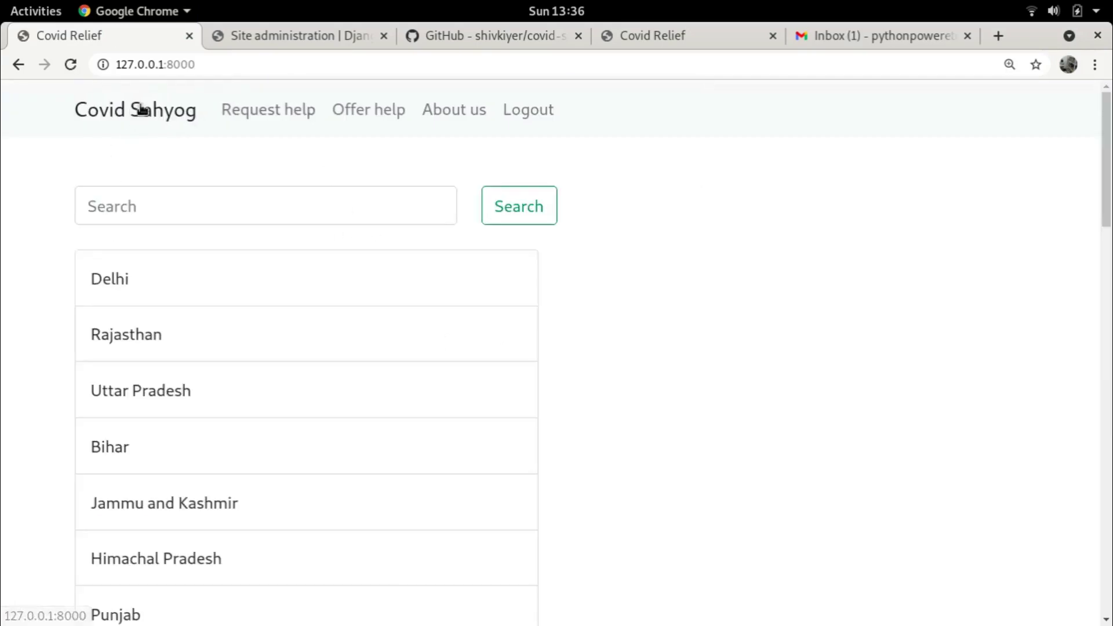
left_click(142, 284)
scroll(425, 281, "down", 3)
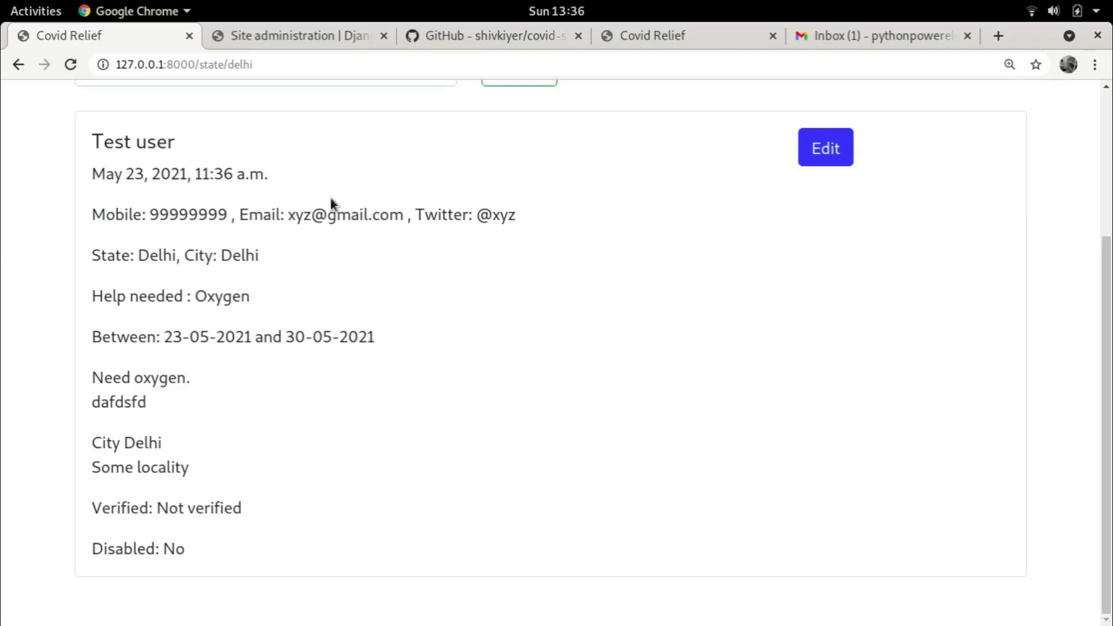
Open the 'Test user in Delhi, Delhi needs oxygen' email in Gmail and follow its edit-help/1 link
left_click(840, 36)
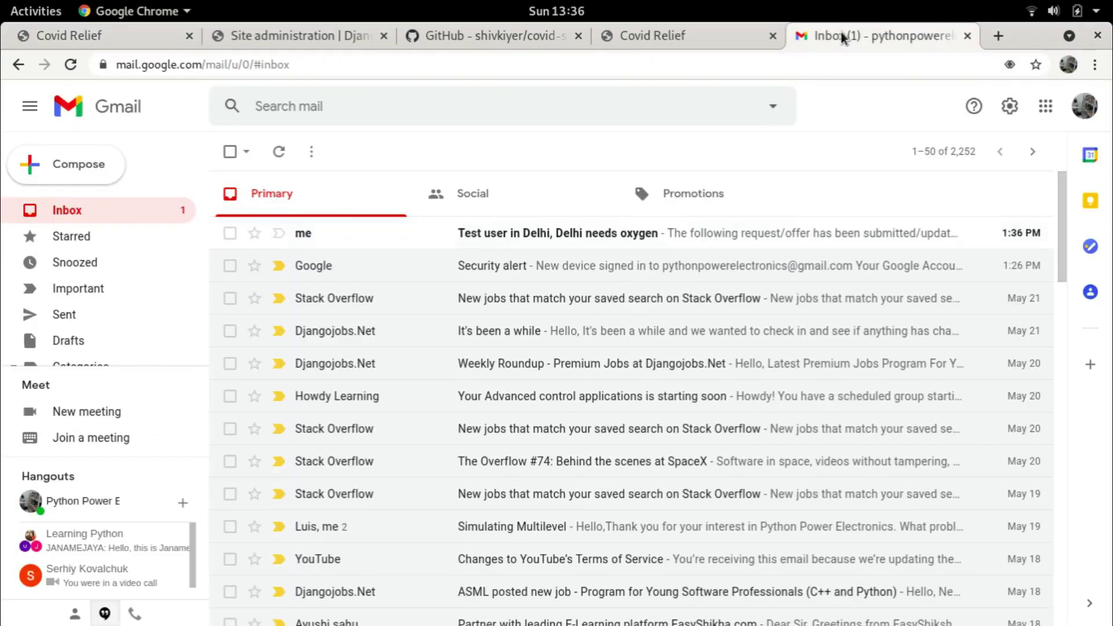
left_click(554, 235)
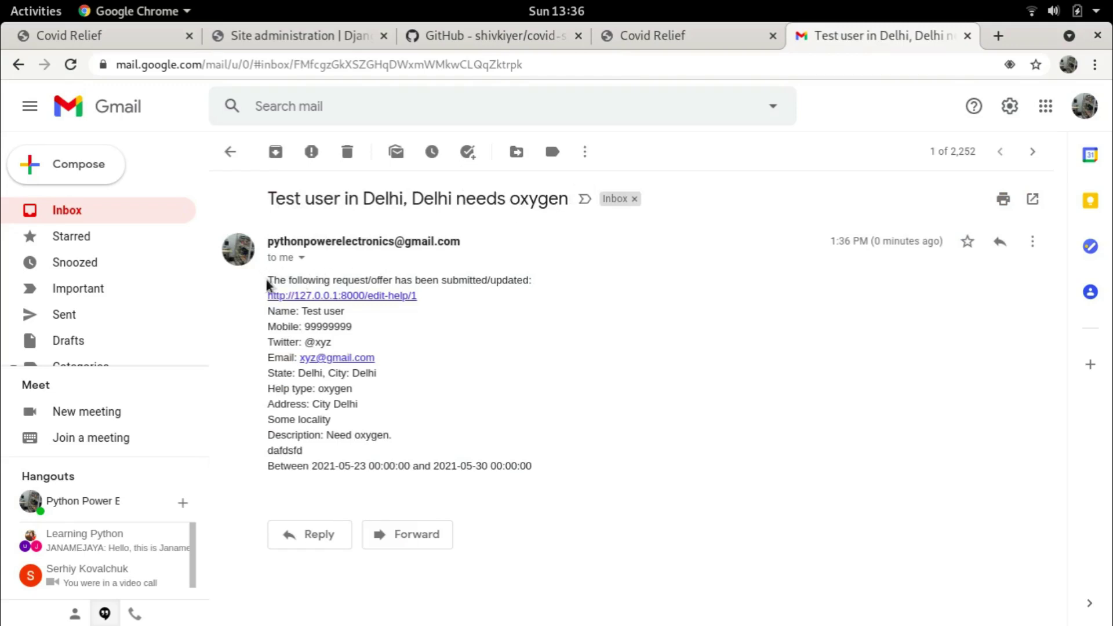
left_click_drag(268, 280, 485, 325)
left_click(486, 327)
left_click(344, 297)
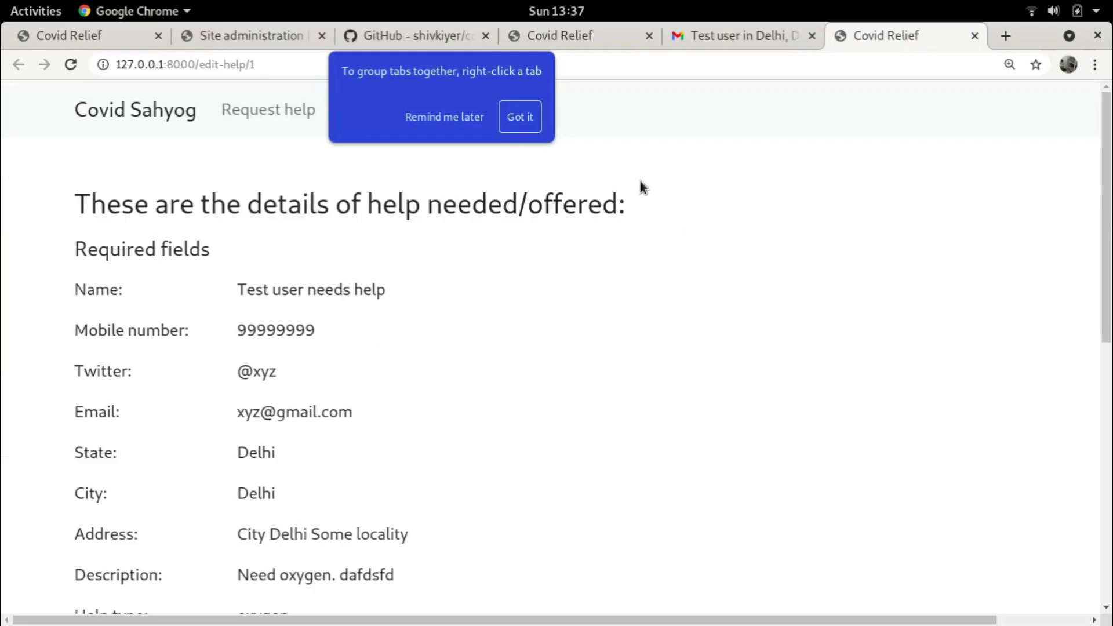
Dismiss the tab-grouping tip and review the entry's details on the edit-help/1 page
left_click(515, 118)
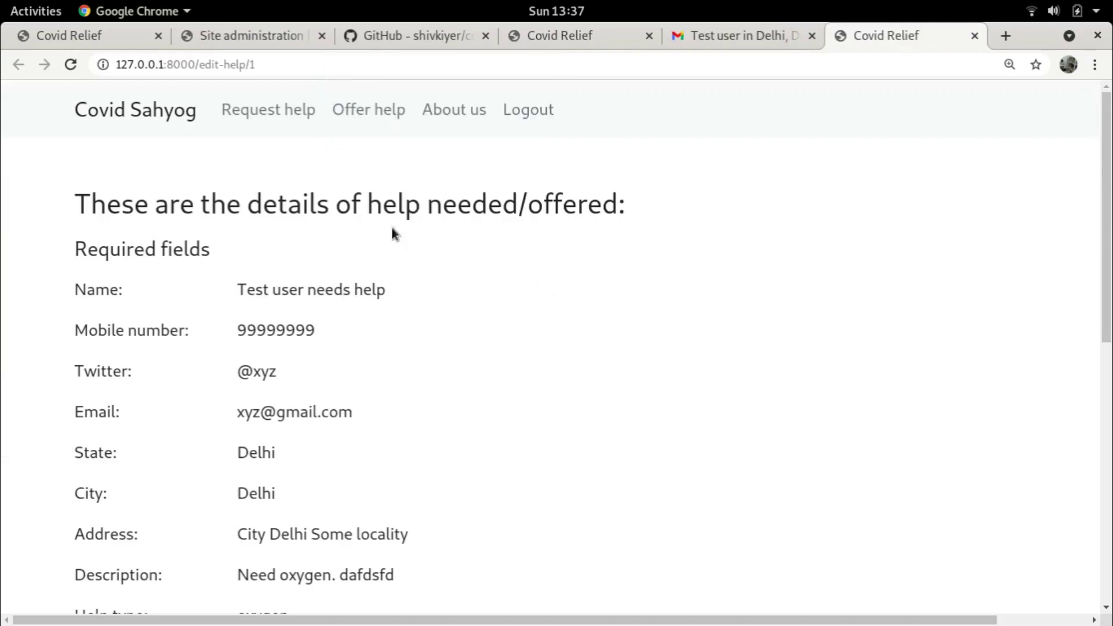
scroll(336, 330, "down", 1)
scroll(423, 188, "down", 5)
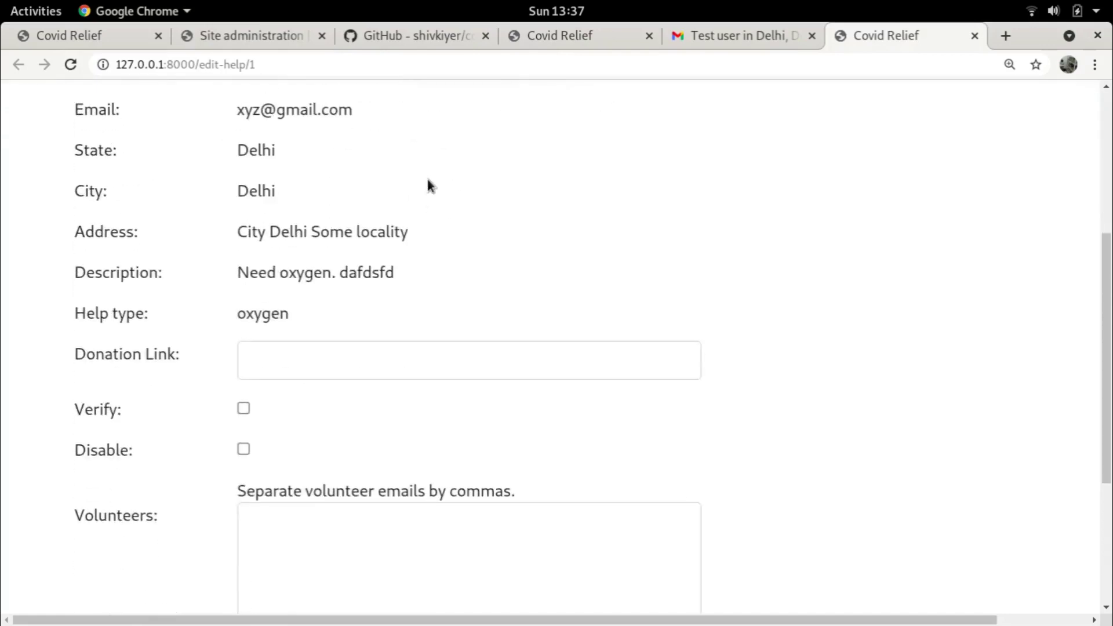
scroll(431, 182, "down", 3)
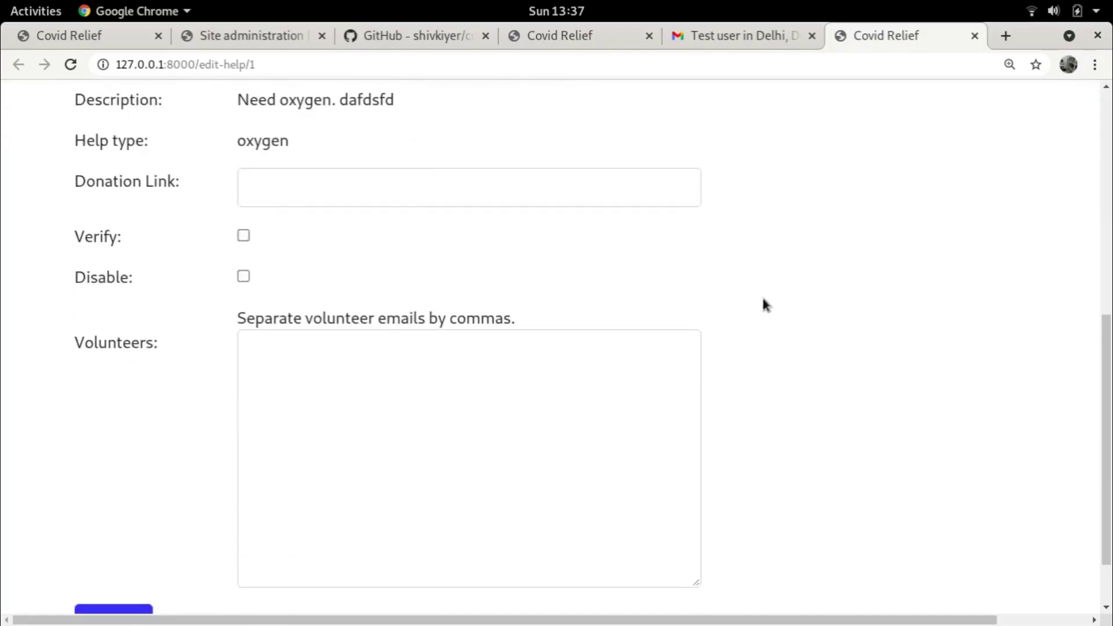
scroll(764, 299, "up", 2)
scroll(764, 283, "down", 3)
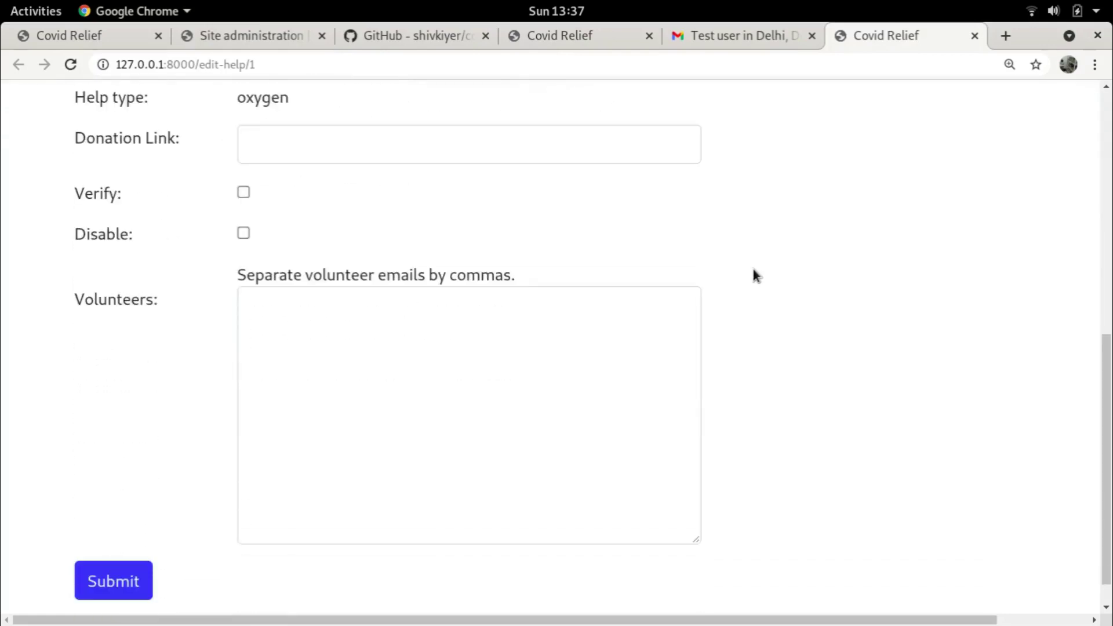
scroll(754, 276, "up", 7)
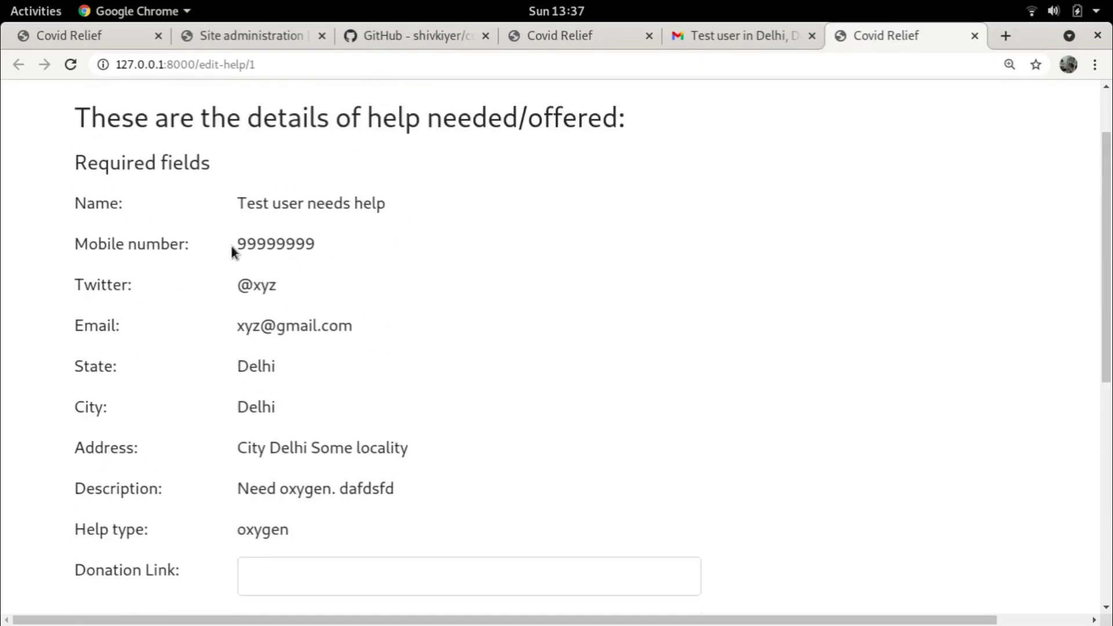
left_click_drag(236, 244, 312, 250)
left_click(429, 233)
scroll(441, 240, "down", 5)
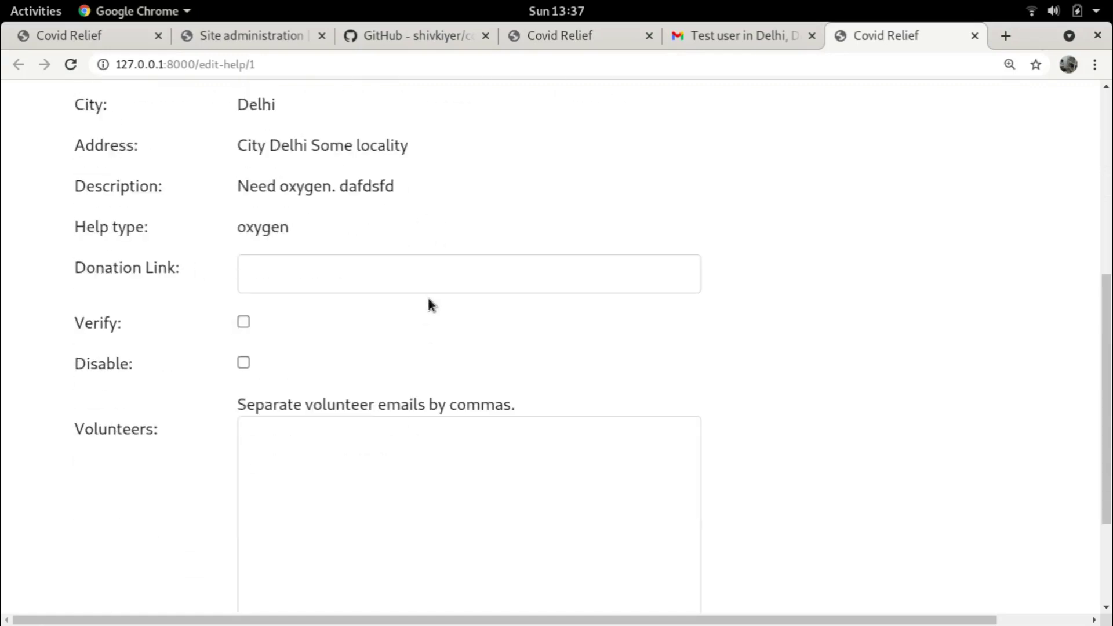
scroll(431, 305, "up", 4)
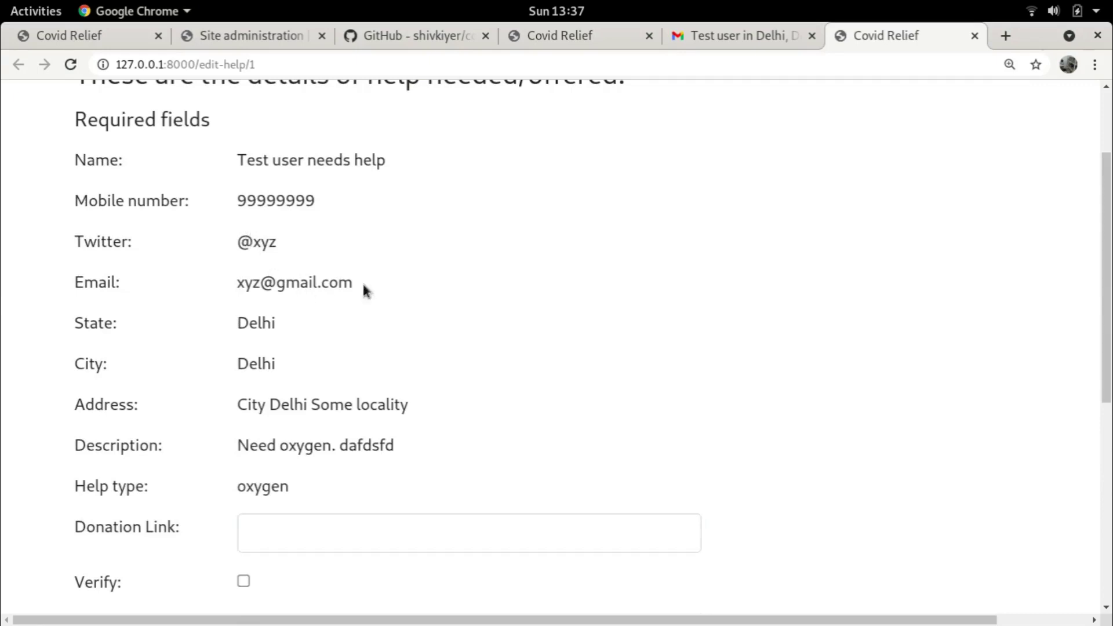
scroll(403, 311, "down", 3)
scroll(499, 315, "down", 2)
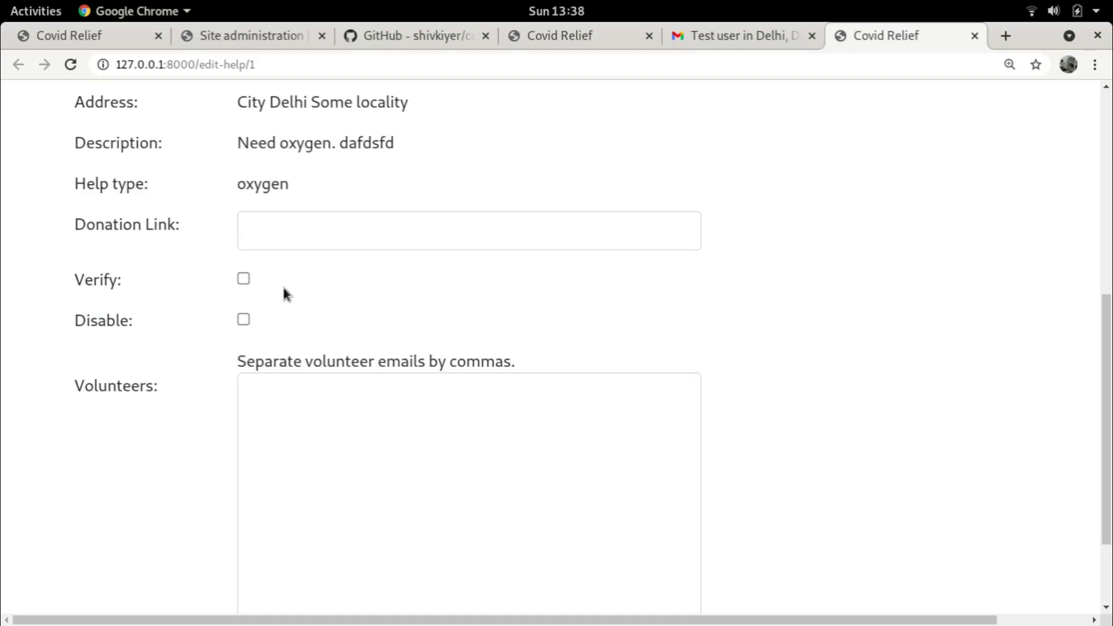
Enter the volunteer's email address in the Volunteers field and submit the edited entry
left_click(377, 434)
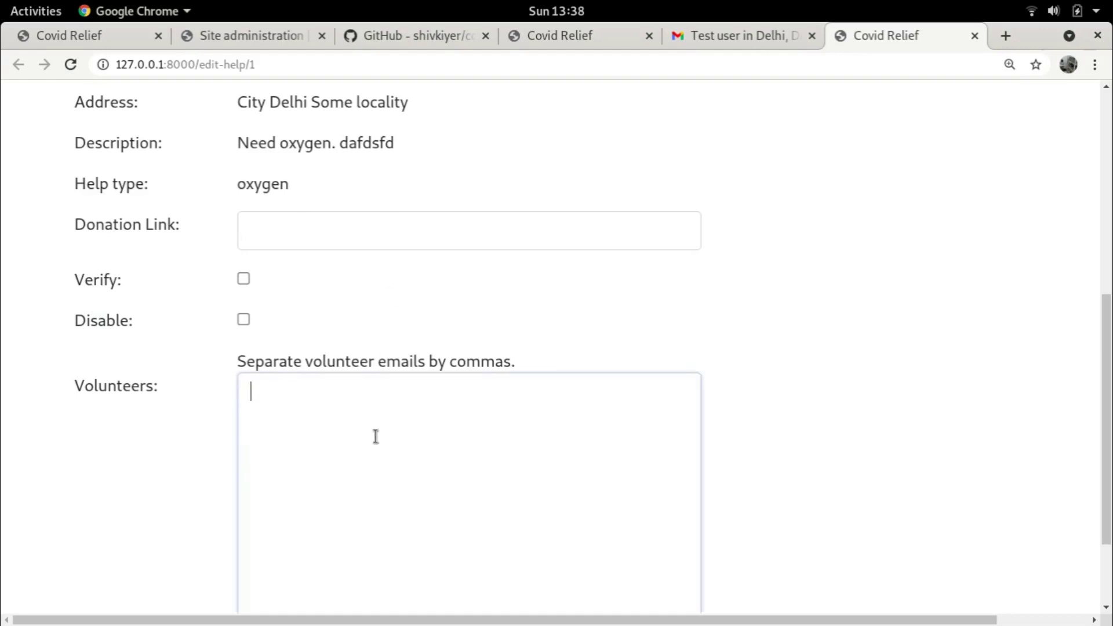
scroll(406, 417, "down", 3)
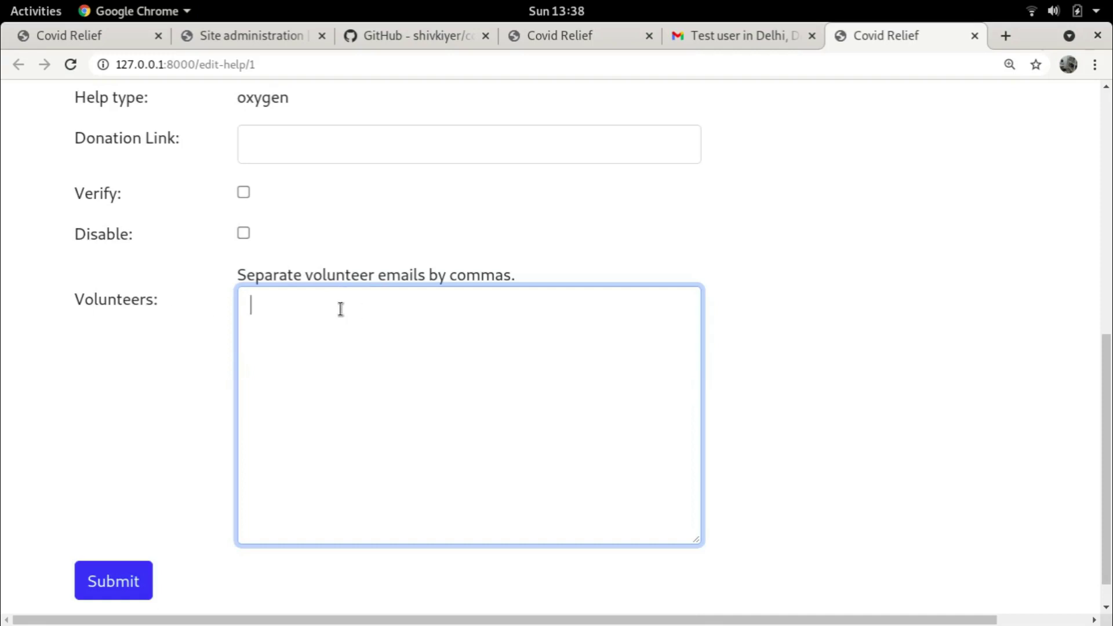
scroll(725, 272, "up", 8)
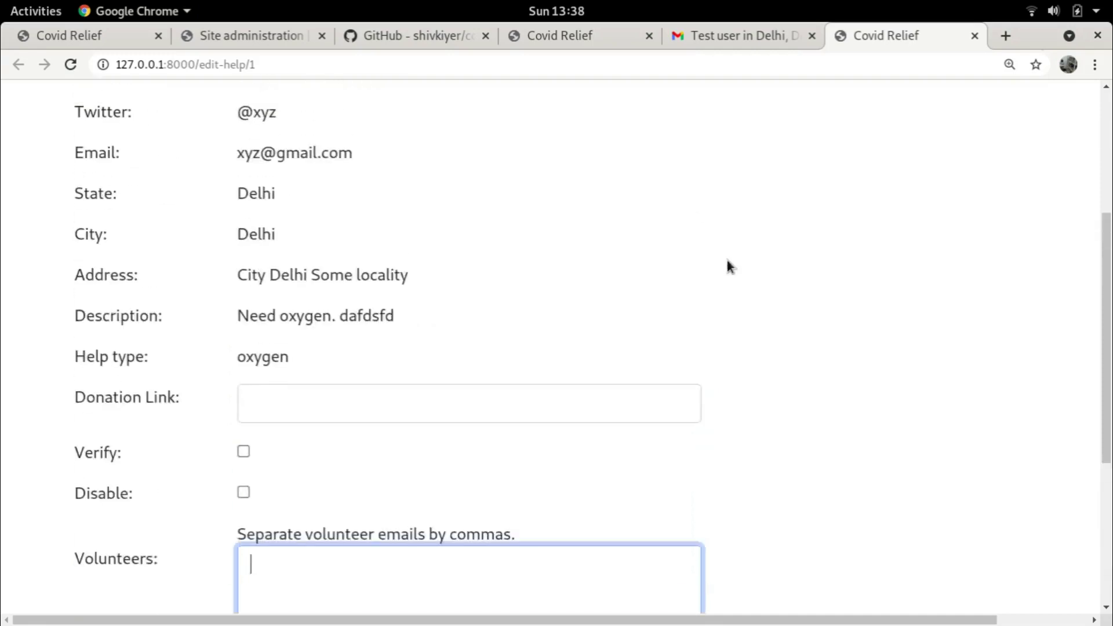
scroll(728, 267, "up", 7)
scroll(435, 284, "down", 4)
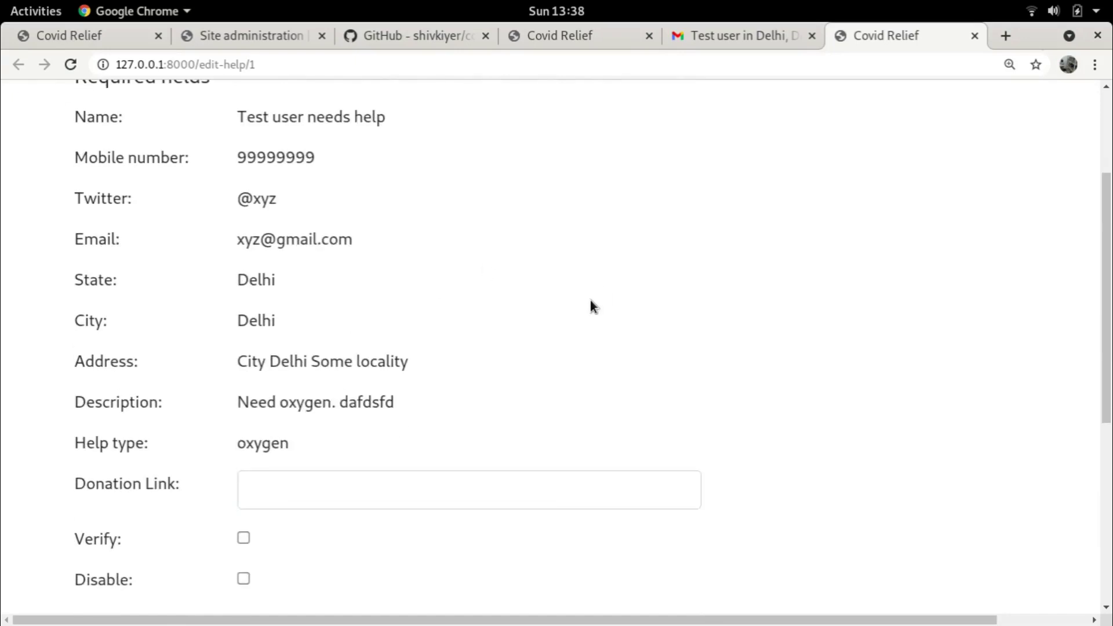
scroll(591, 299, "down", 8)
left_click(281, 388)
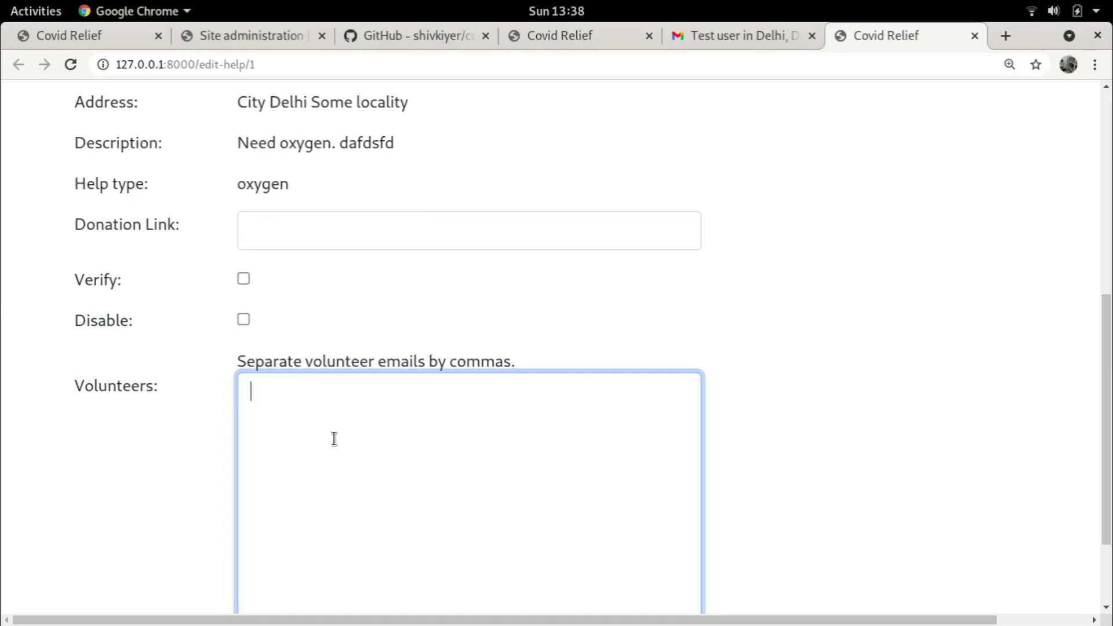
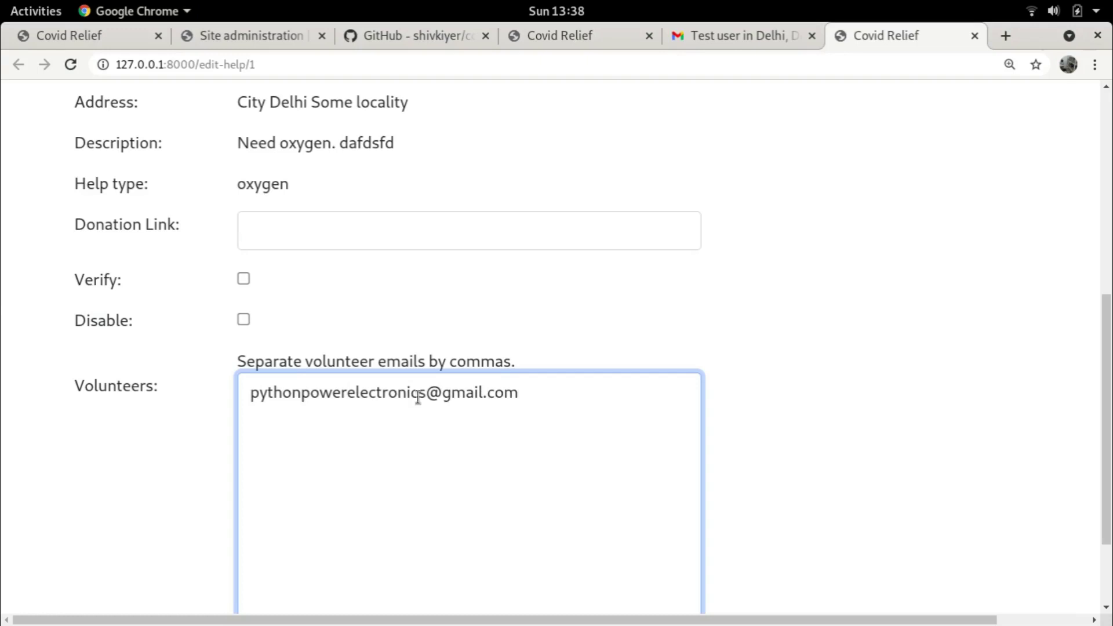
scroll(418, 398, "down", 2)
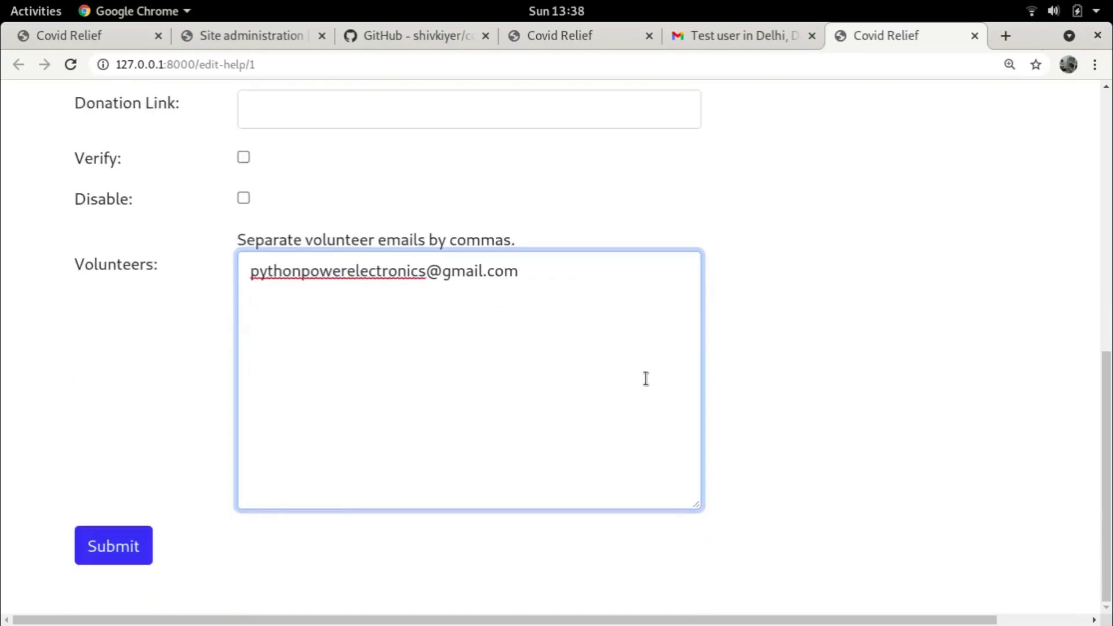
left_click(126, 545)
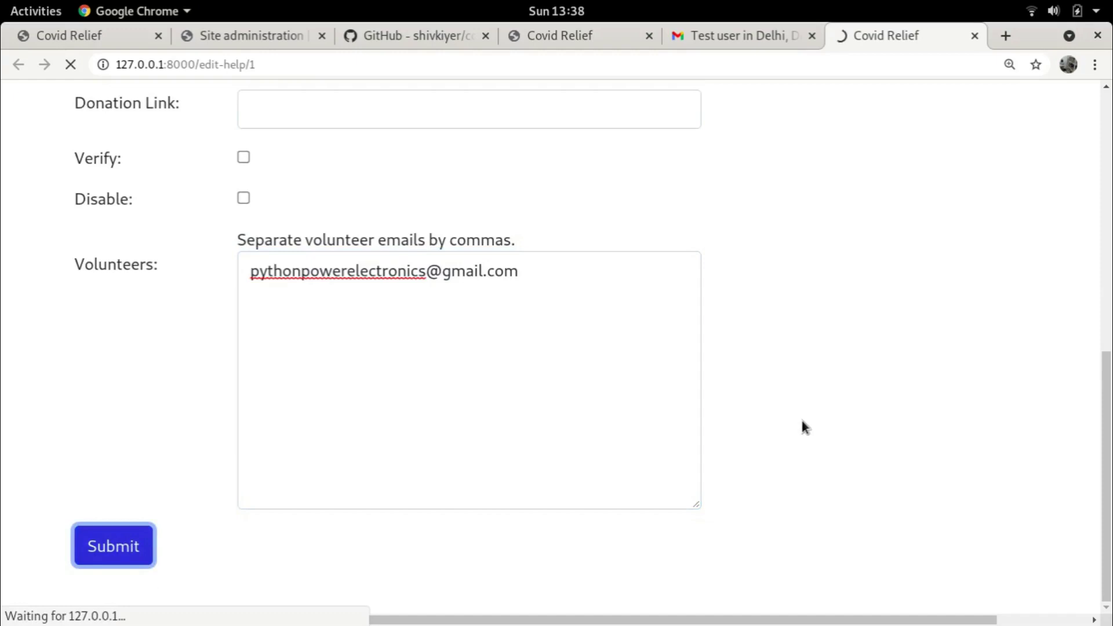
Open the newest Delhi oxygen update email in Gmail, then reopen the entry's edit form
left_click(764, 36)
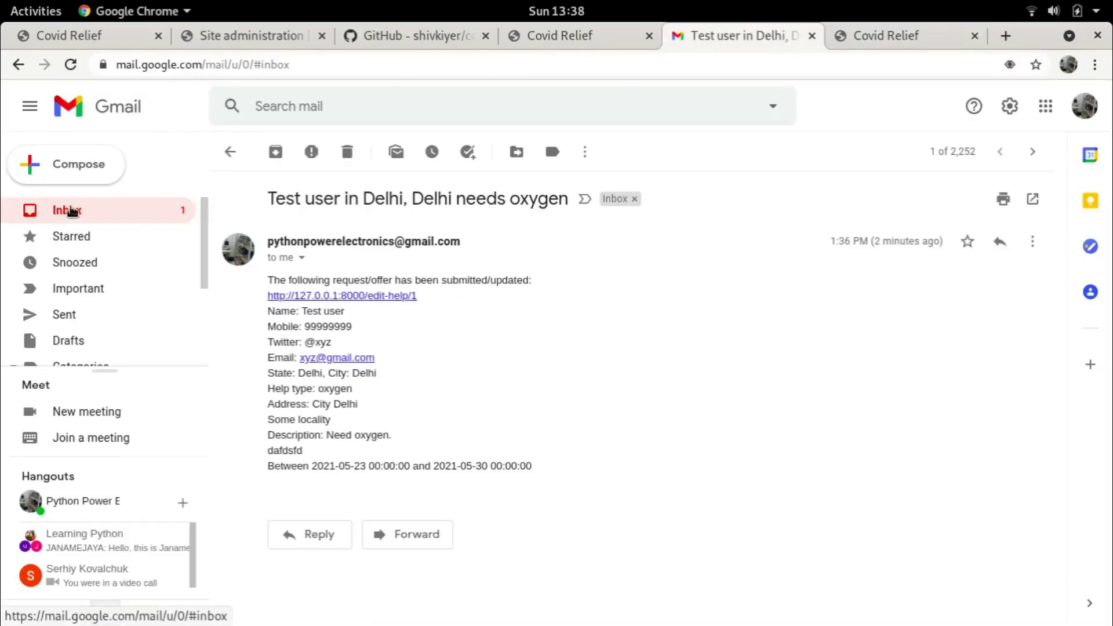
left_click(71, 211)
left_click(576, 234)
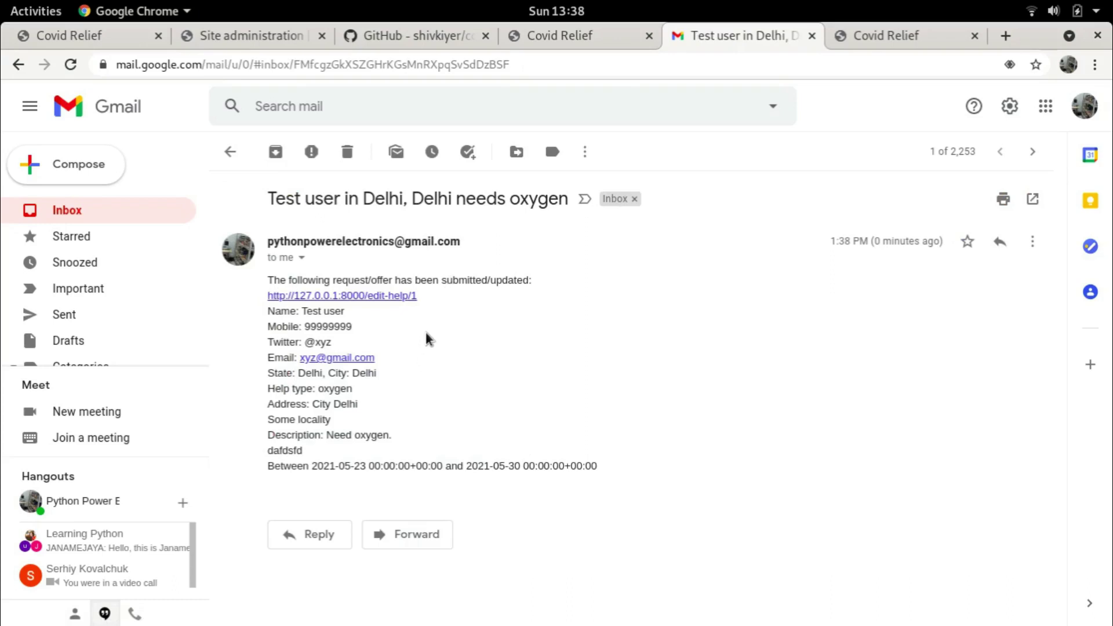
left_click(911, 40)
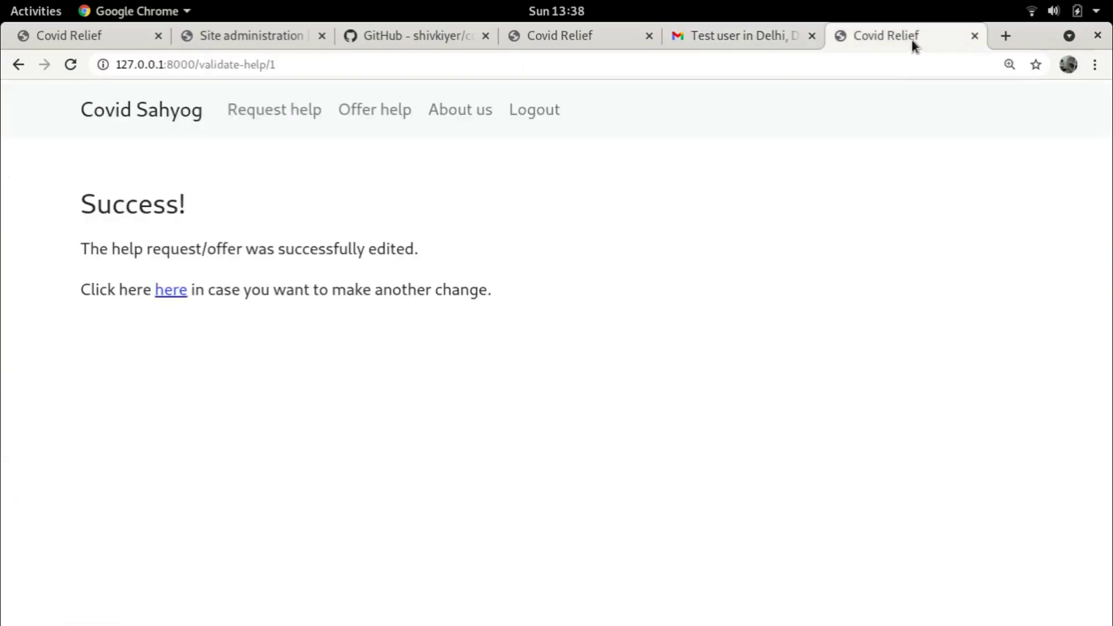
left_click(170, 290)
scroll(653, 308, "down", 10)
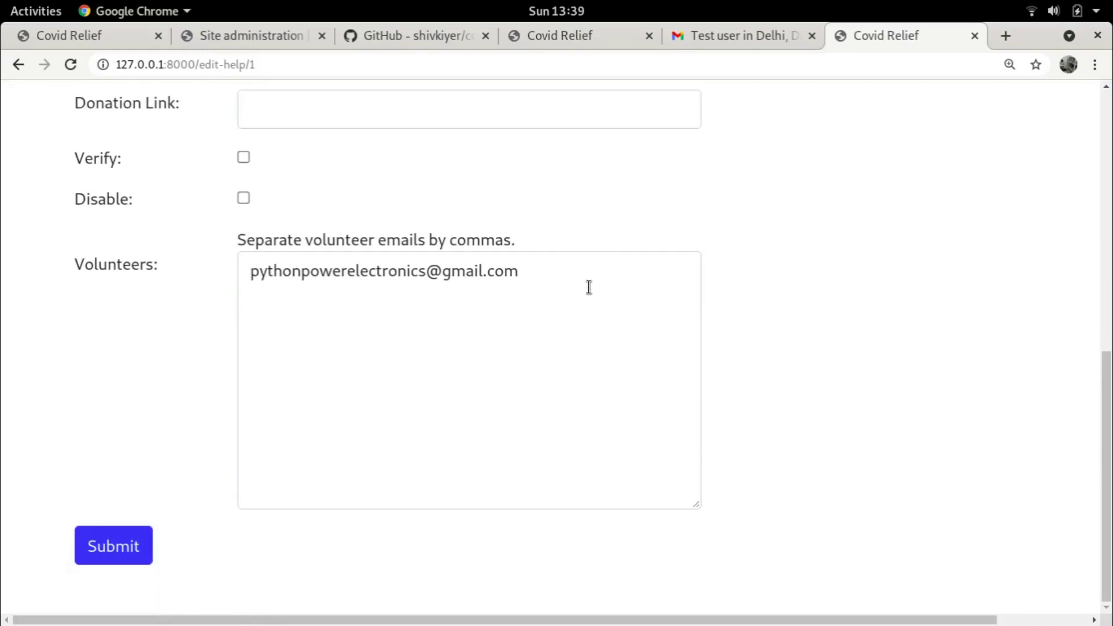
Compare the email's mobile number and City Delhi address with the entry's edit form
left_click(754, 34)
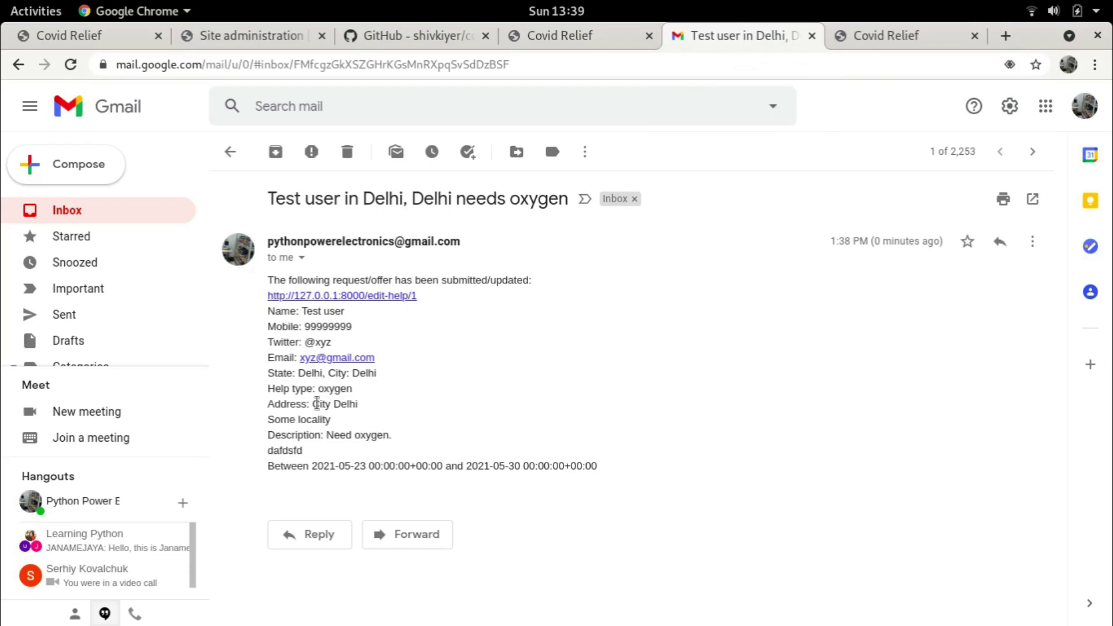
left_click_drag(306, 327, 354, 328)
left_click(385, 318)
left_click_drag(315, 409, 369, 410)
left_click(360, 404)
left_click(882, 33)
scroll(779, 277, "up", 10)
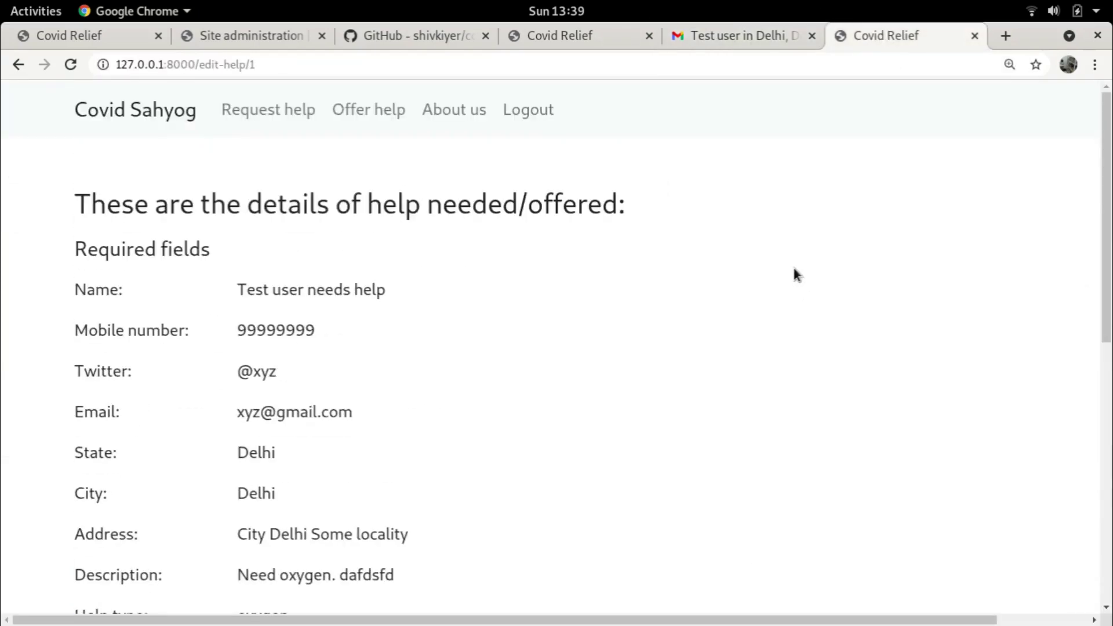
scroll(792, 266, "down", 6)
scroll(794, 266, "down", 4)
scroll(774, 255, "up", 8)
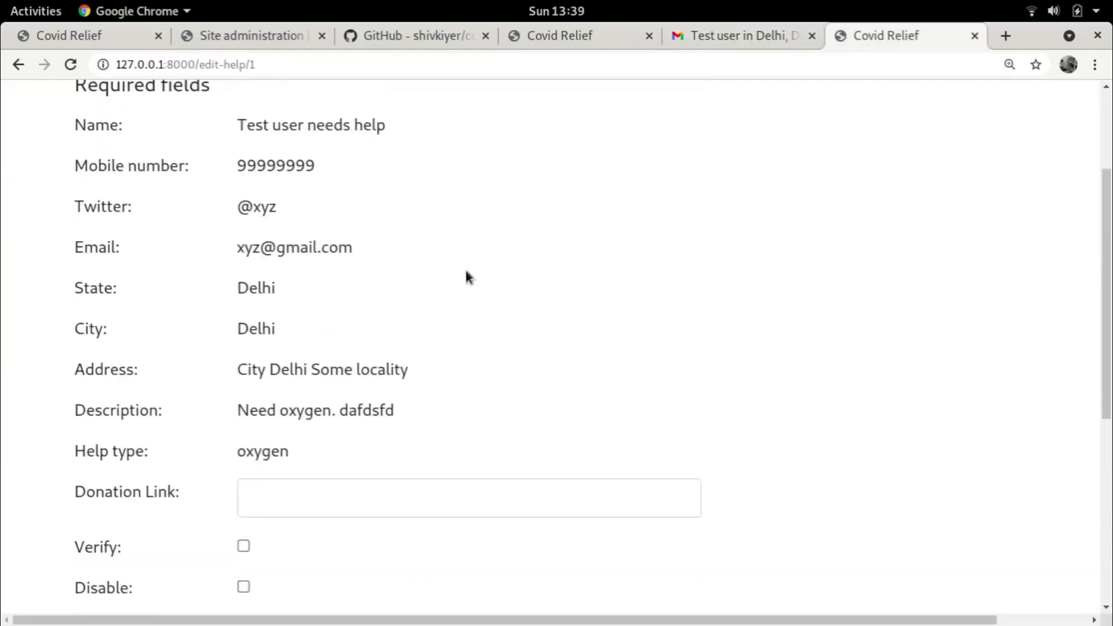
scroll(416, 218, "down", 4)
scroll(386, 261, "up", 8)
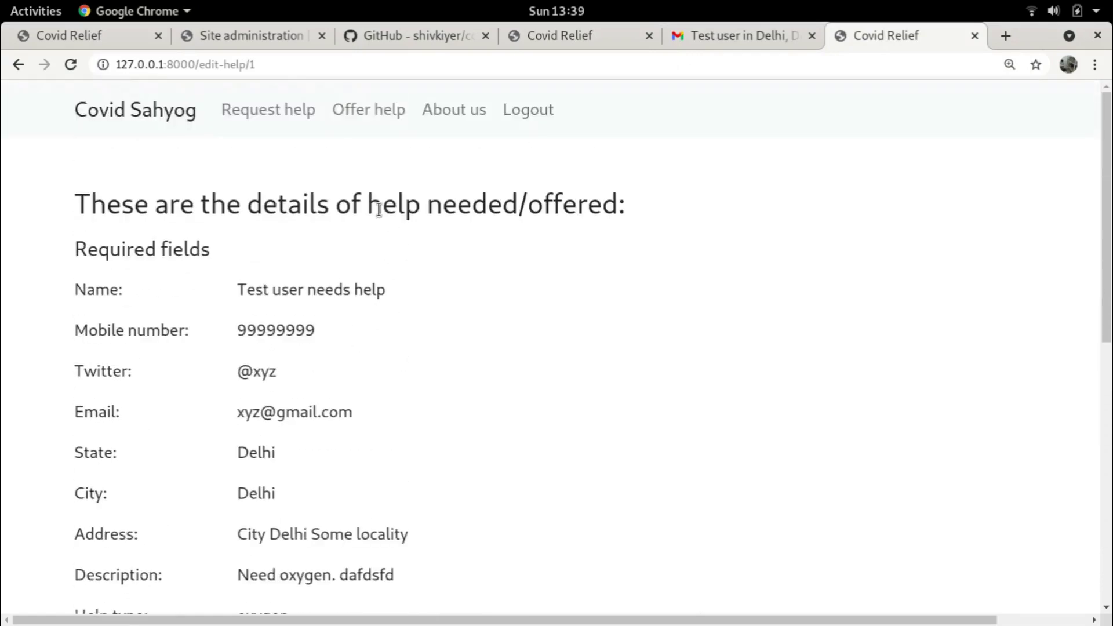
Log out of the Covid Sahyog site and open the Delhi state page
left_click(539, 113)
scroll(554, 194, "down", 4)
scroll(553, 195, "up", 4)
left_click(145, 279)
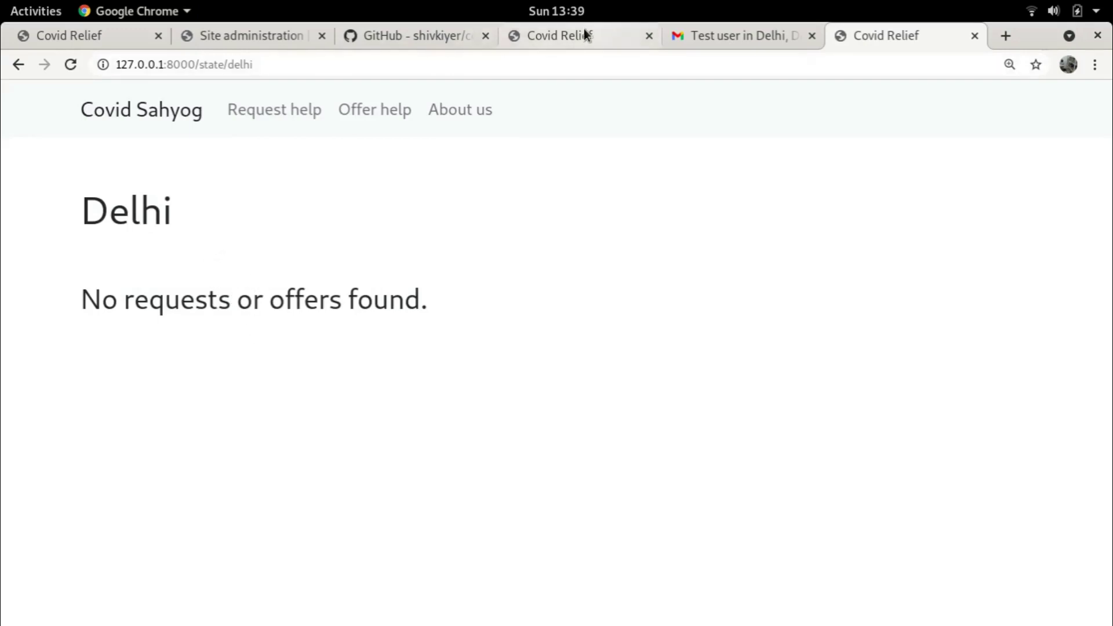
Reload the Django administration site to reach its login page, briefly checking the email's request link
left_click(253, 35)
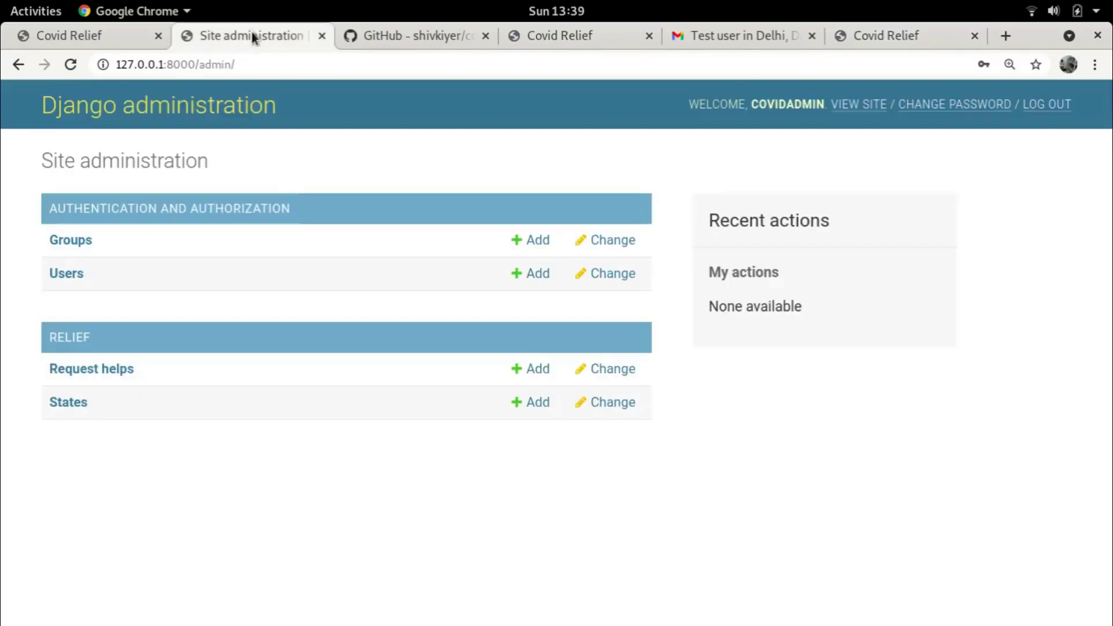
left_click(71, 65)
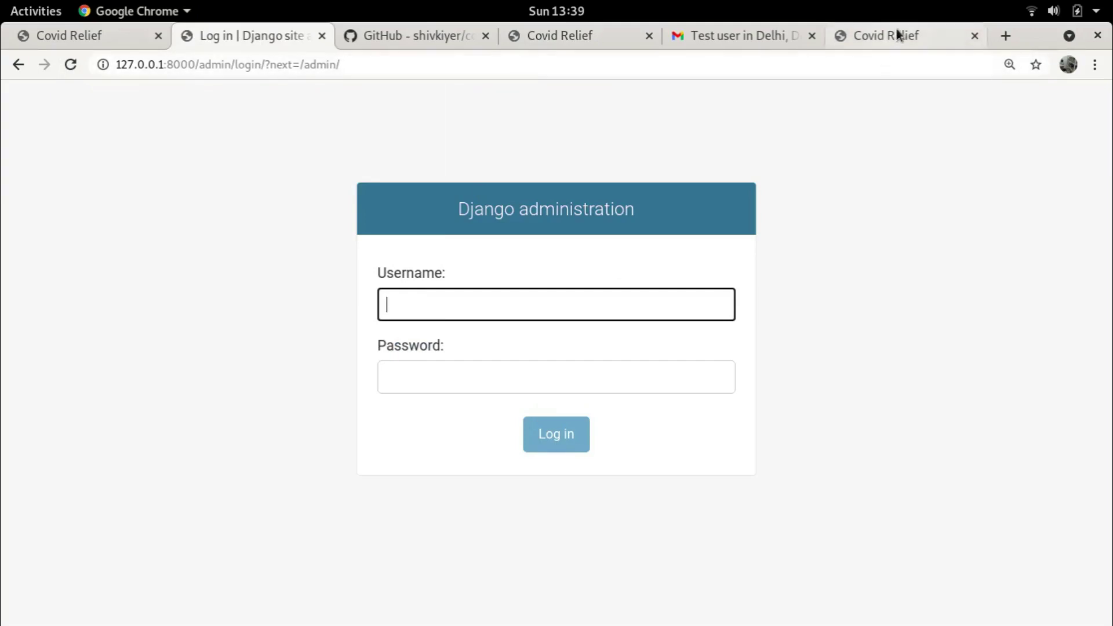
left_click(726, 36)
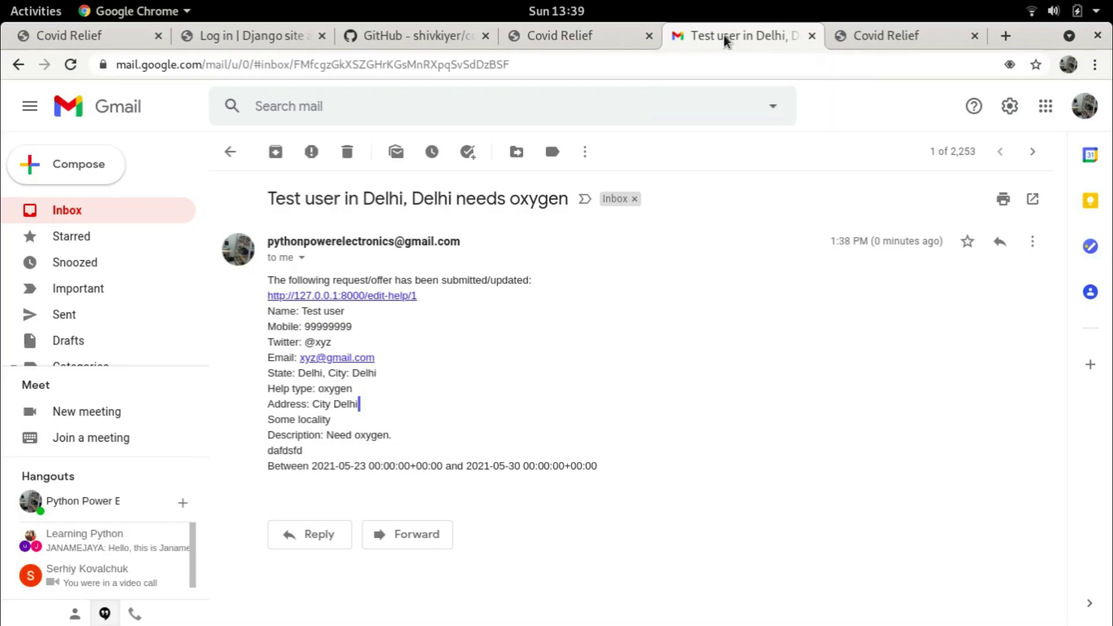
left_click(323, 297)
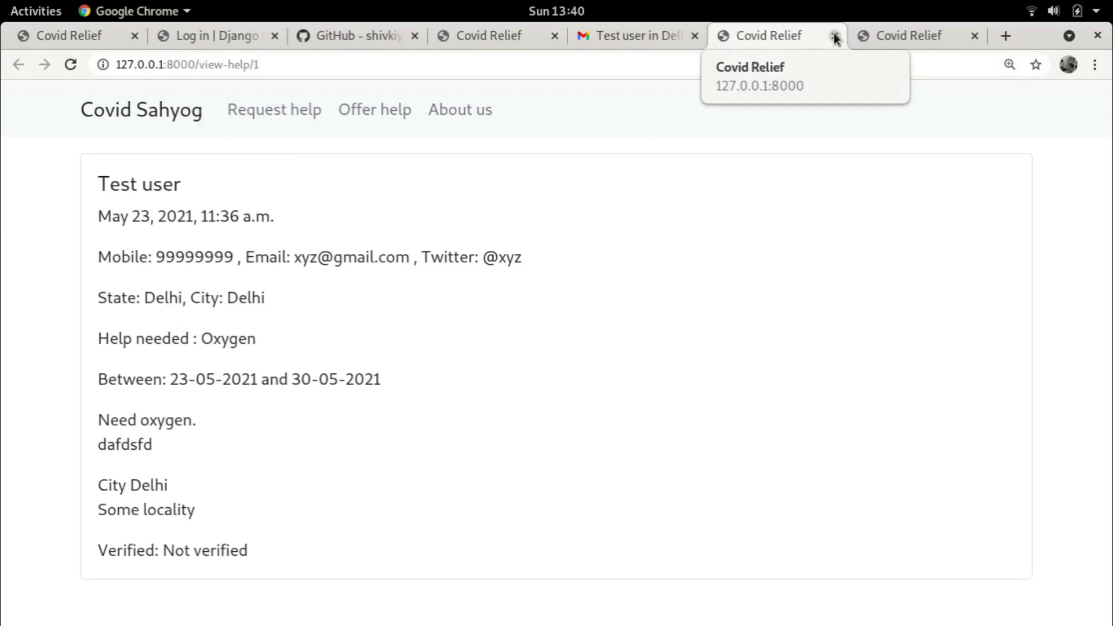
left_click(834, 38)
left_click(200, 24)
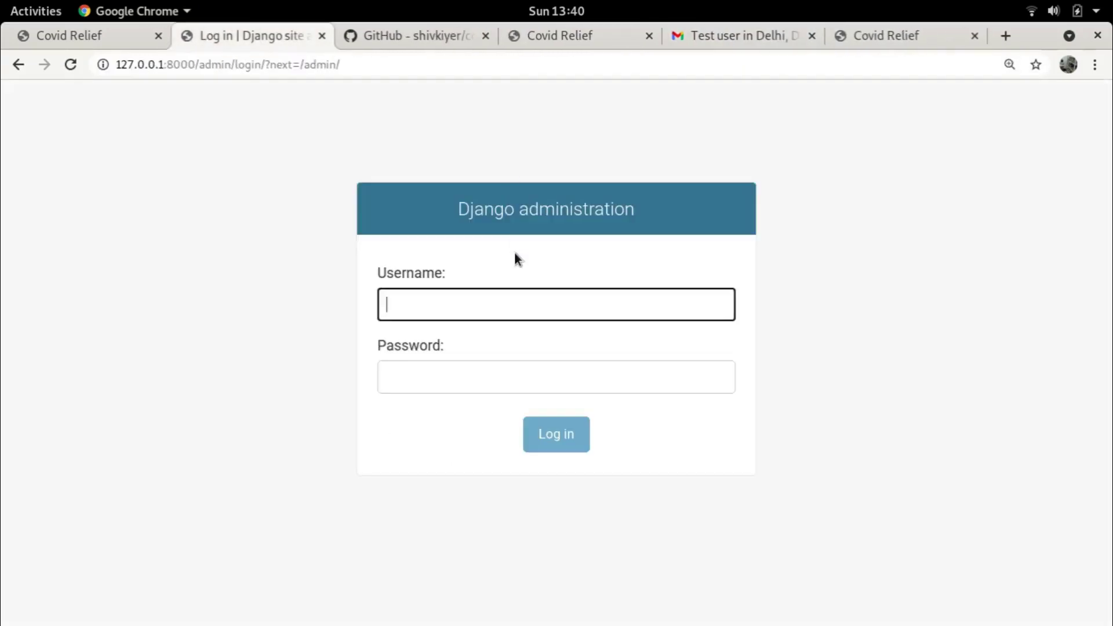
Log in to Django administration with the admin username and password, dismissing the save-password offer
type("covida")
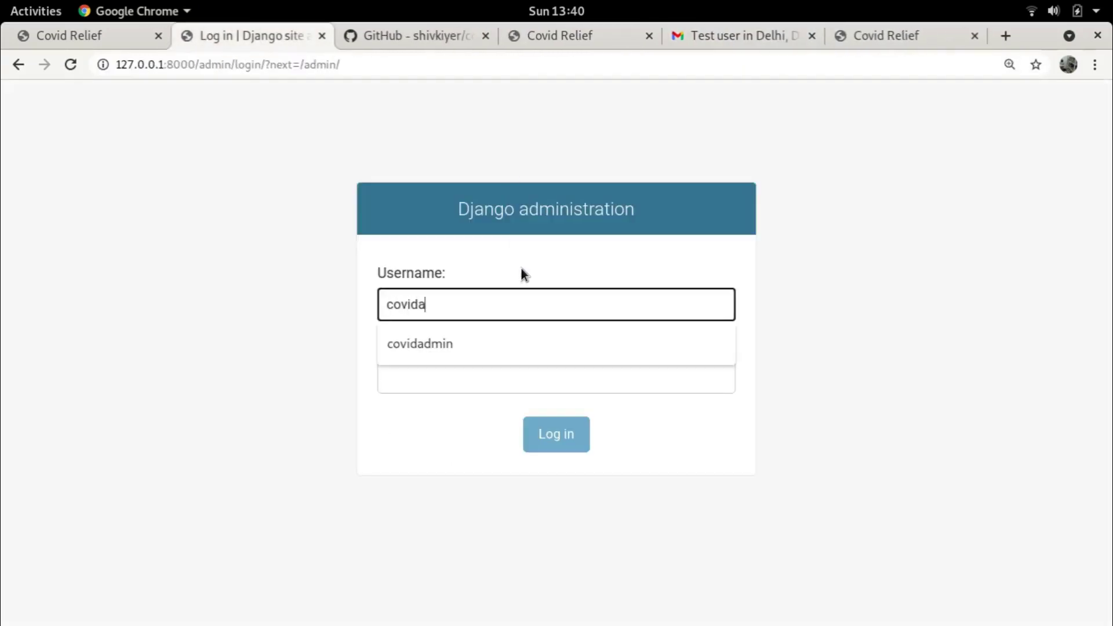
key("Down")
key("Tab")
key("BackSpace")
key("BackSpace")
key("BackSpace")
key("BackSpace")
key("BackSpace")
key("BackSpace")
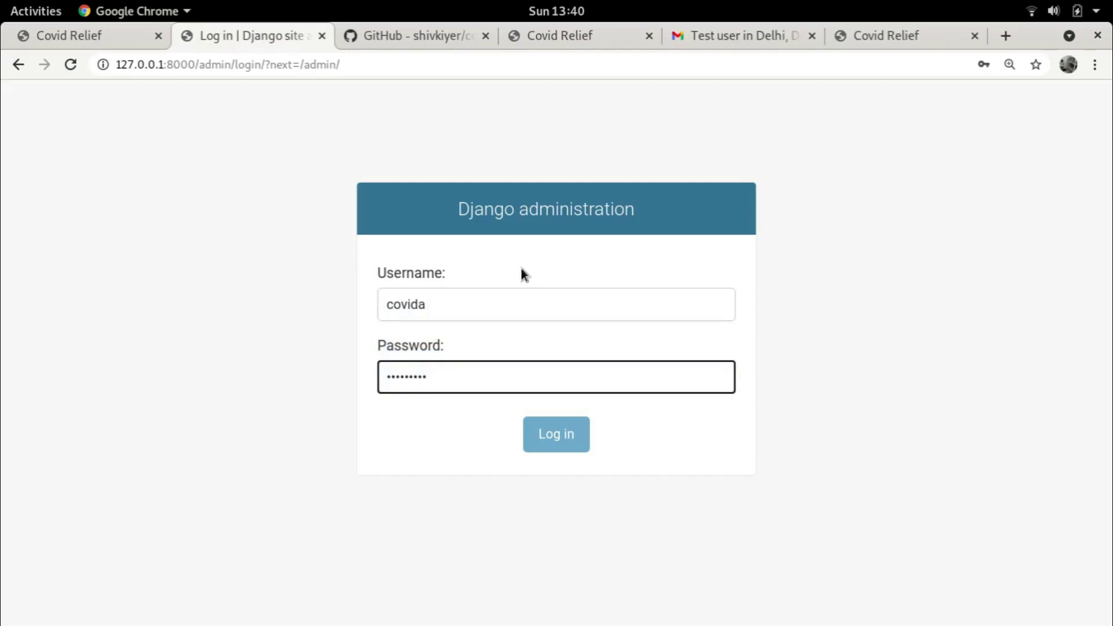
key("BackSpace")
key("BackSpace")
key("BackSpace")
key("BackSpace")
left_click(475, 302)
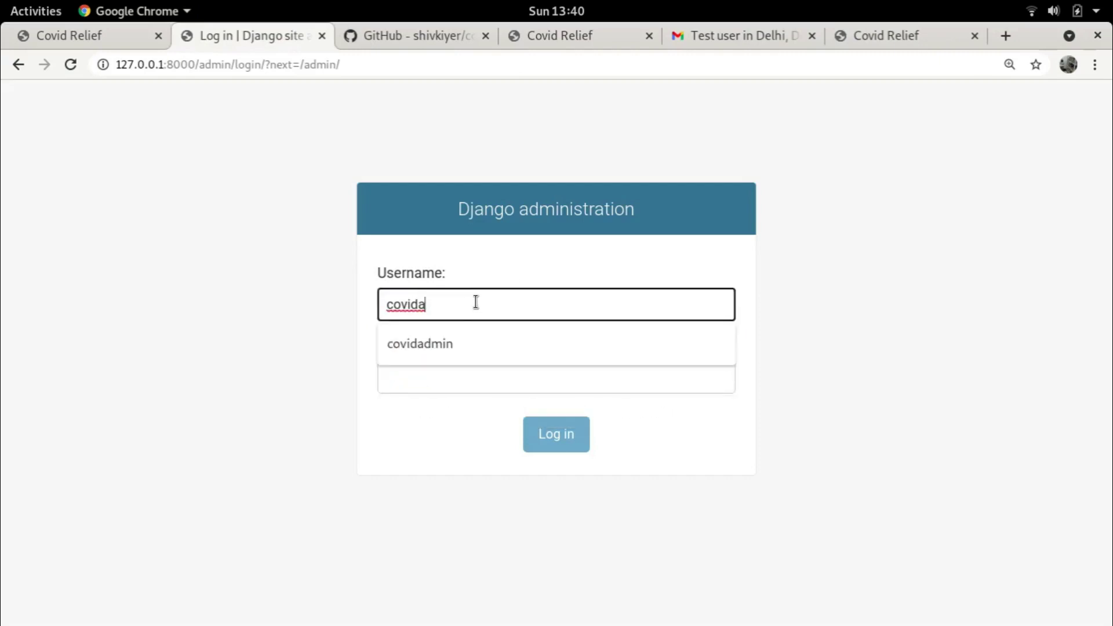
type("dmin")
key("Tab")
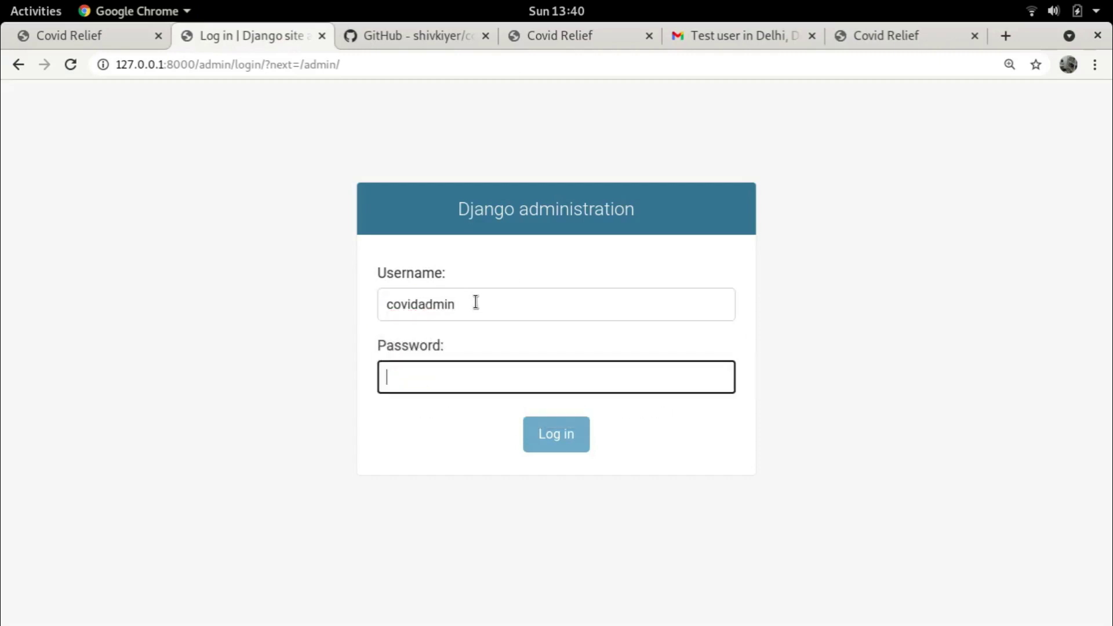
left_click(562, 449)
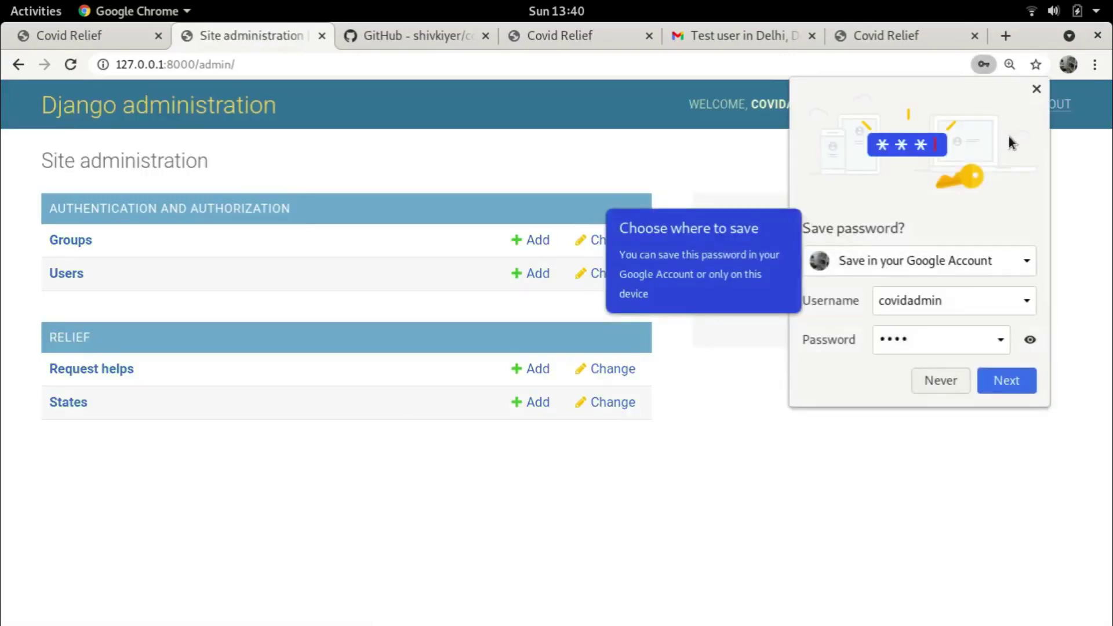
left_click(1035, 88)
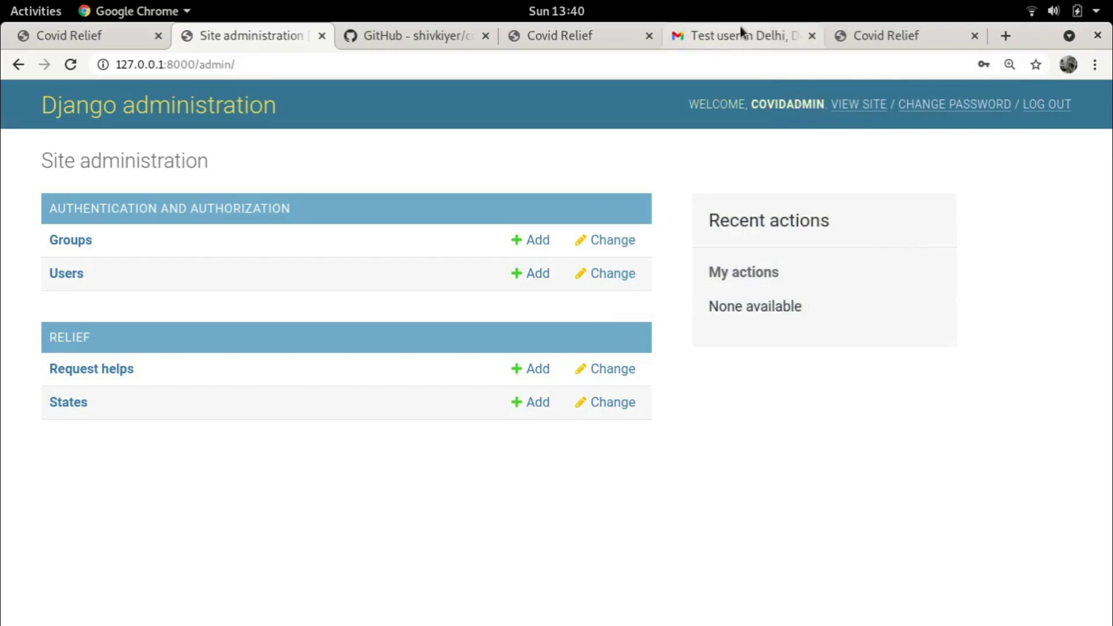
Open the Delhi oxygen request's edit link from its notification email
left_click(739, 28)
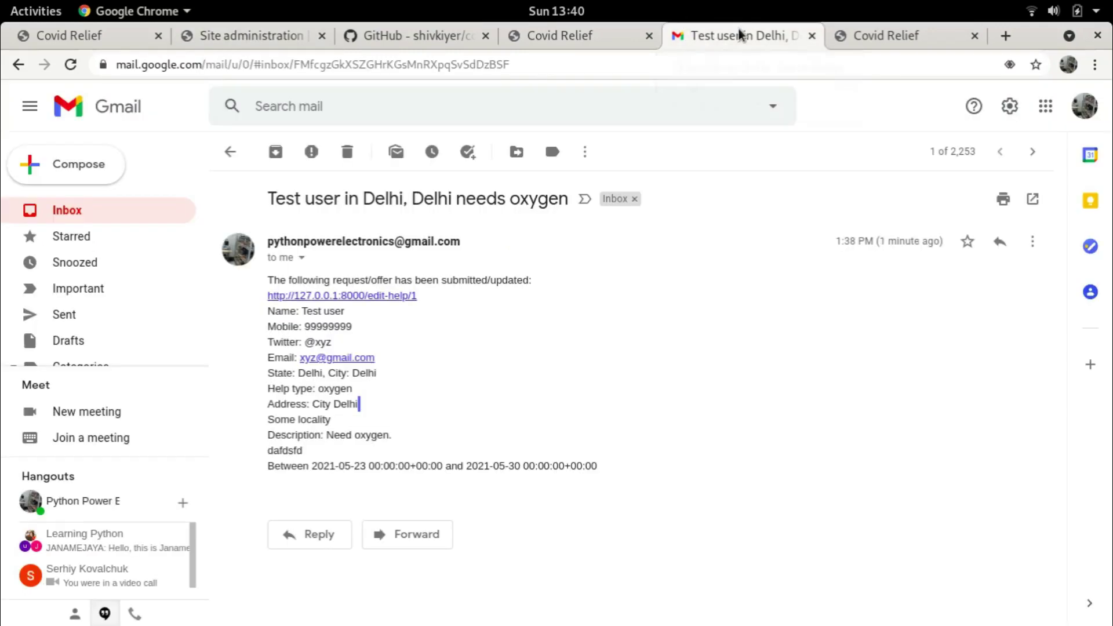
left_click(974, 35)
left_click(381, 296)
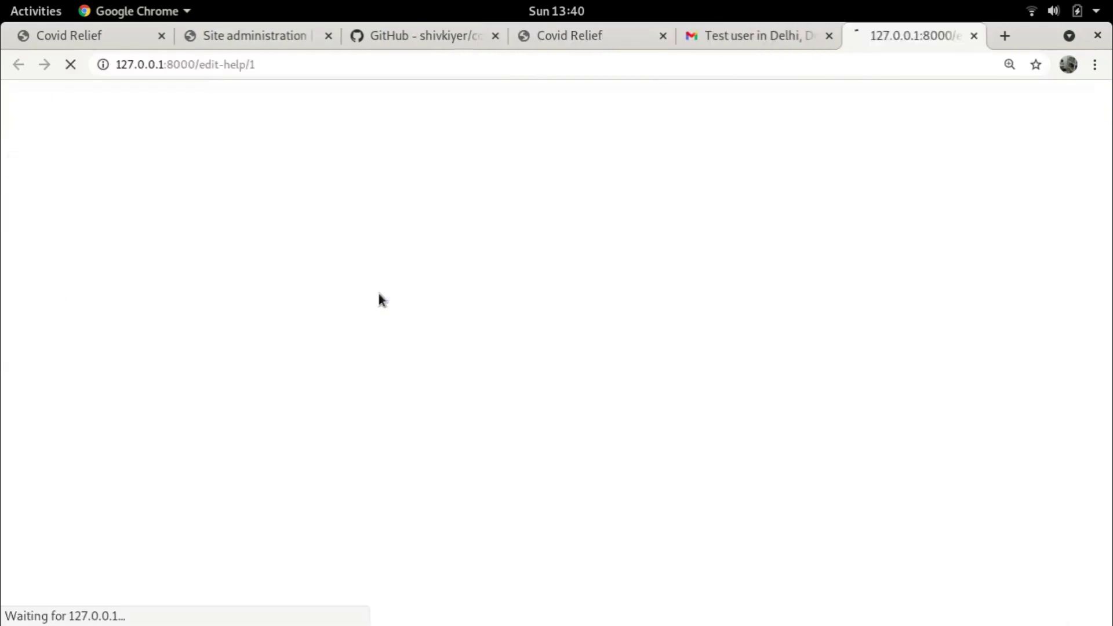
Submit the Delhi oxygen request's edit form to save the changes
scroll(355, 268, "down", 5)
scroll(315, 308, "down", 1)
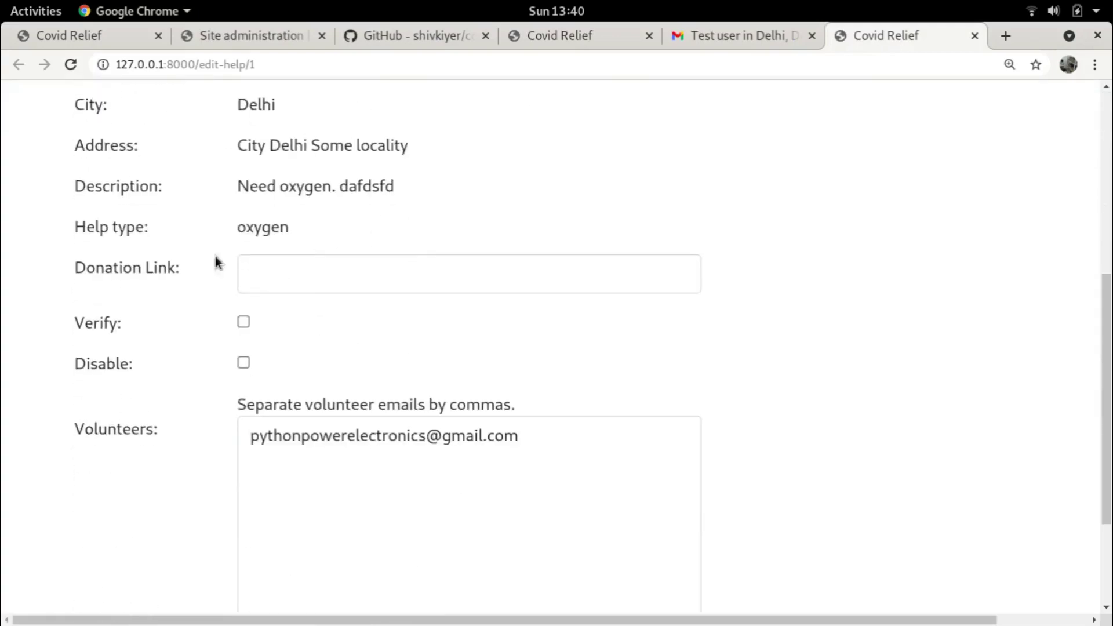
scroll(473, 296, "down", 3)
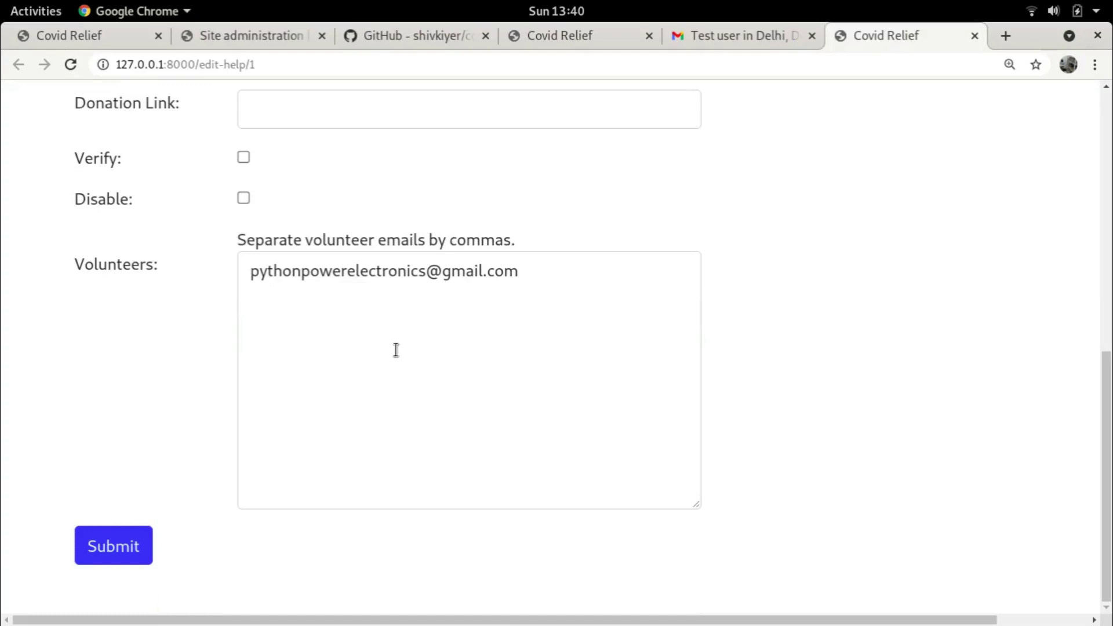
scroll(372, 328, "up", 4)
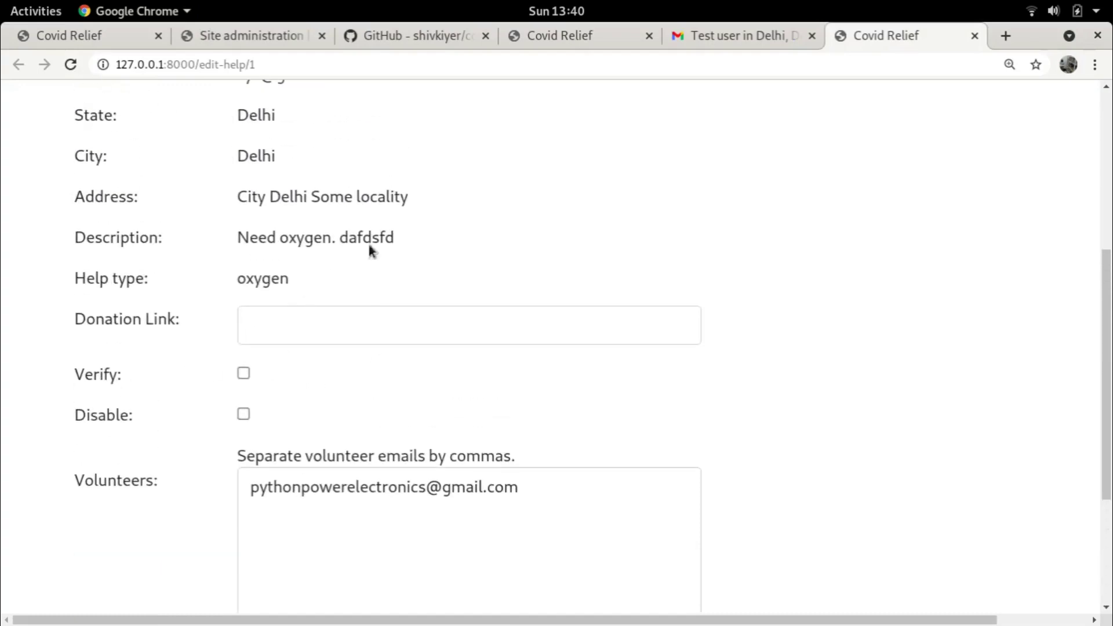
scroll(400, 234, "up", 2)
scroll(401, 245, "down", 1)
scroll(400, 244, "down", 1)
scroll(404, 372, "down", 3)
left_click(122, 547)
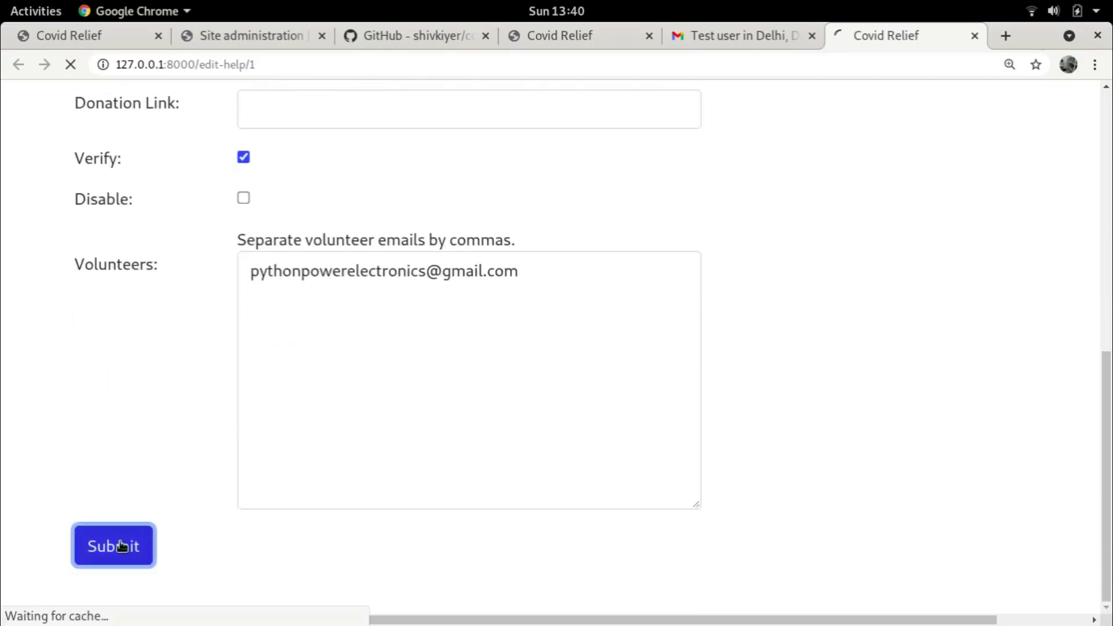
Check Gmail for the update email, then return to the success confirmation page
left_click(735, 35)
left_click(65, 211)
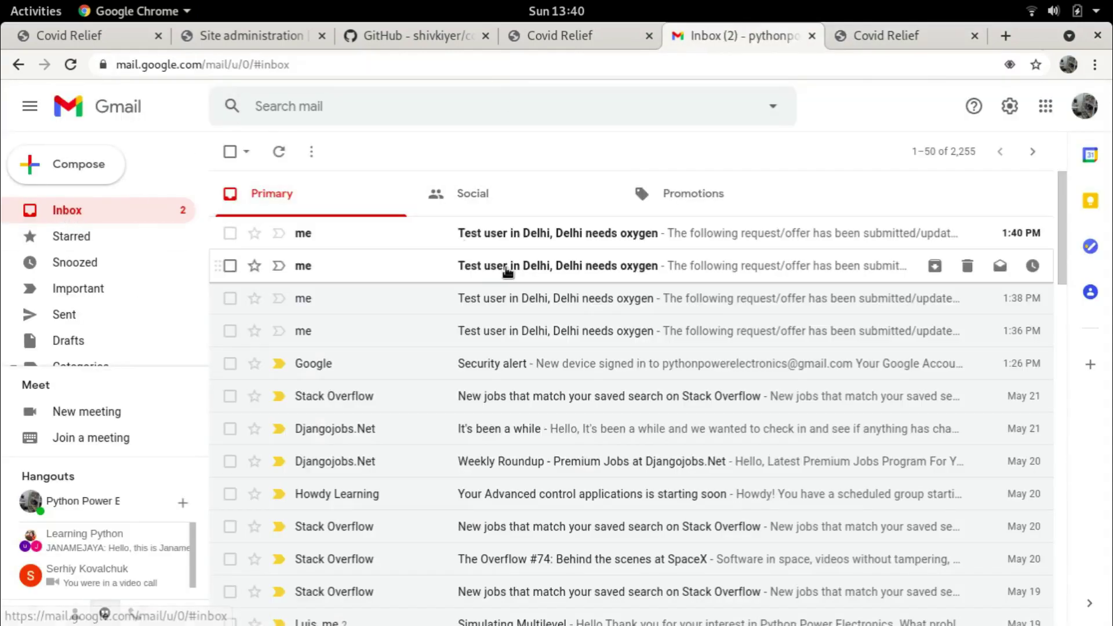
left_click(891, 35)
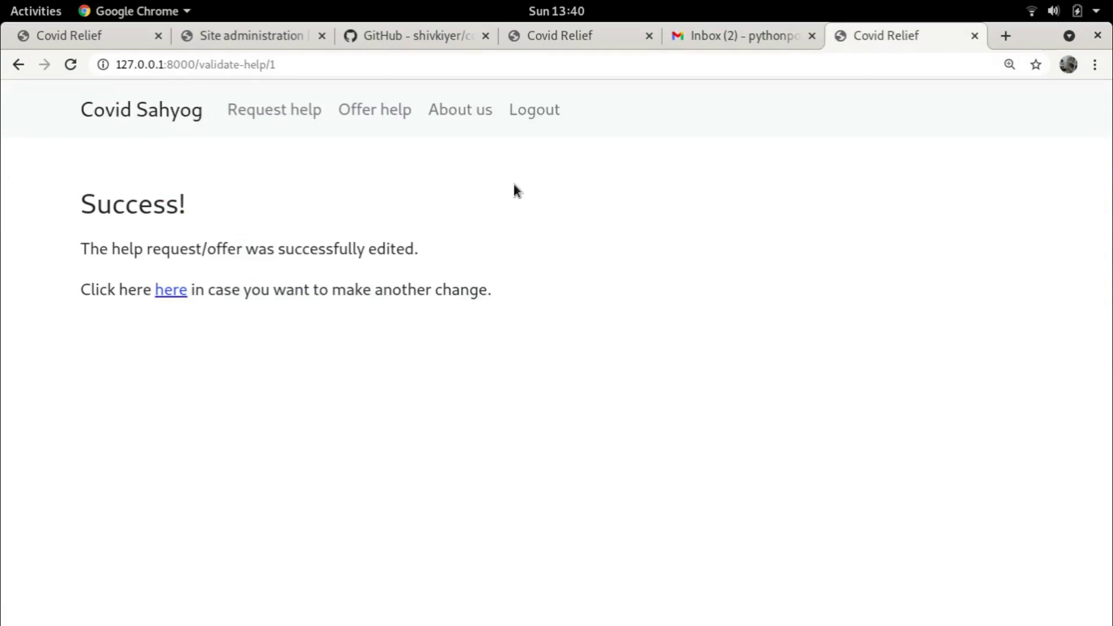
Log out and confirm the oxygen request shows Verified on the Delhi page
left_click(530, 114)
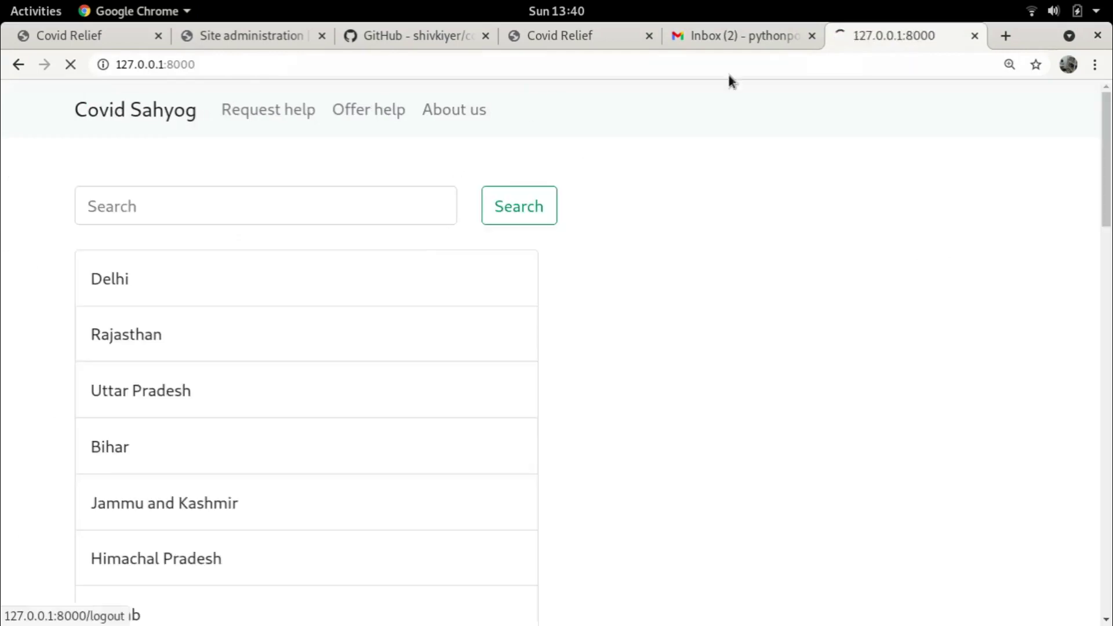
left_click(136, 281)
scroll(223, 392, "down", 3)
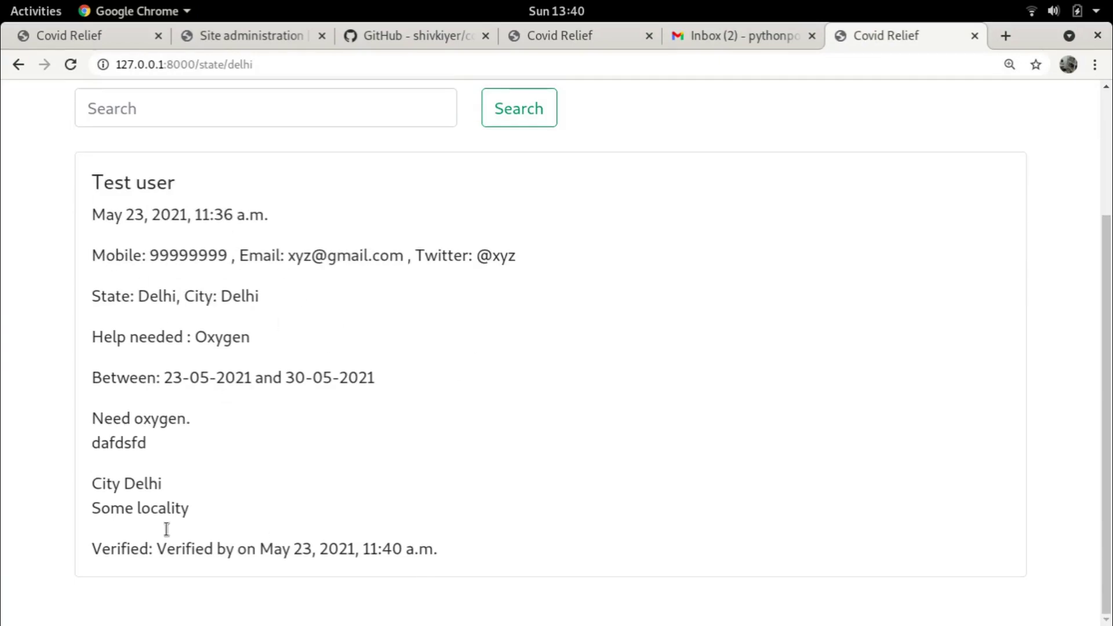
left_click_drag(160, 551, 432, 564)
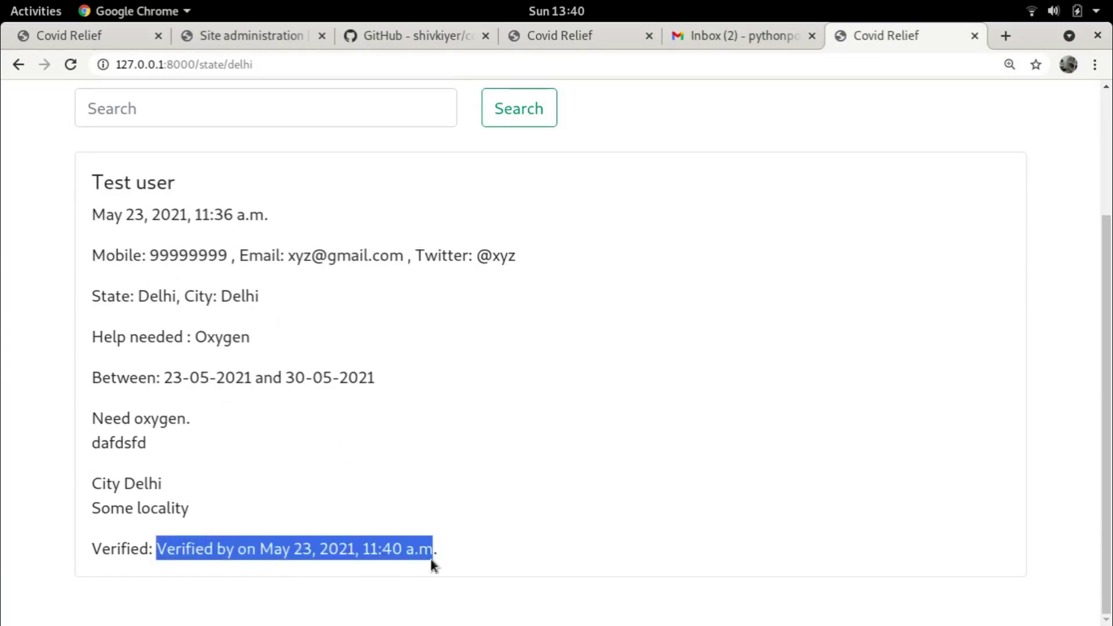
left_click(425, 522)
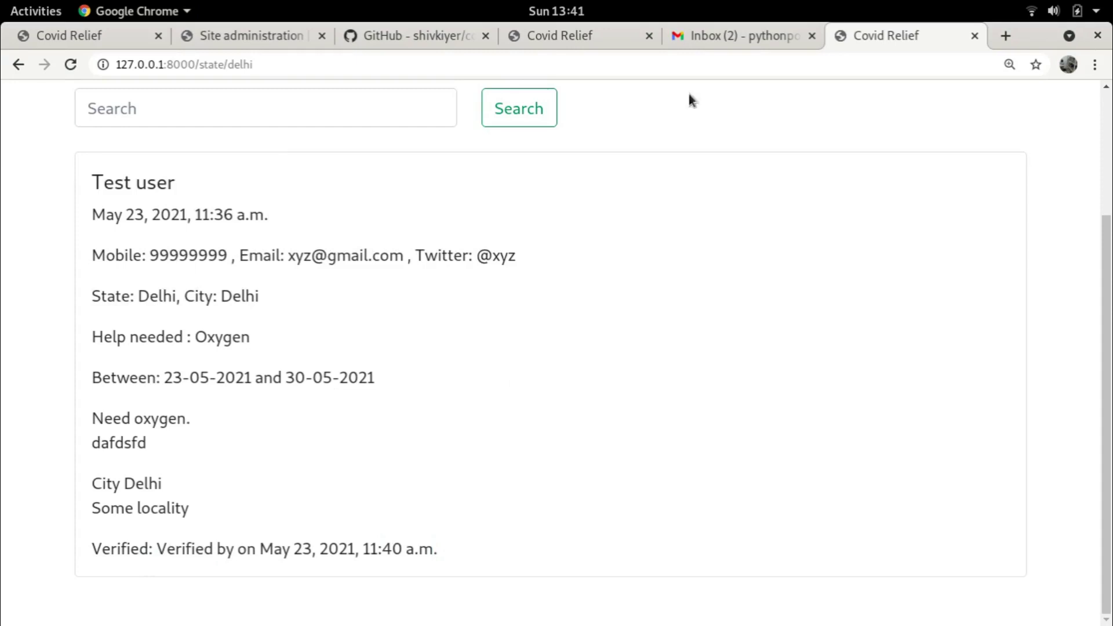
left_click(736, 38)
Read the newest 'Test user in Delhi' oxygen email, refresh the inbox, and go to Site administration
left_click(531, 266)
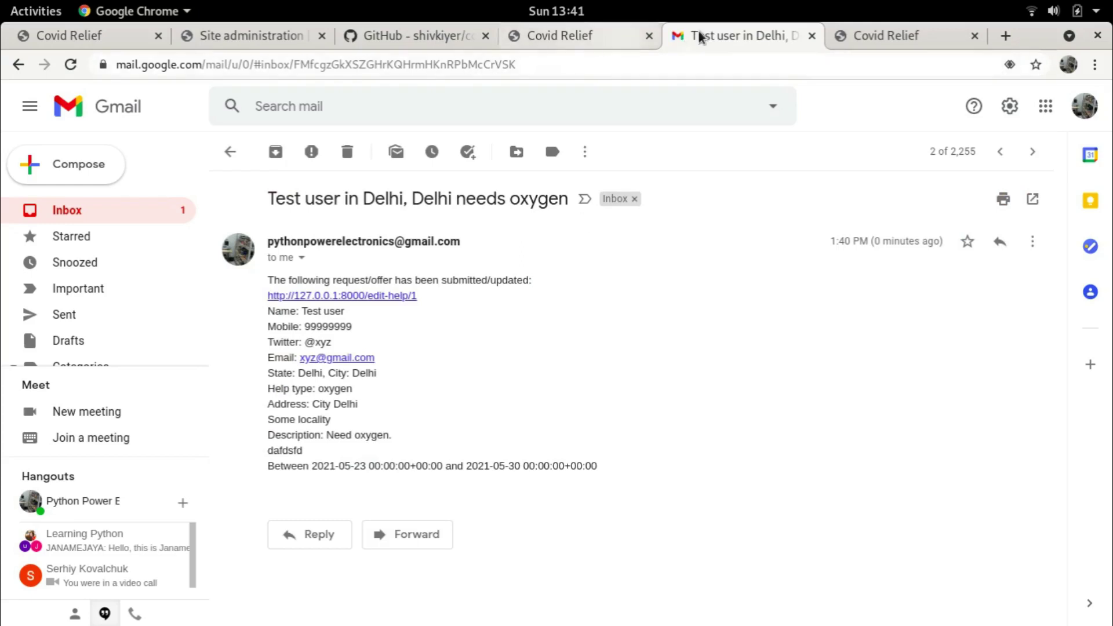
left_click(67, 211)
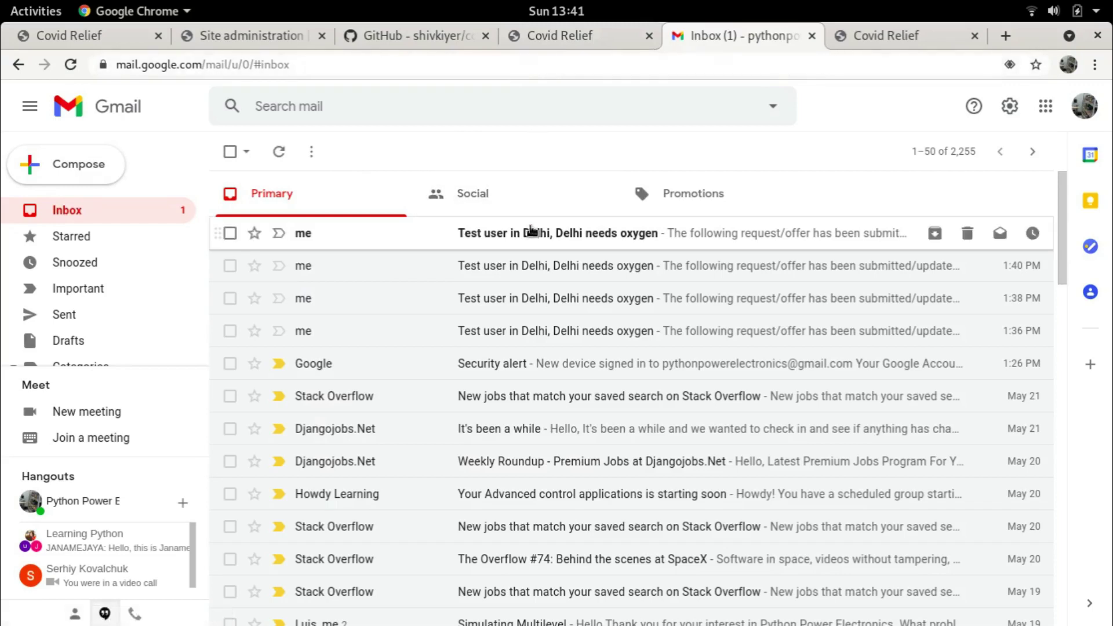
left_click(66, 212)
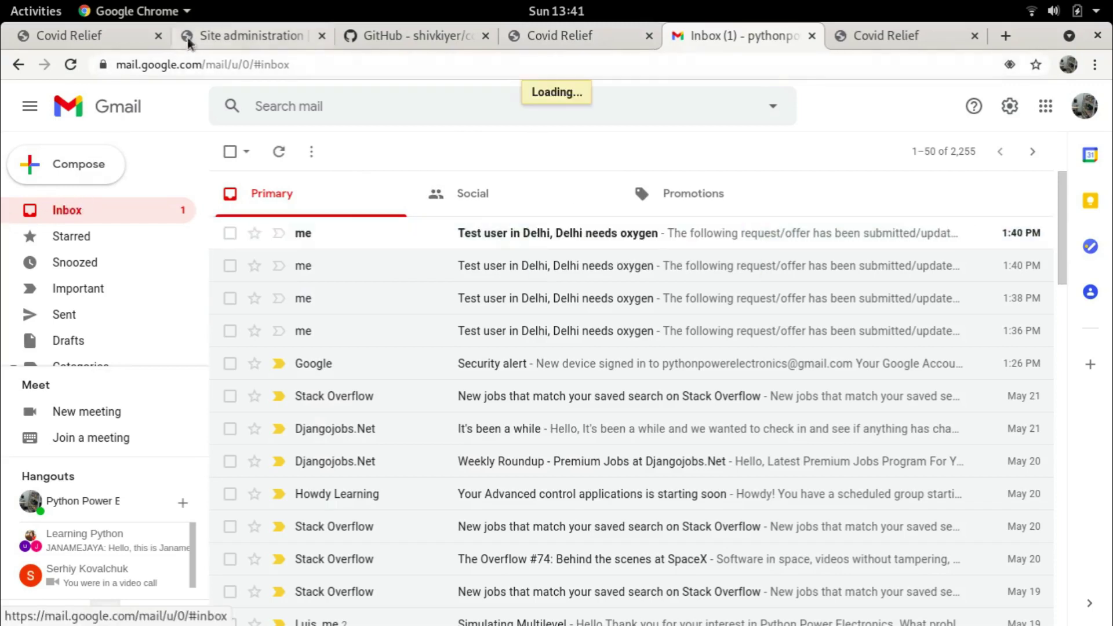
left_click(189, 40)
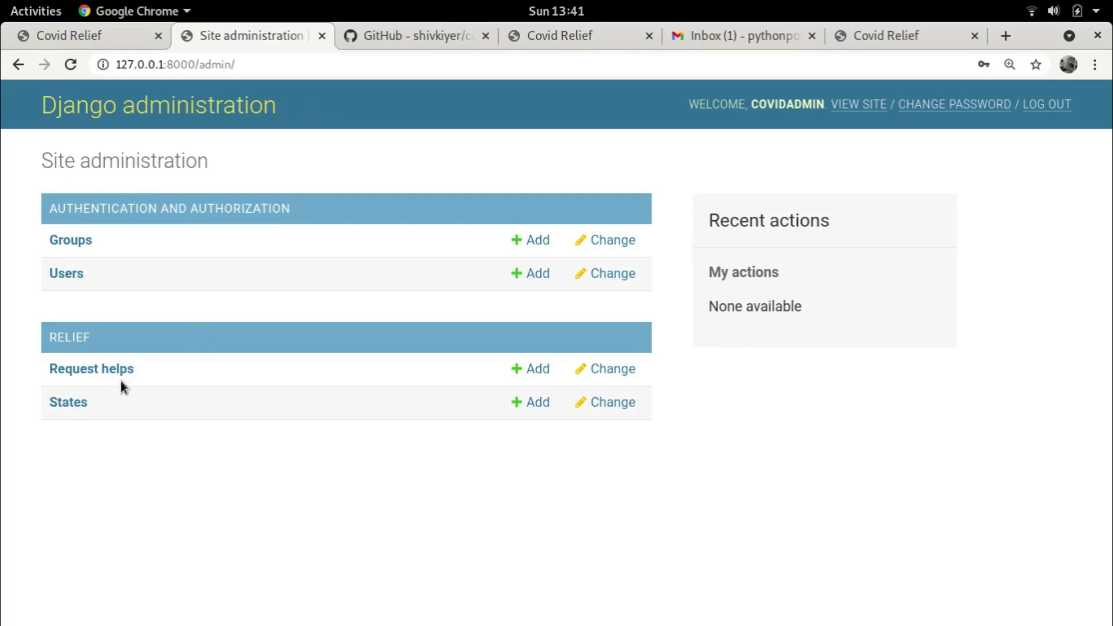
Log in as the administrator with the saved username and password, and view the 34 States
left_click(70, 404)
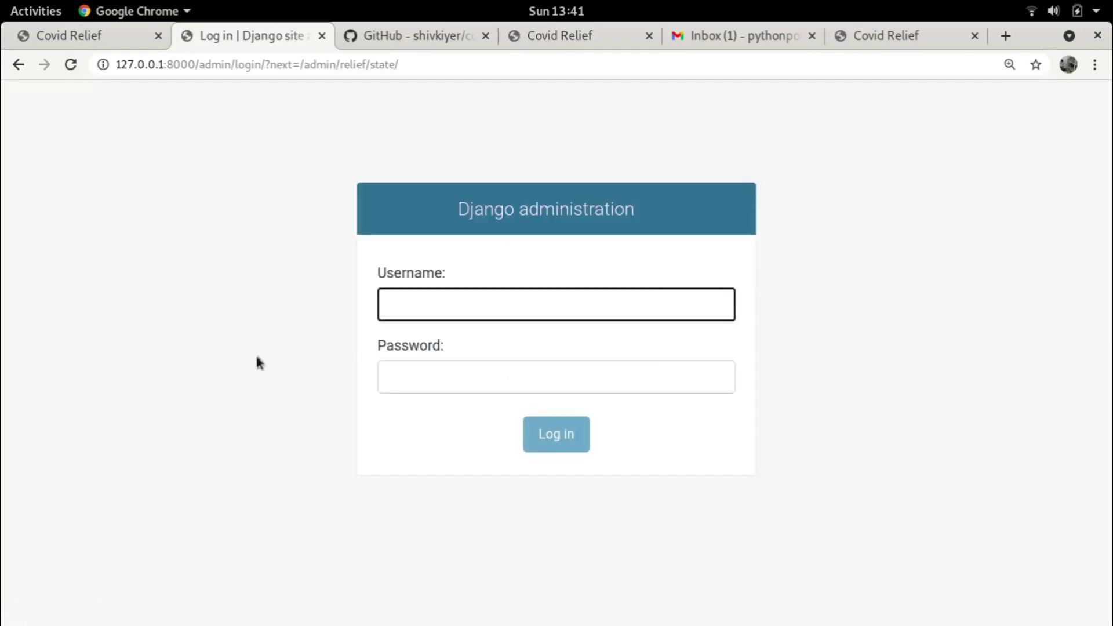
type("co")
left_click(499, 341)
left_click(449, 378)
type("****")
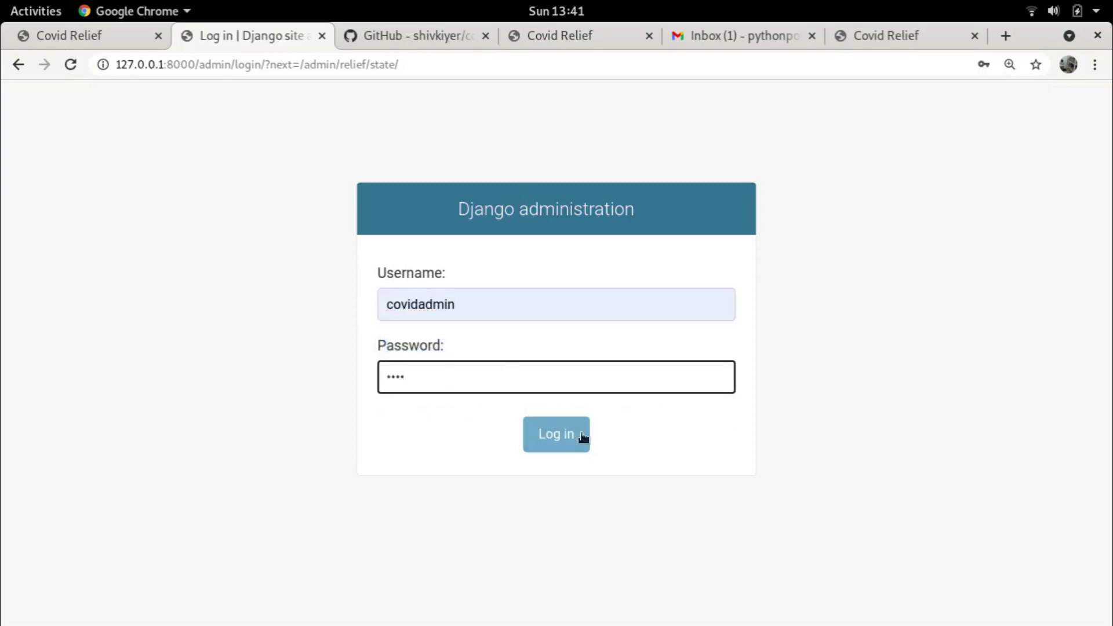
left_click(584, 436)
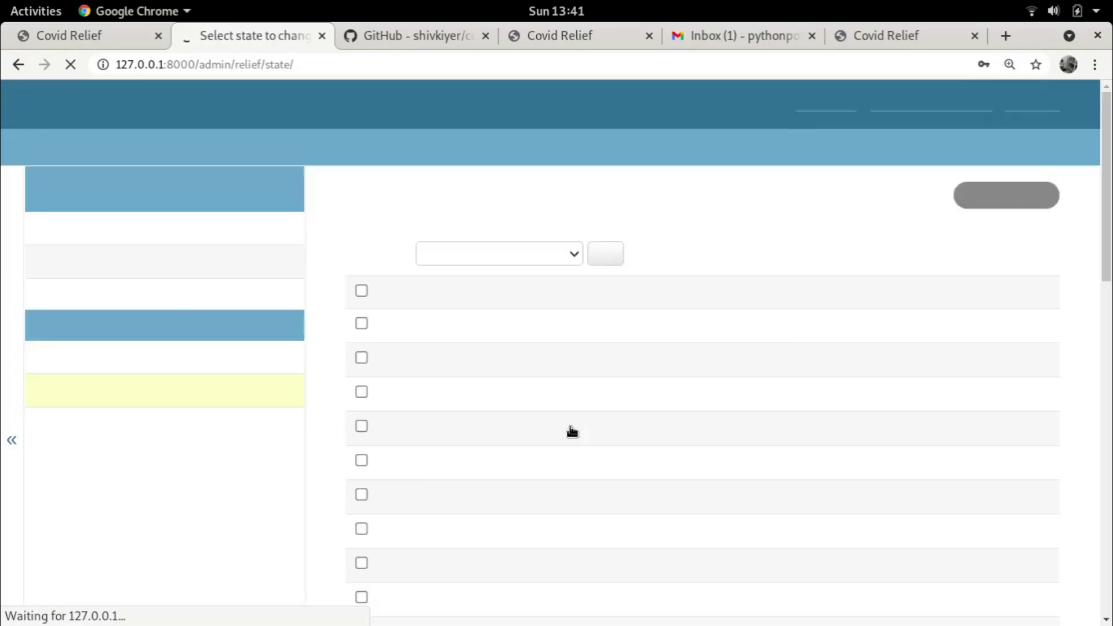
left_click(1041, 88)
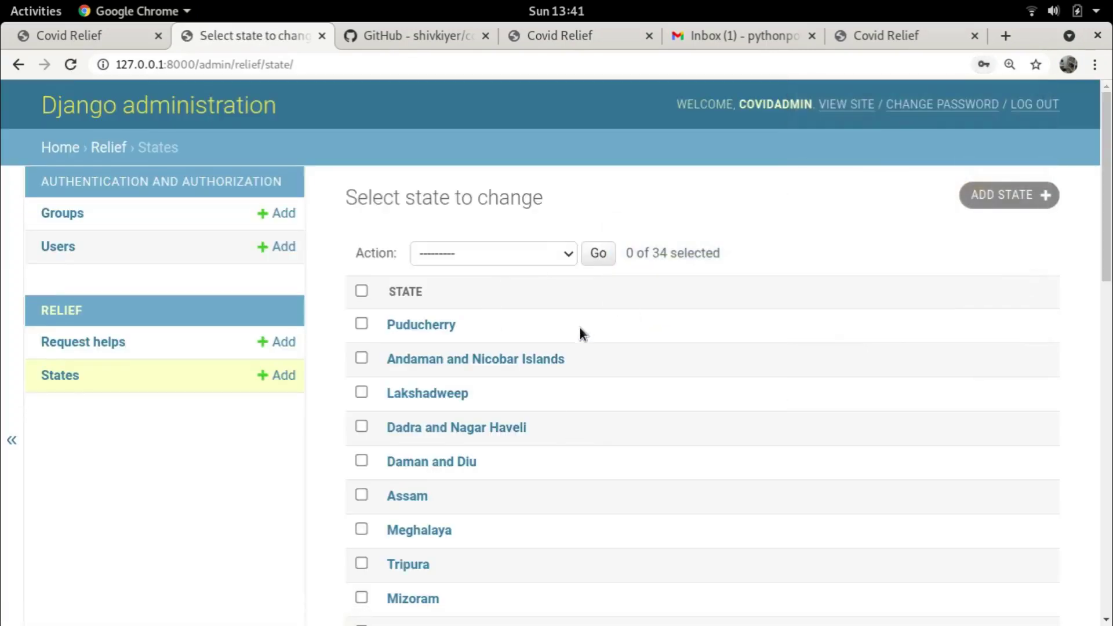
scroll(493, 394, "down", 14)
scroll(529, 387, "down", 3)
scroll(541, 388, "up", 15)
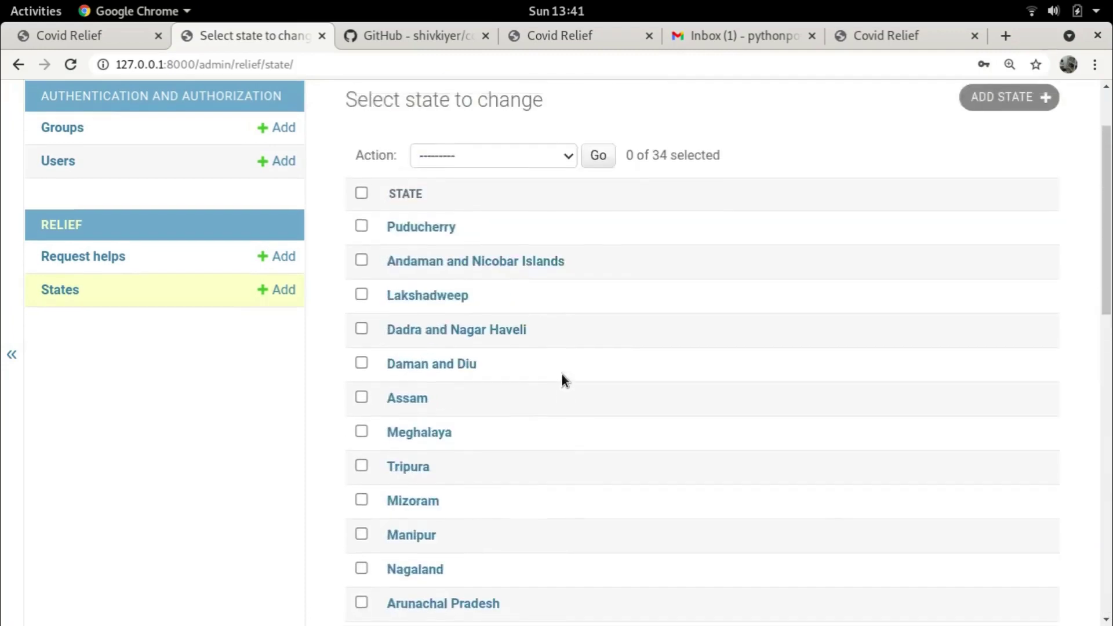
scroll(562, 374, "up", 2)
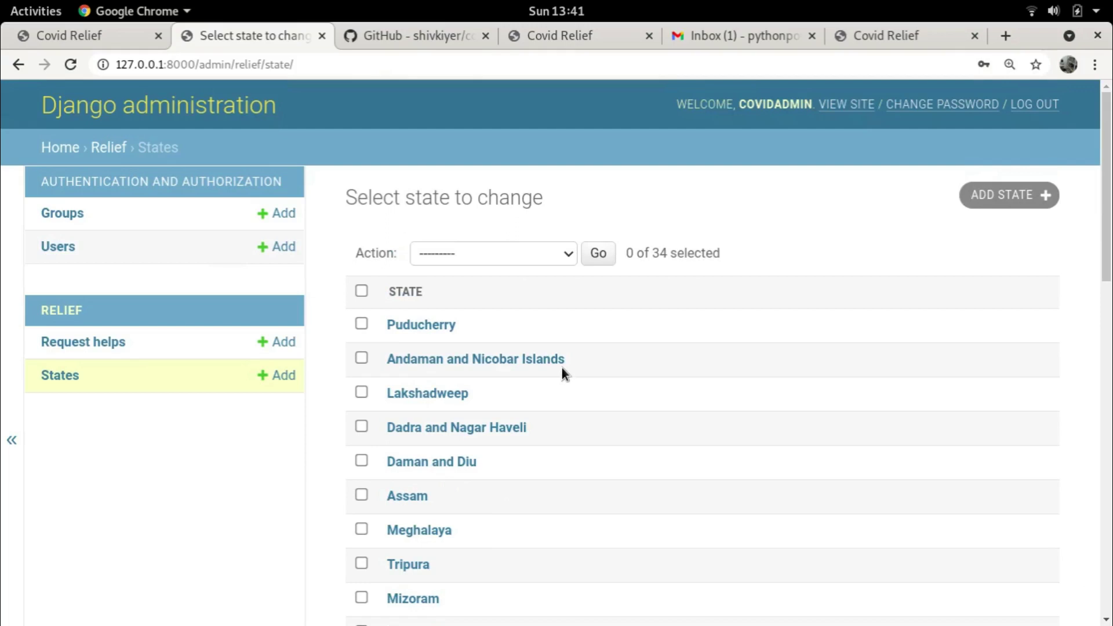
Delete the Delhi oxygen request from the admin's Request helps list
left_click(94, 347)
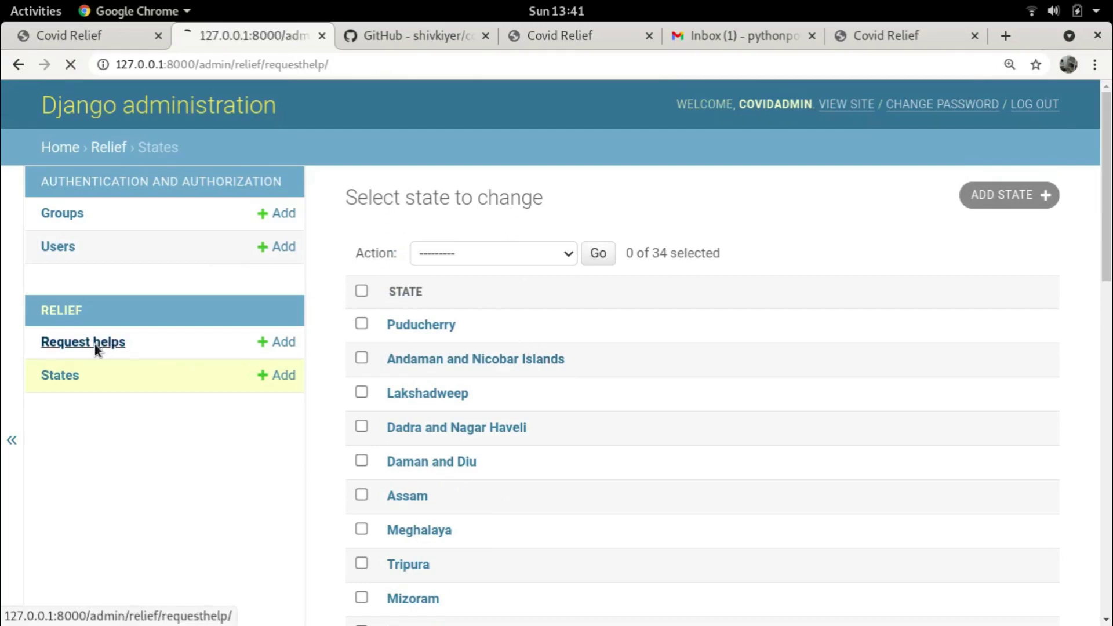
left_click(568, 261)
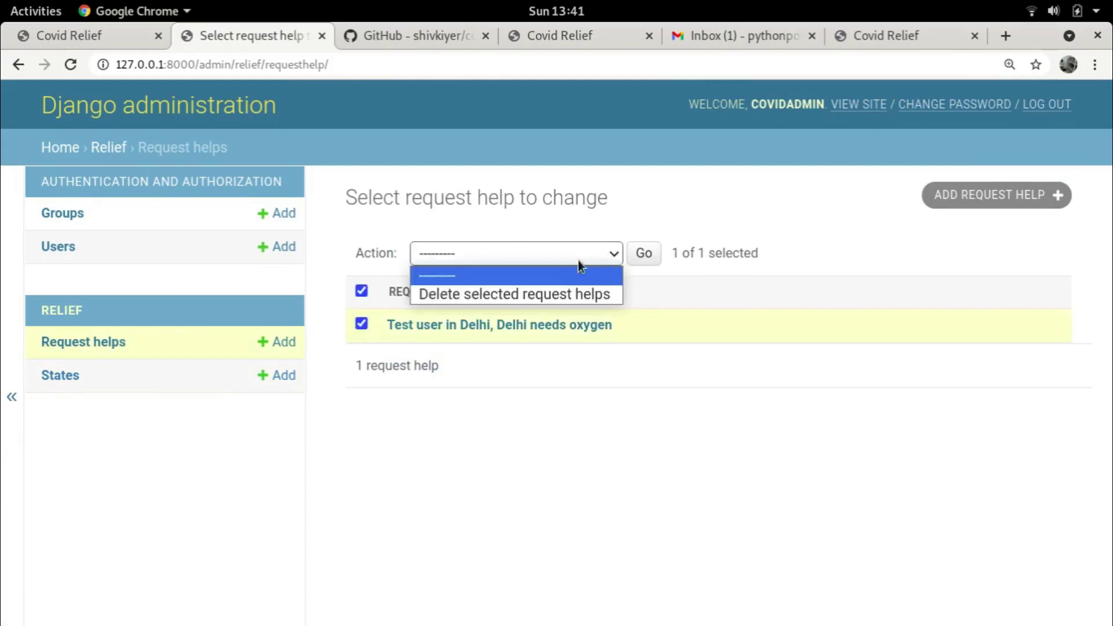
left_click(537, 293)
left_click(659, 249)
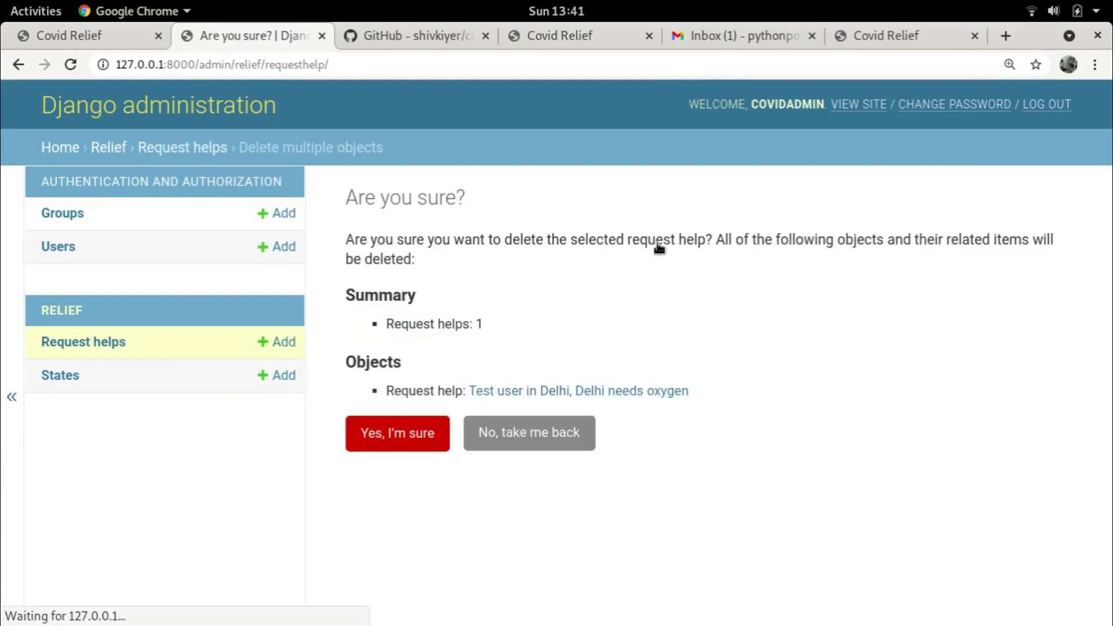
left_click(368, 430)
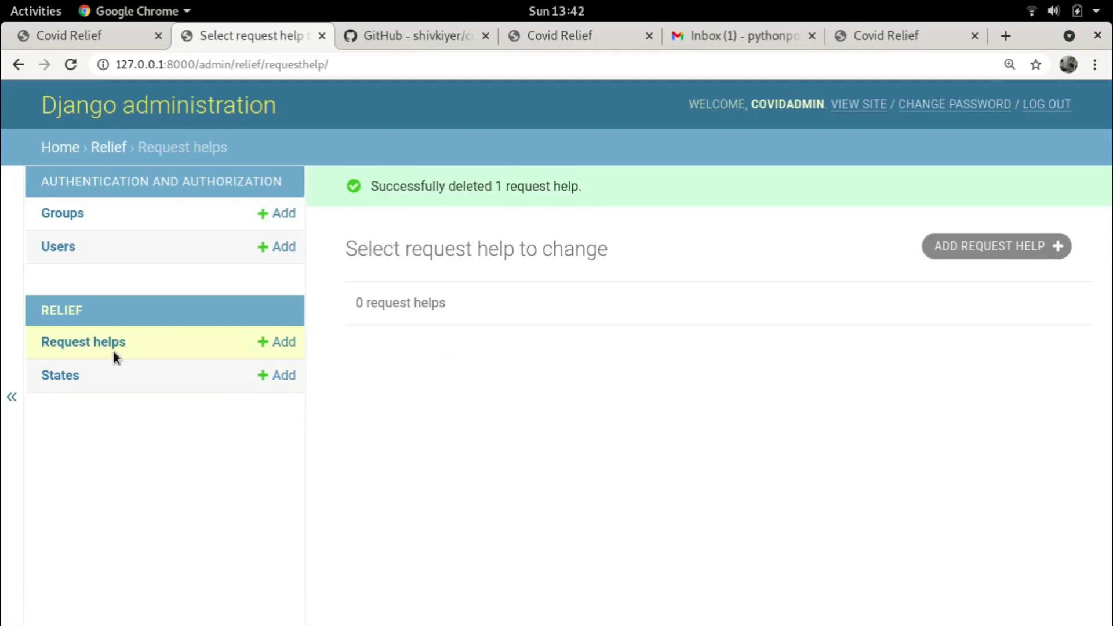
Select all 34 states and delete them with the bulk delete action
left_click(57, 375)
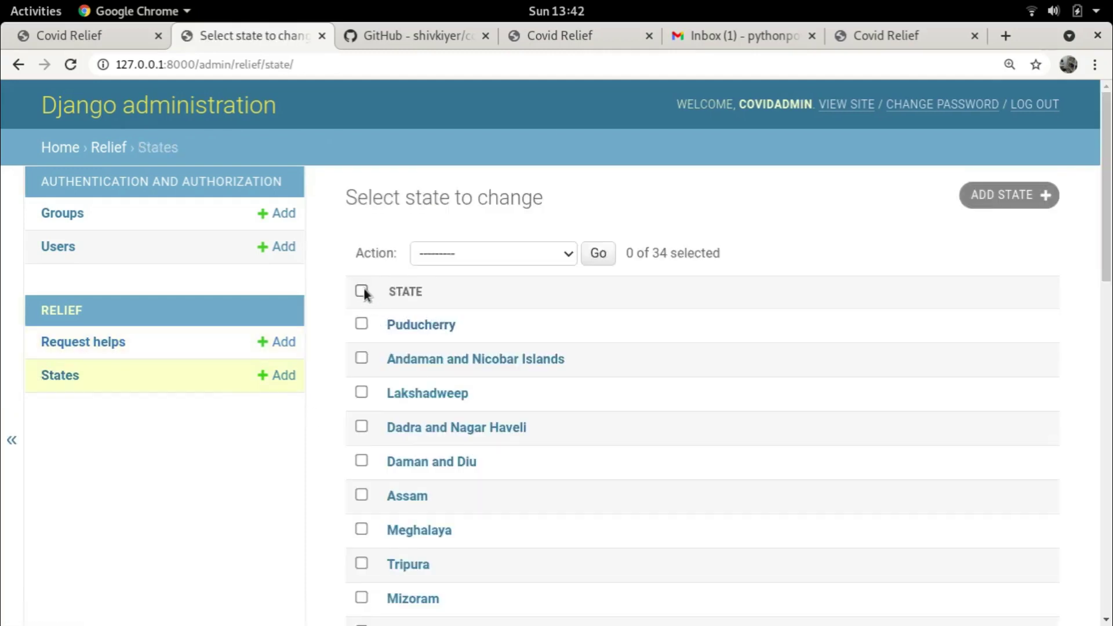
left_click(361, 291)
left_click(568, 254)
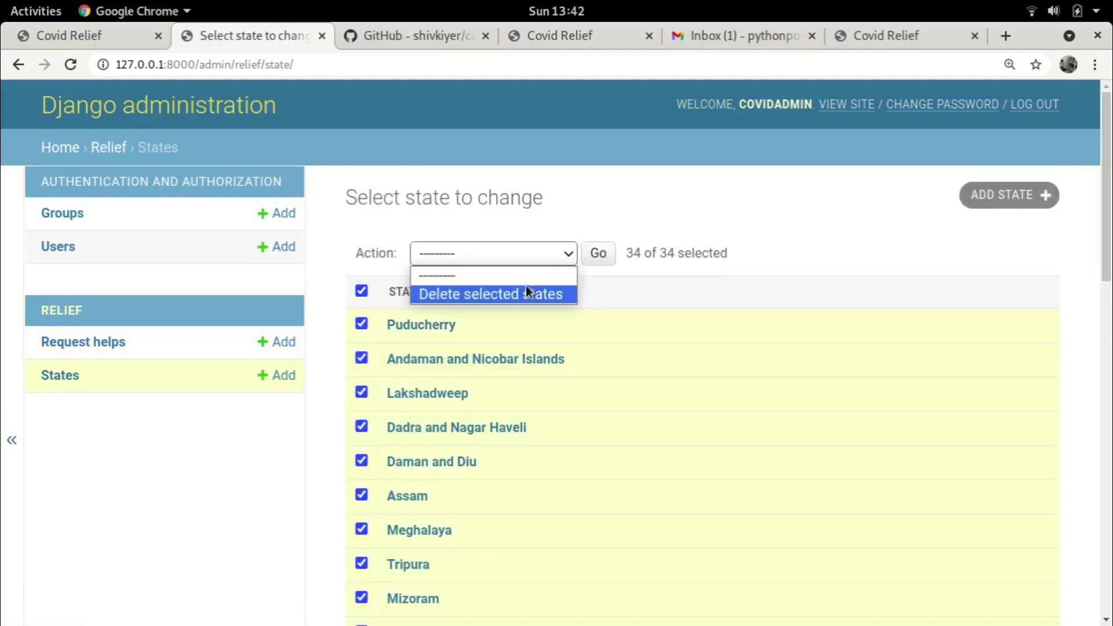
left_click(510, 294)
left_click(598, 252)
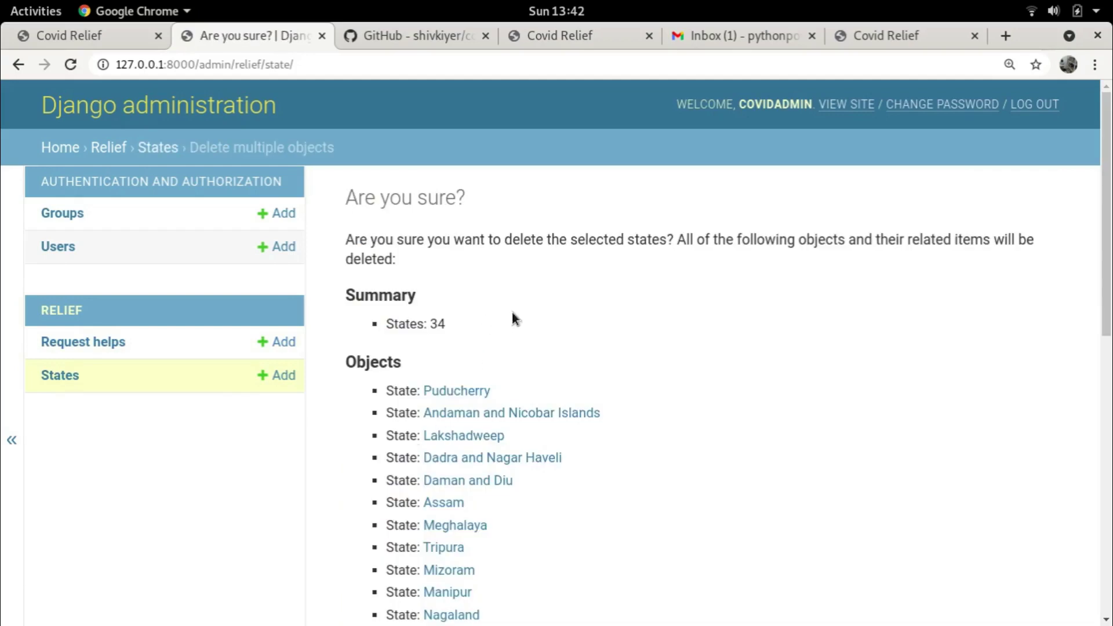
scroll(572, 318, "down", 10)
left_click(400, 549)
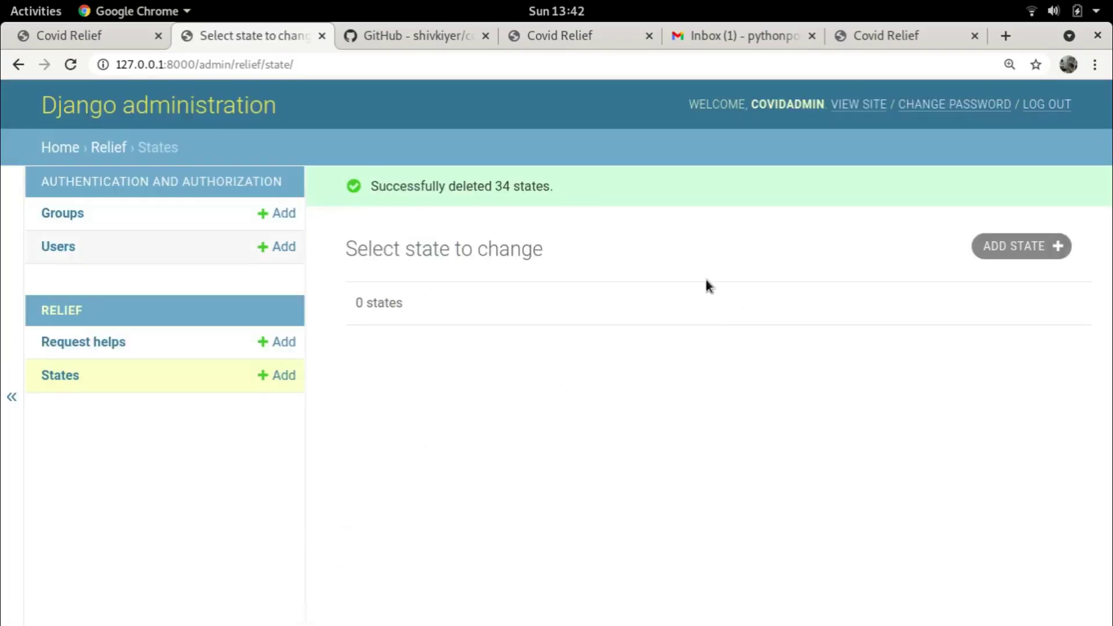
Reload the Covid Sahyog home page, then open data/states.txt from the Files app
left_click(896, 33)
scroll(196, 83, "up", 2)
scroll(174, 104, "up", 2)
left_click(150, 113)
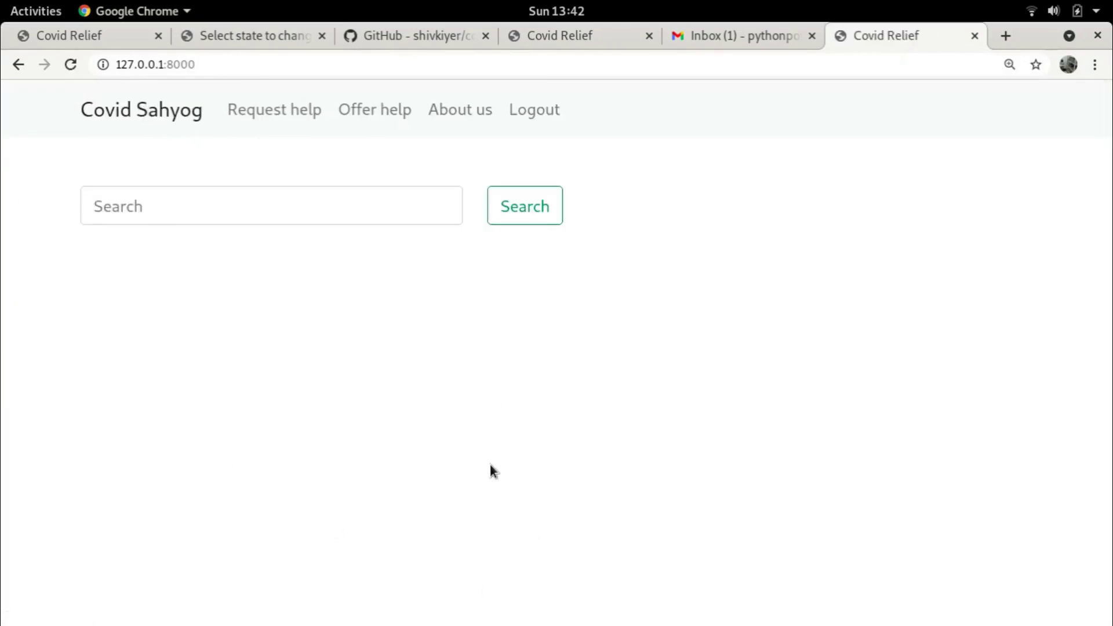
key("alt+Tab")
key("alt+Tab")
left_click(617, 408)
double_click(369, 119)
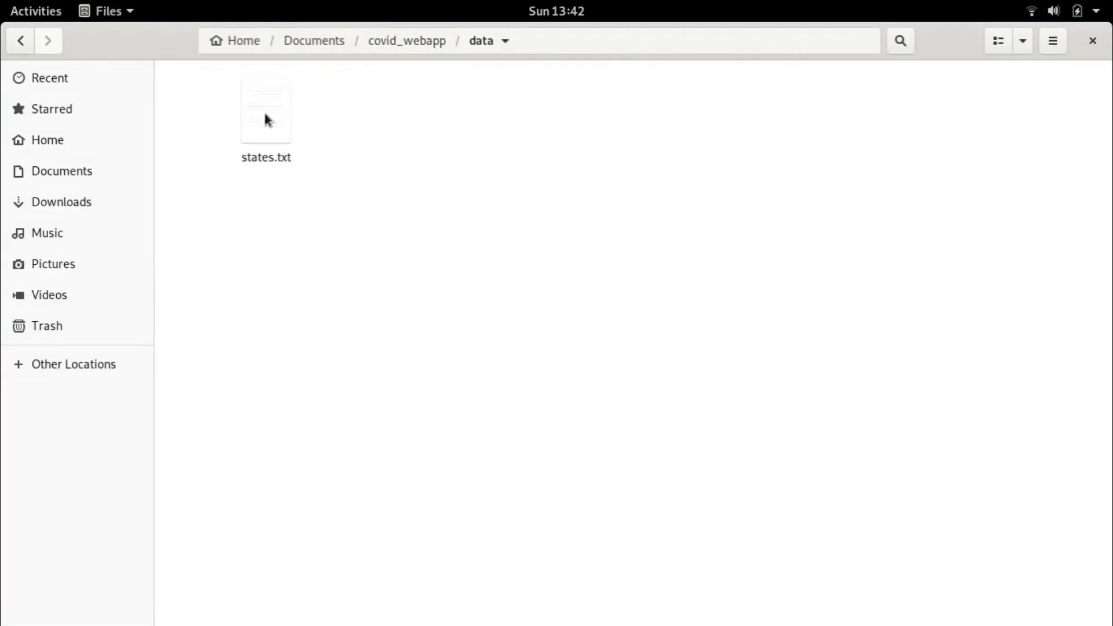
double_click(264, 110)
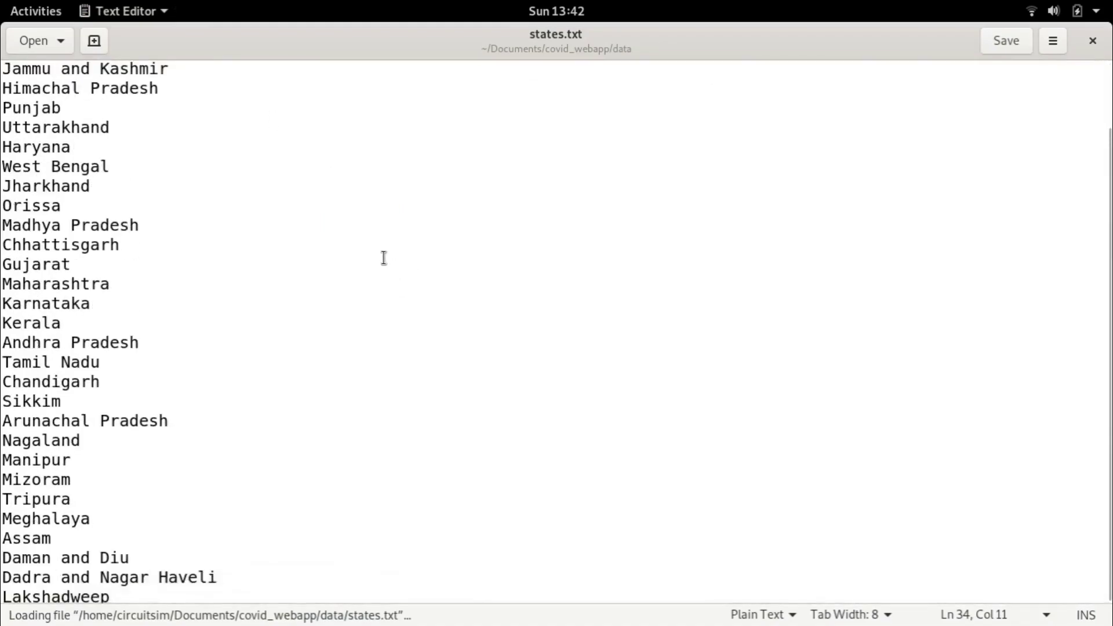
Clear states.txt and enter Andheri, Thane, Borivilli, Dombivilli and Kalyan, one per line
key("ctrl+a")
key("Delete")
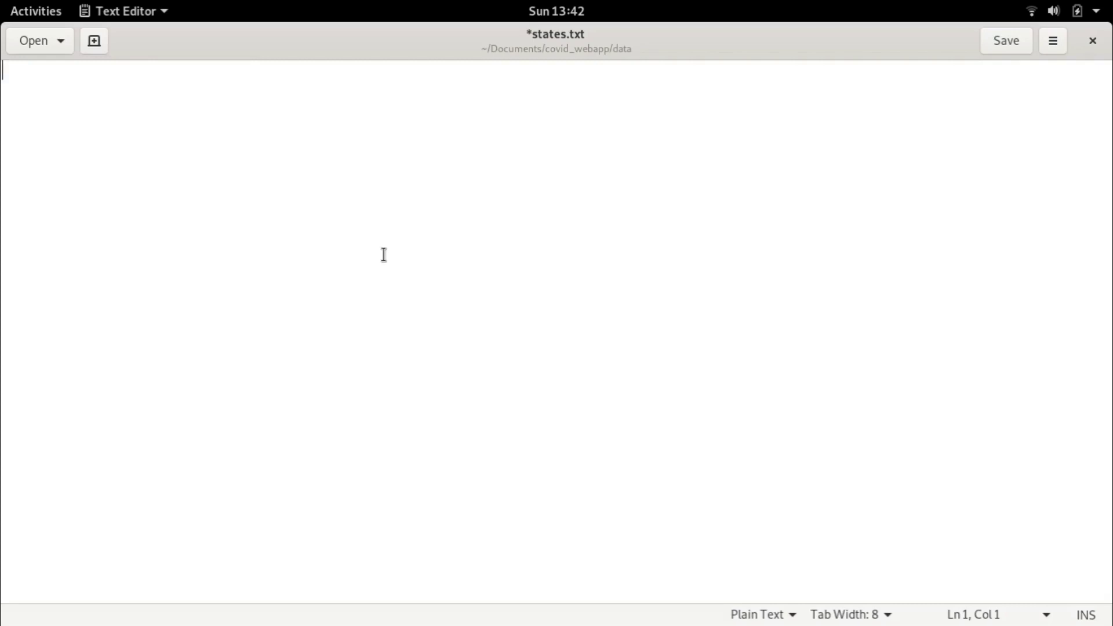
type("Andheri")
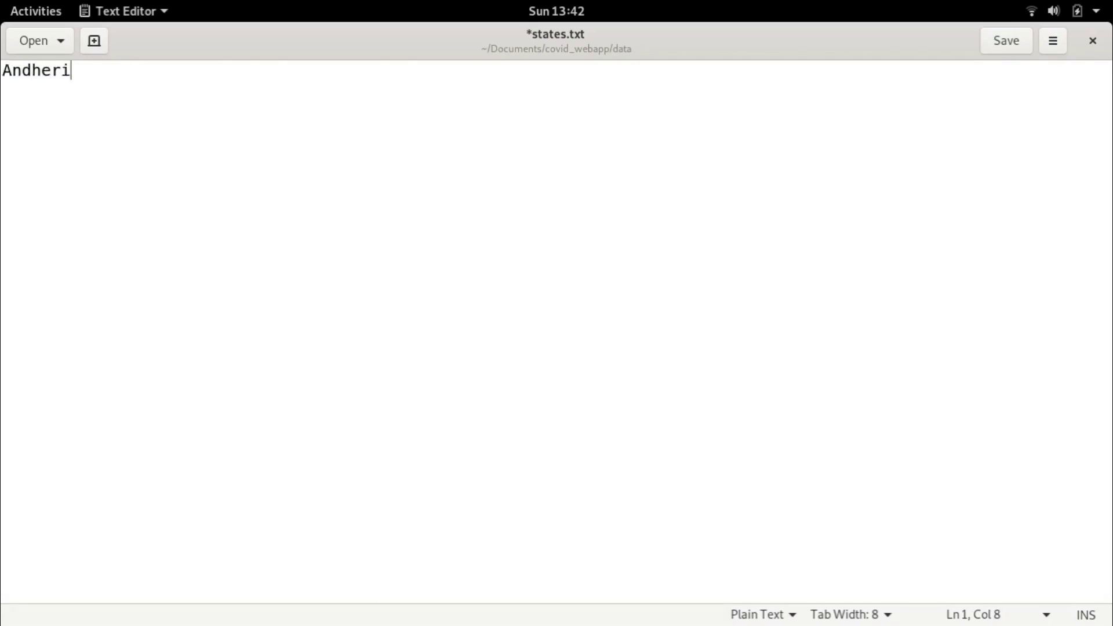
key("Return")
type("Thane")
key("Return")
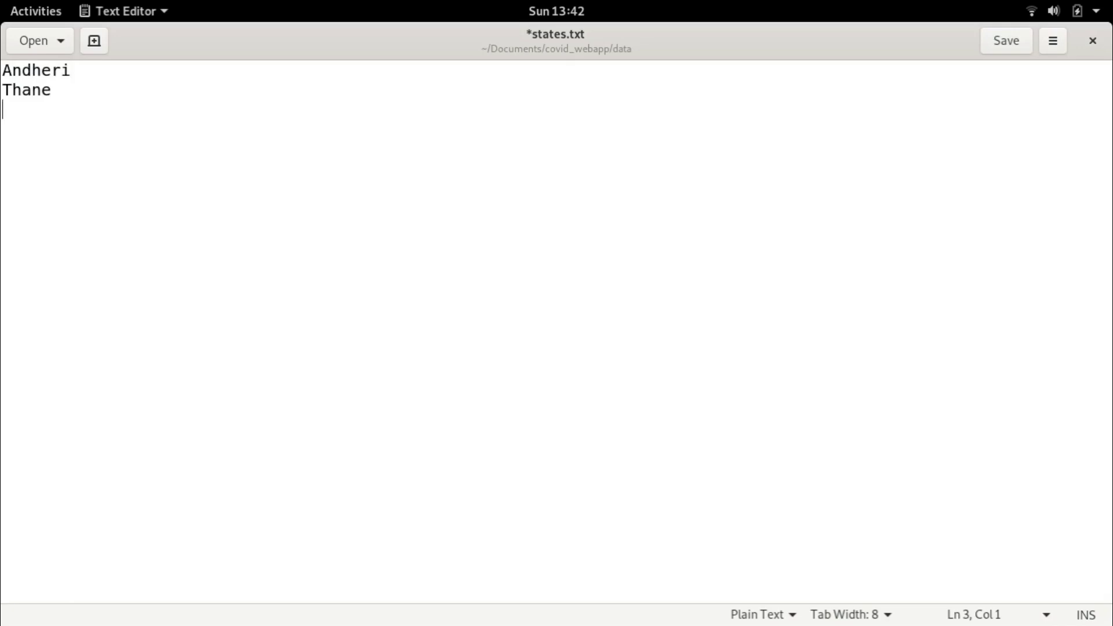
type("Borivilli")
key("Return")
type("Dombivilli")
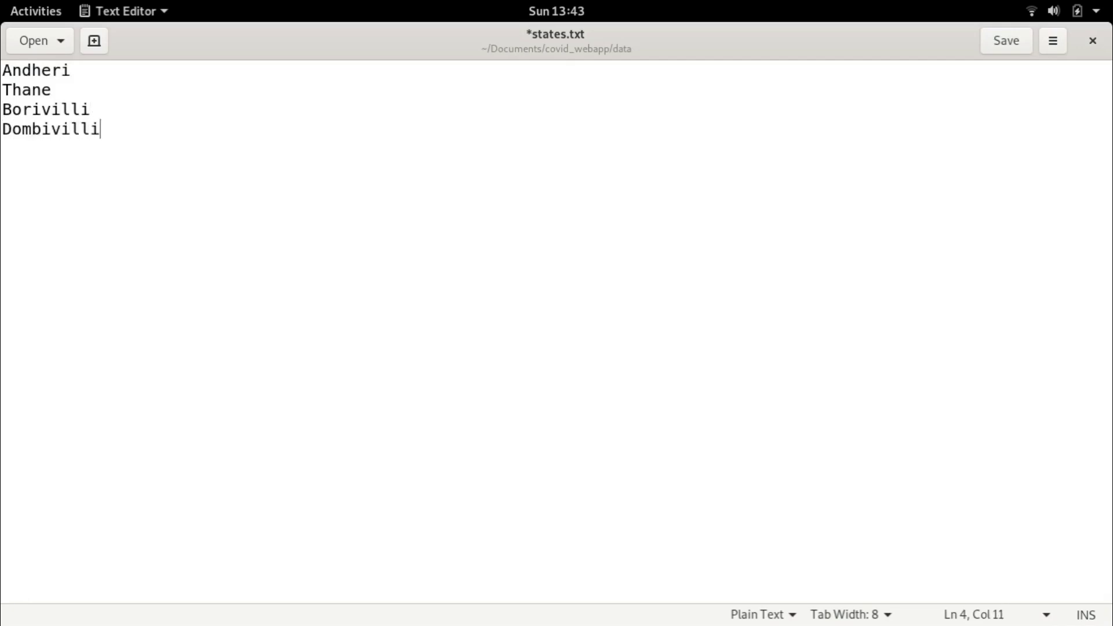
key("Return")
type("Ka")
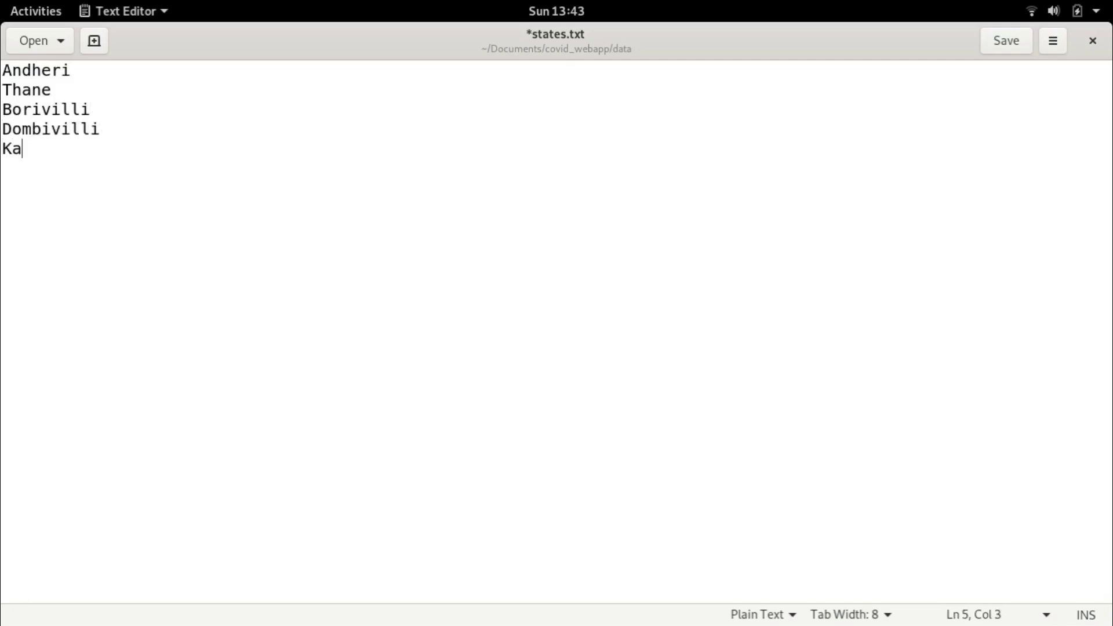
type("lyan")
key("Return")
Add Vakola as the sixth line, fixing the typo, and save states.txt
type("Vakpl")
key("BackSpace")
key("BackSpace")
key("BackSpace")
type("p")
key("BackSpace")
type("kal")
key("BackSpace")
key("BackSpace")
type("ola")
key("Return")
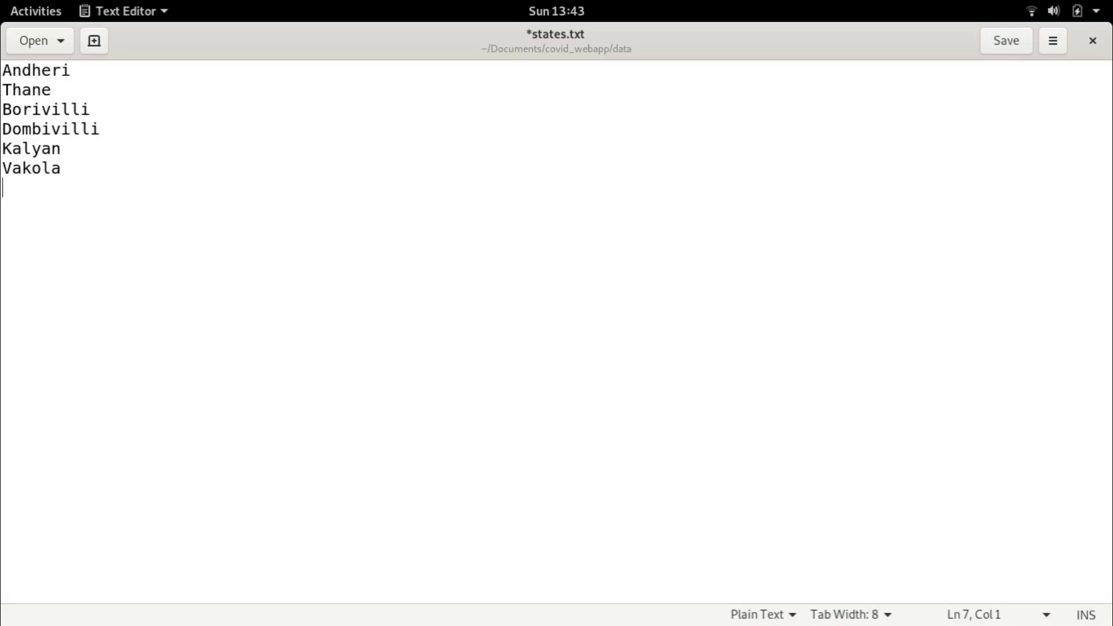
key("ctrl+s")
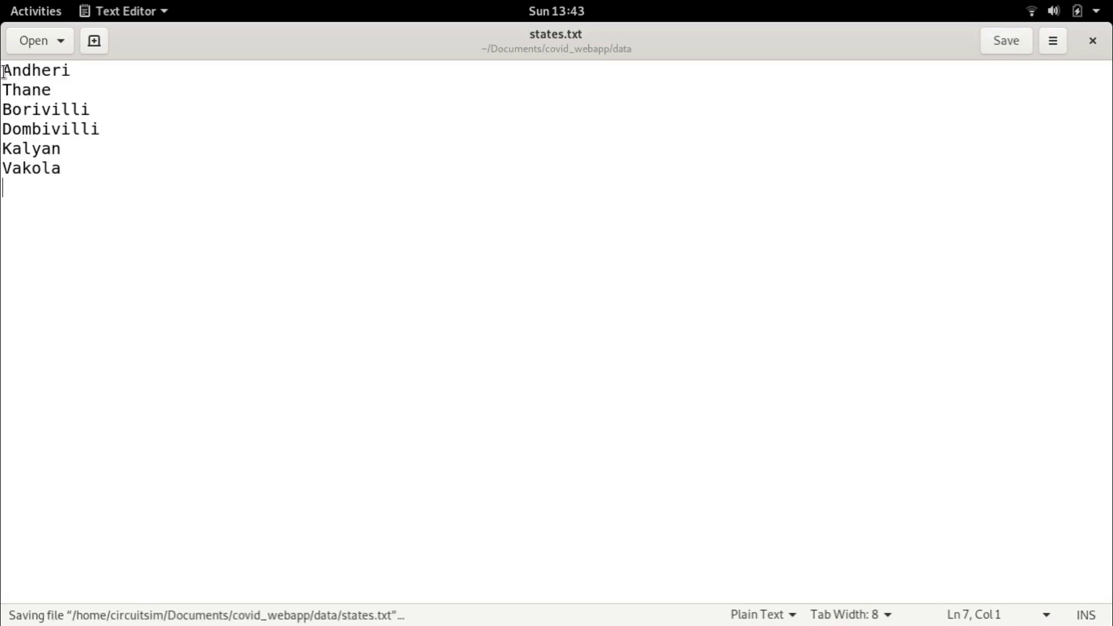
Highlight the six locality names to review the saved list
left_click_drag(4, 72, 63, 149)
left_click(80, 172)
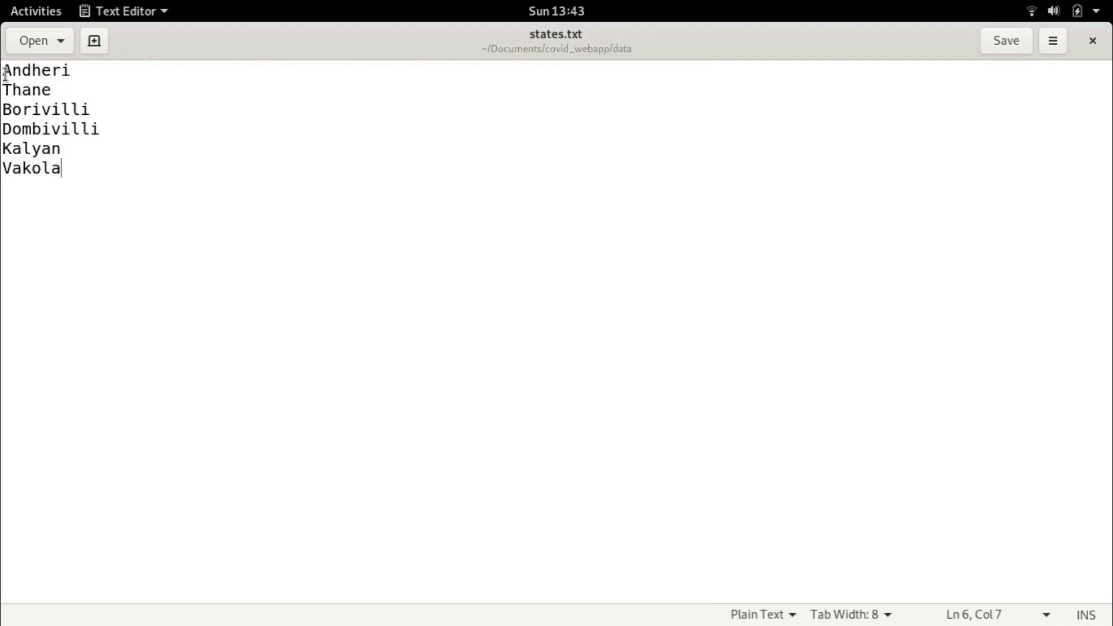
left_click_drag(5, 72, 88, 171)
left_click(88, 171)
key("alt+Tab")
key("alt+Tab")
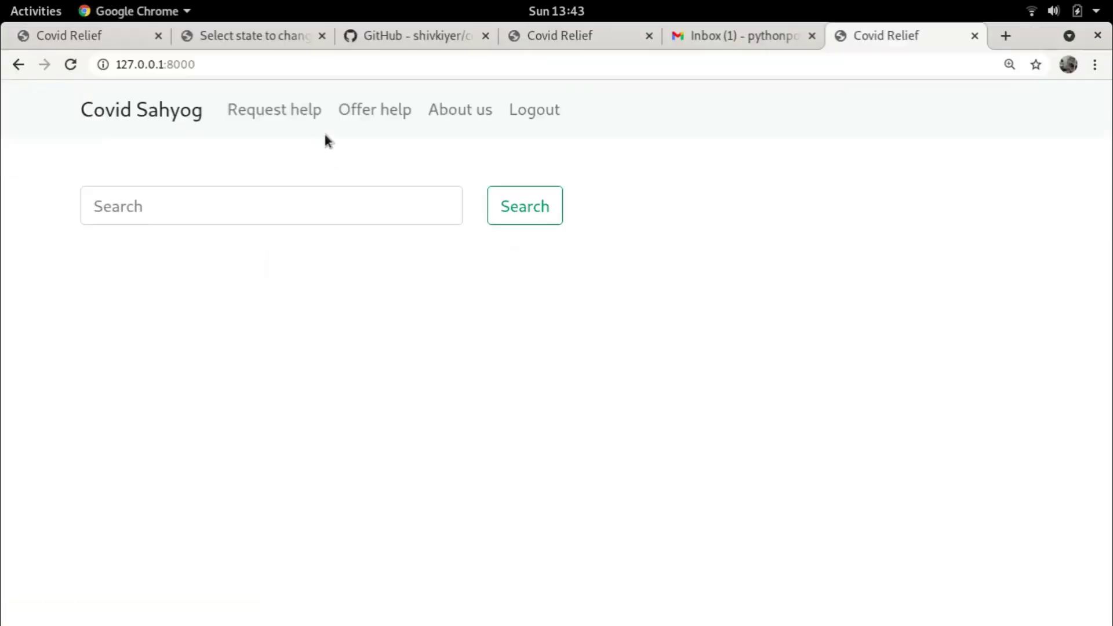
Load 127.0.0.1:8000/populate-db to repopulate the areas from states.txt
left_click(162, 112)
left_click(276, 56)
left_click(277, 56)
type("/")
key("BackSpace")
type("/pop")
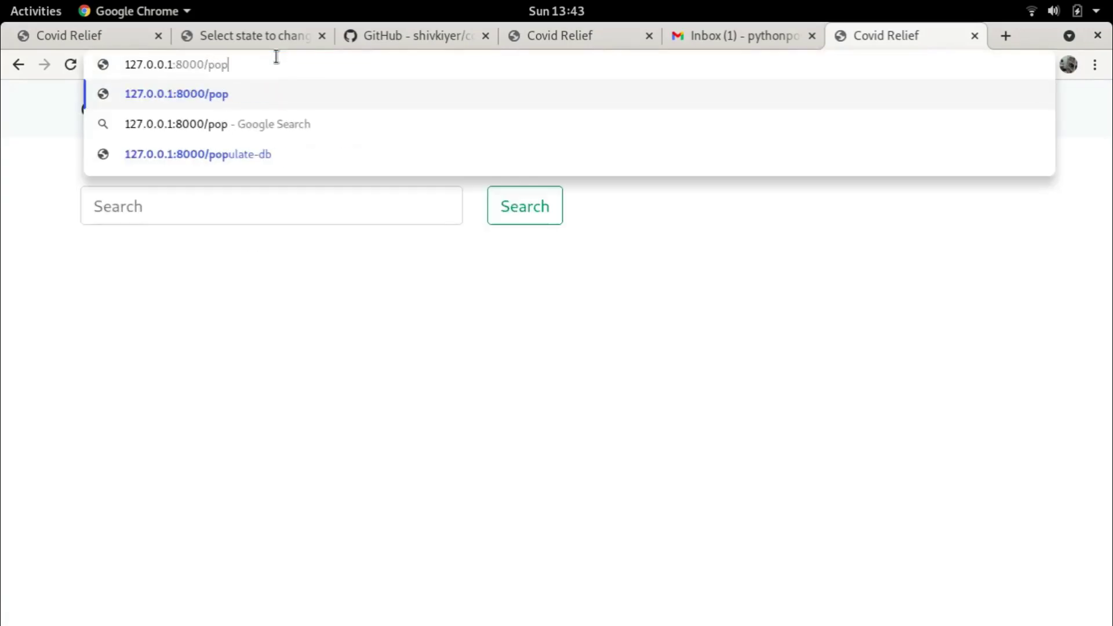
type("ulate-db")
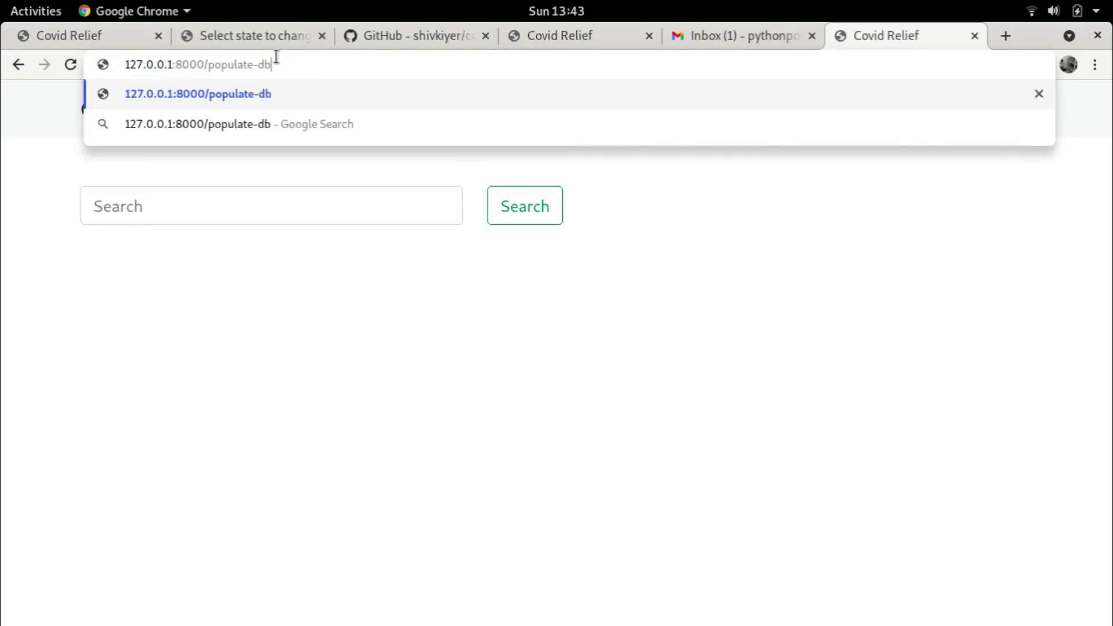
key("Return")
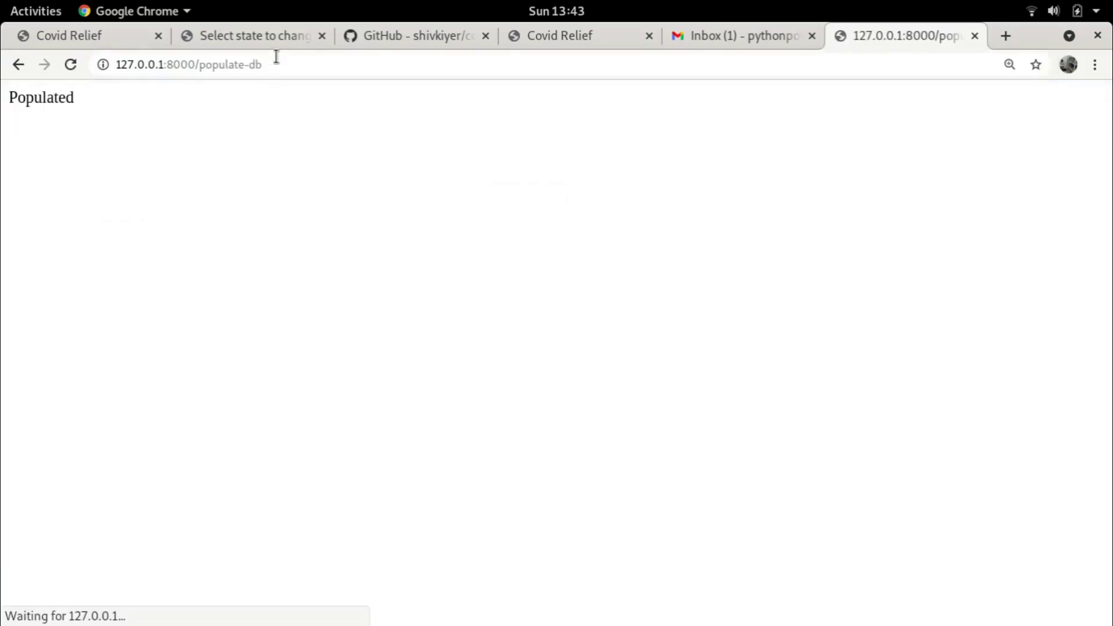
Return to the site root 127.0.0.1:8000/ to see the six new areas
left_click(298, 64)
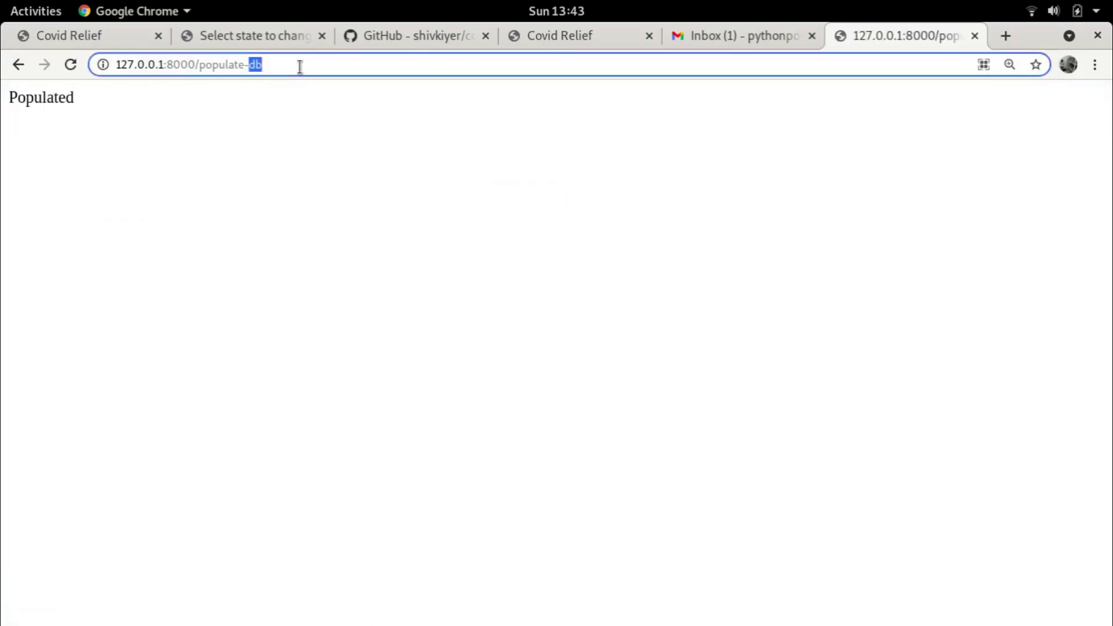
left_click(305, 64)
key("BackSpace")
key("BackSpace")
key("BackSpace")
key("BackSpace")
key("BackSpace")
key("BackSpace")
key("BackSpace")
key("BackSpace")
key("BackSpace")
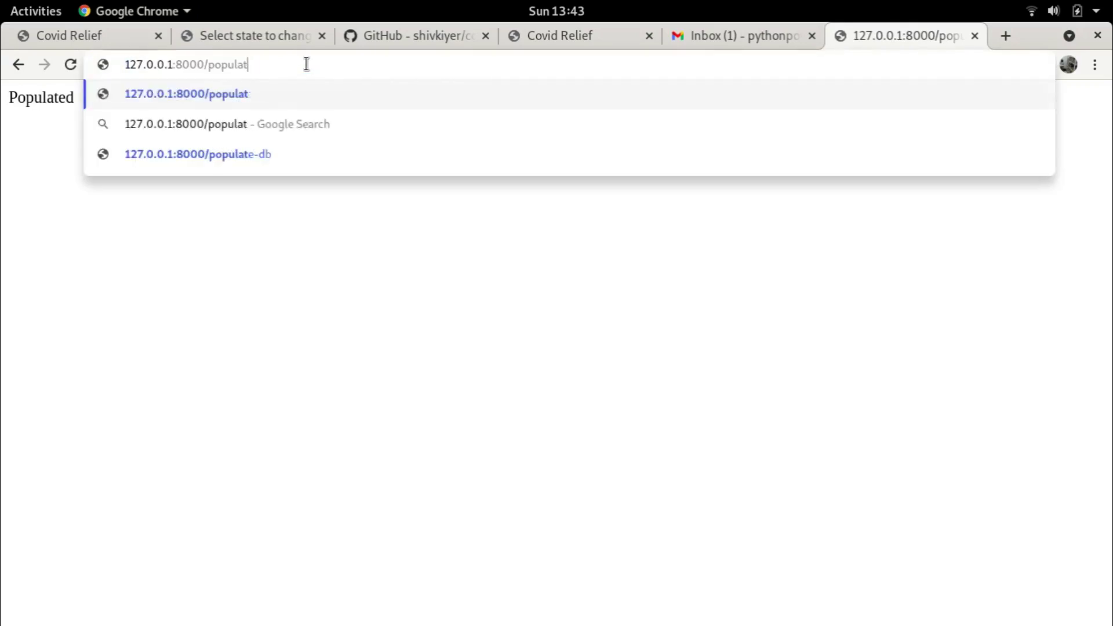
key("BackSpace")
key("BackSpace")
key("Return")
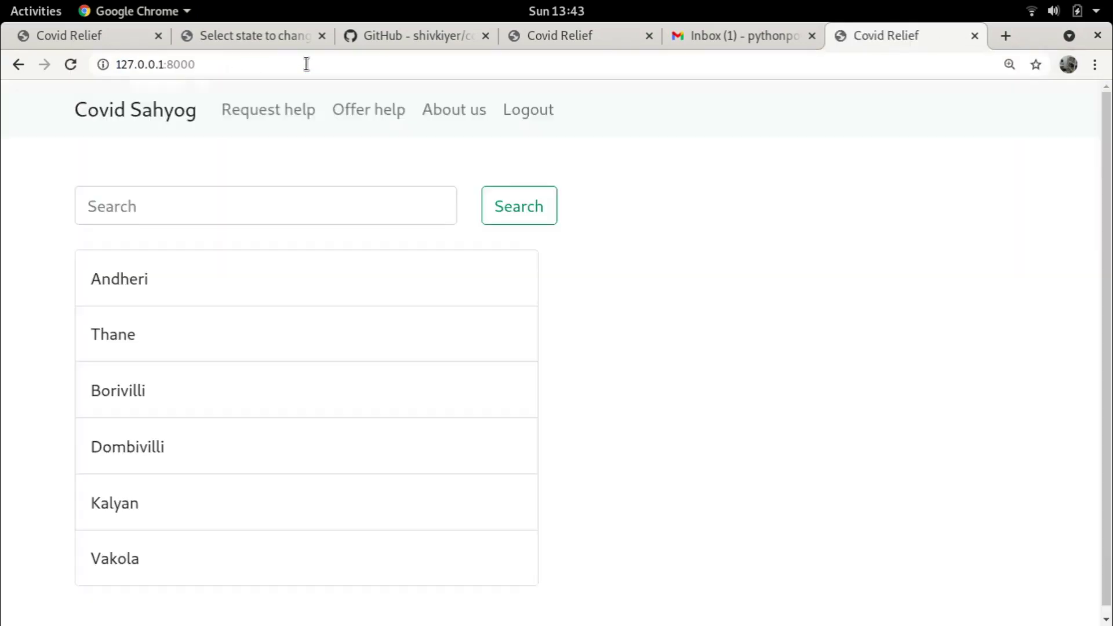
Visit the Andheri area and Offer help pages, then log out from the home list
scroll(330, 322, "down", 1)
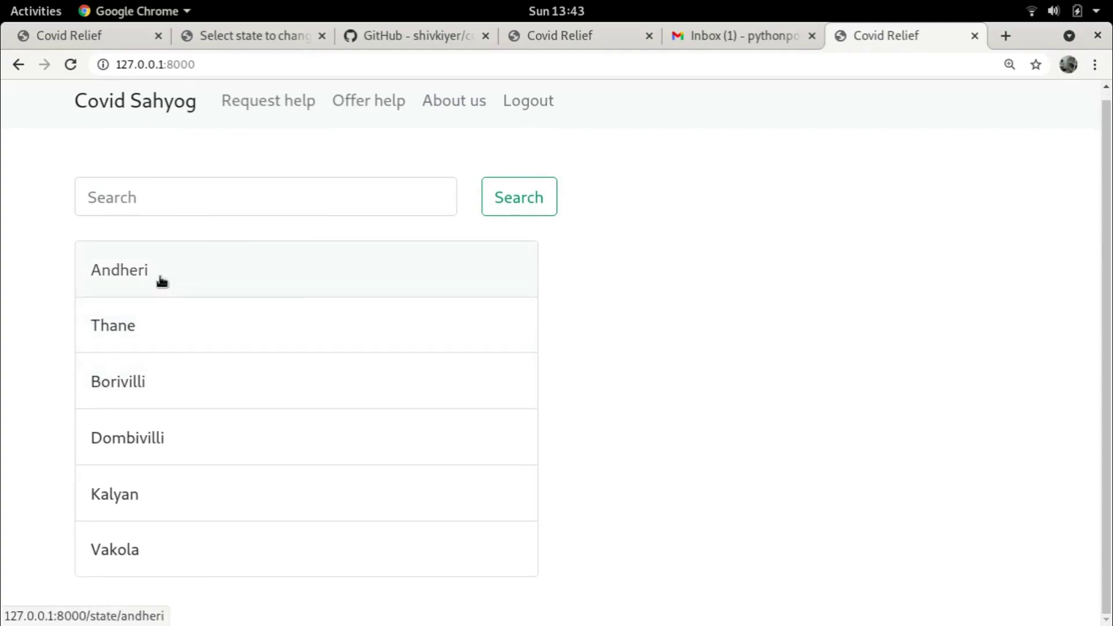
left_click(162, 281)
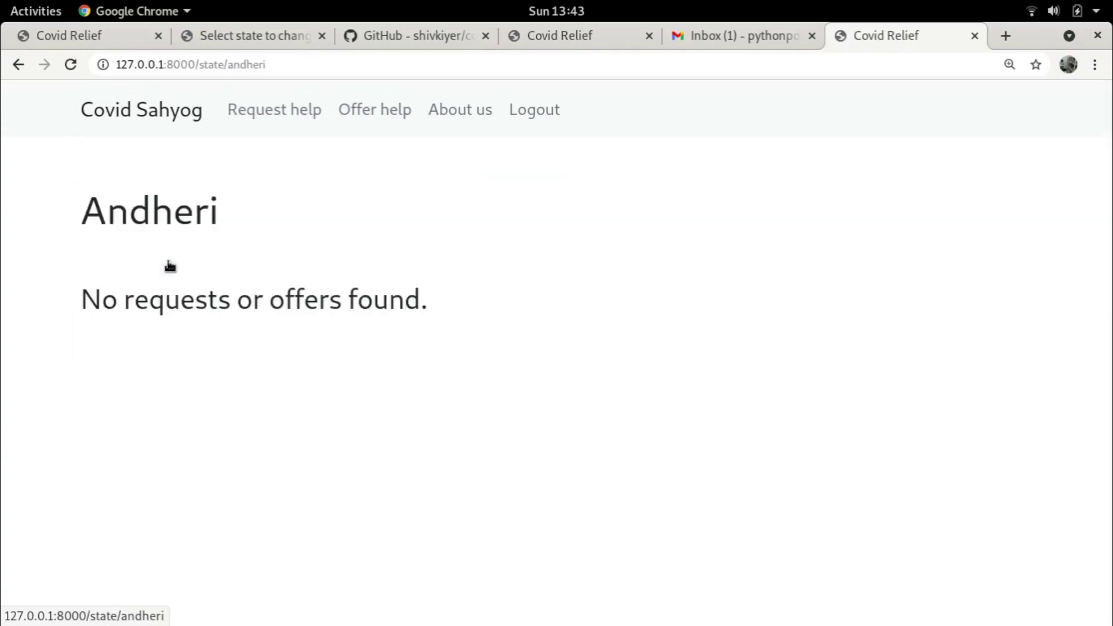
left_click(164, 111)
left_click(364, 109)
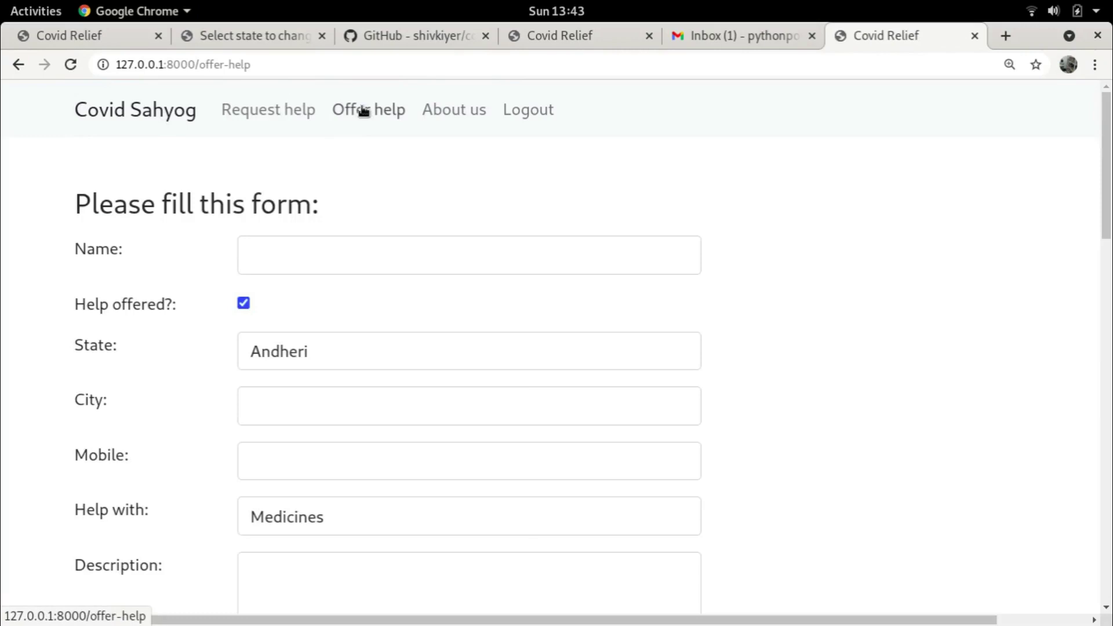
left_click(122, 111)
left_click(525, 110)
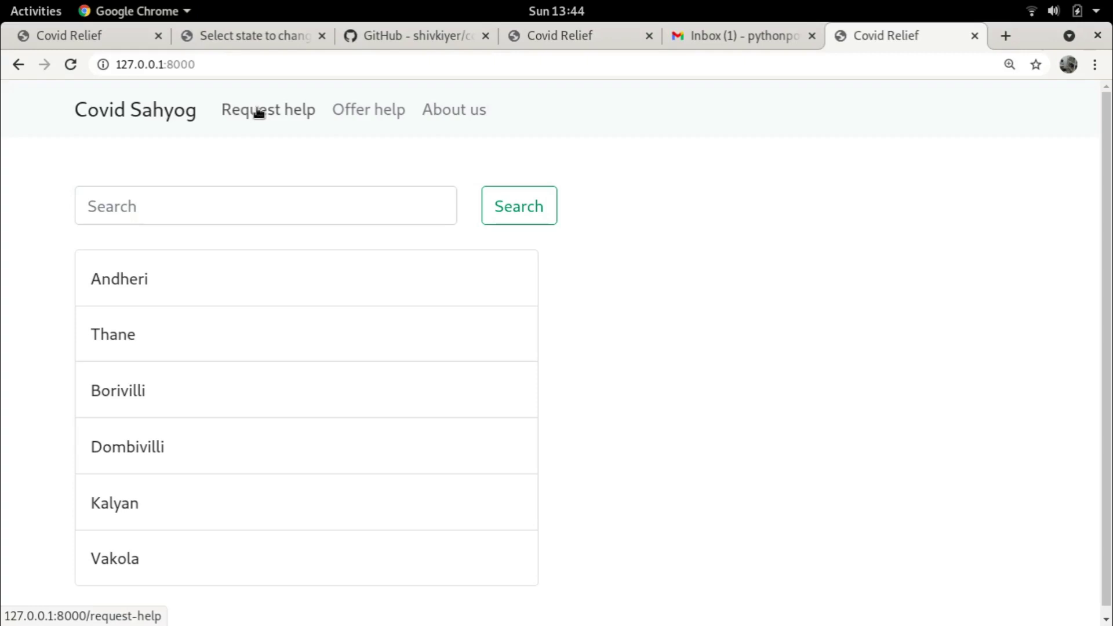
Enter name 'Test user 2', state Borivilli and city 'Near LIC colony' in the offer-help form
left_click(386, 110)
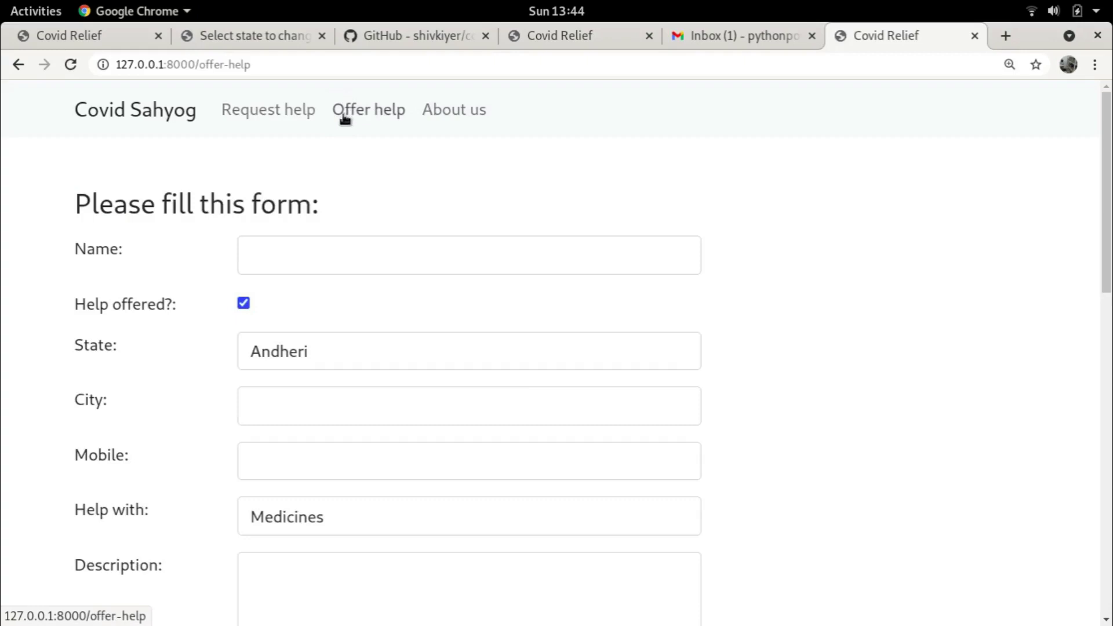
scroll(482, 204, "down", 1)
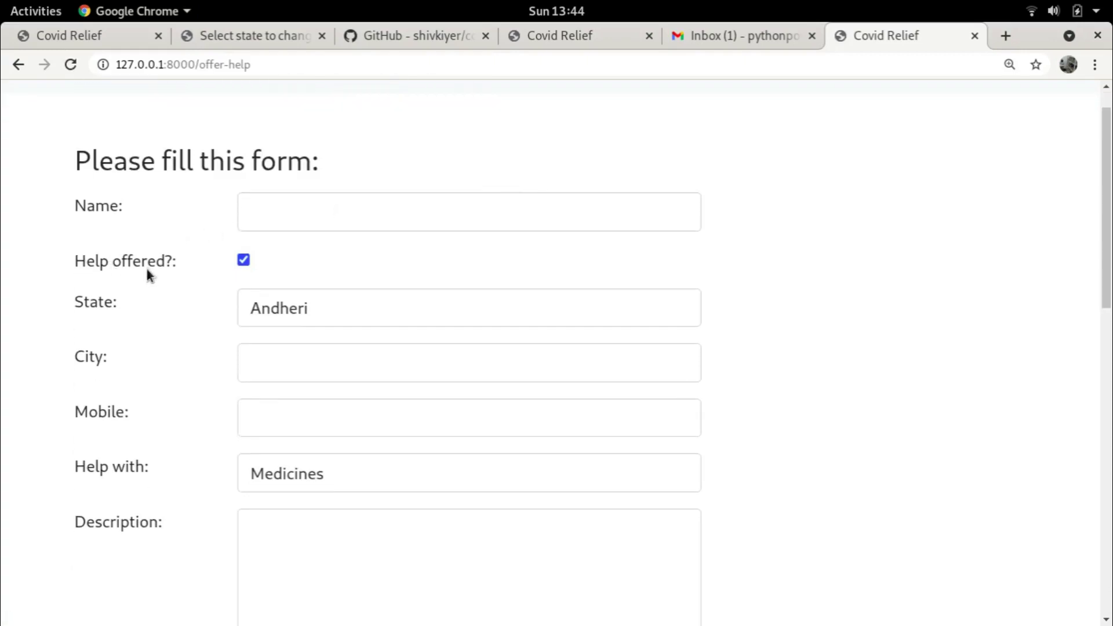
left_click(275, 227)
type("Test user 2")
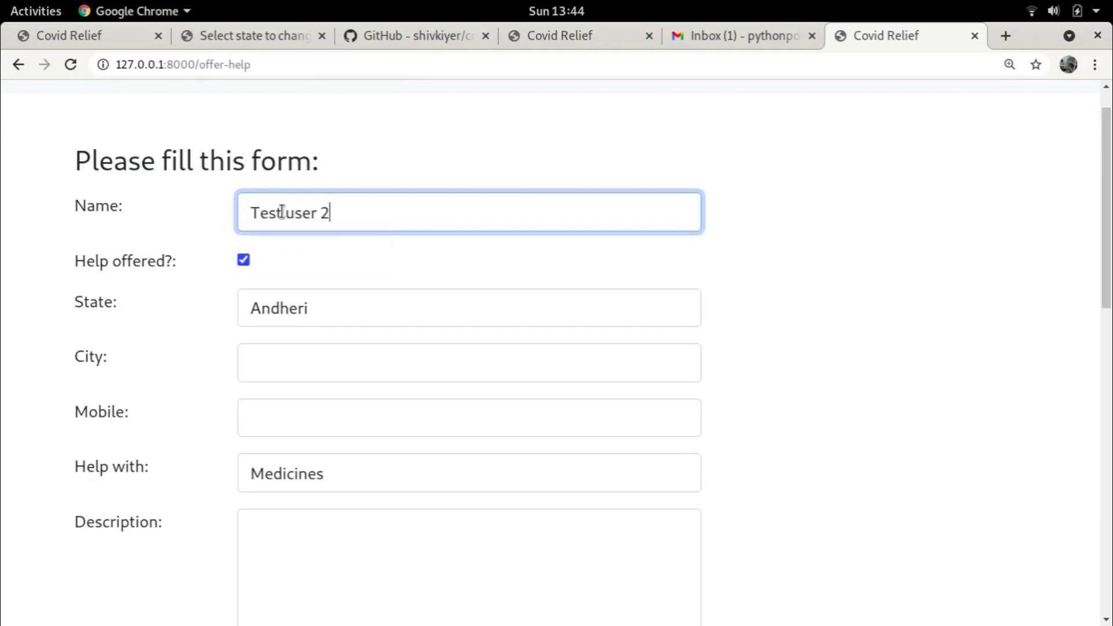
left_click(327, 311)
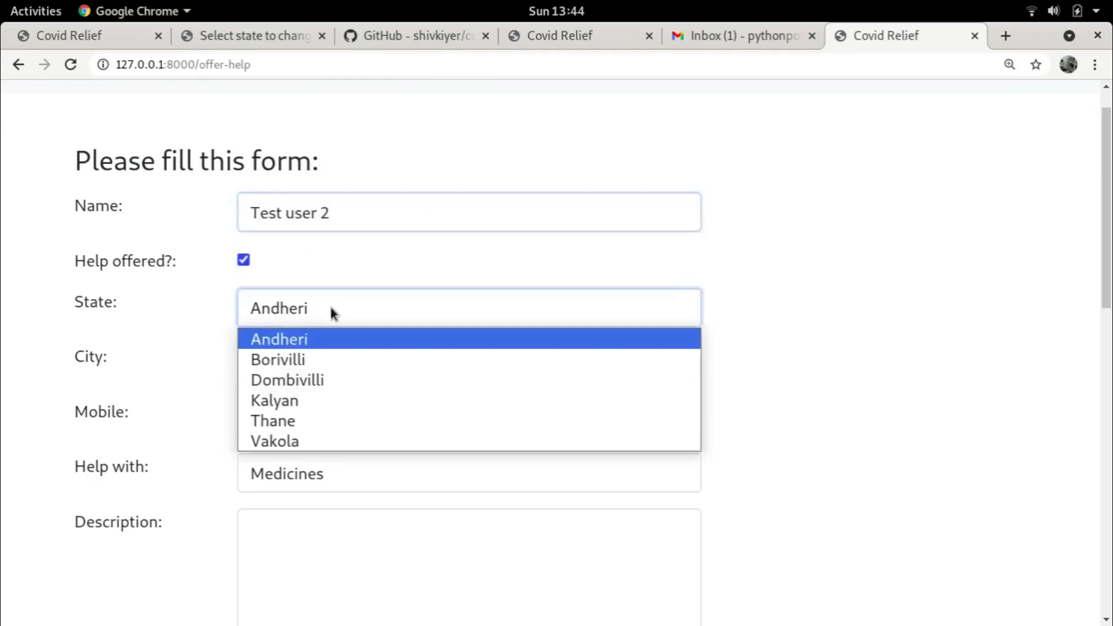
left_click(304, 359)
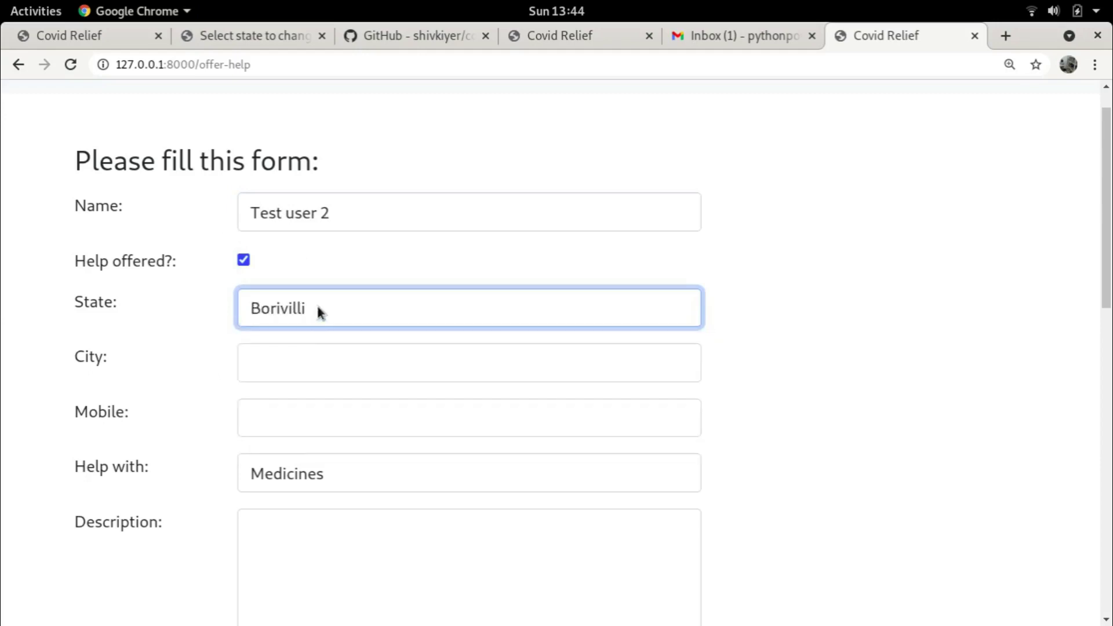
left_click(306, 365)
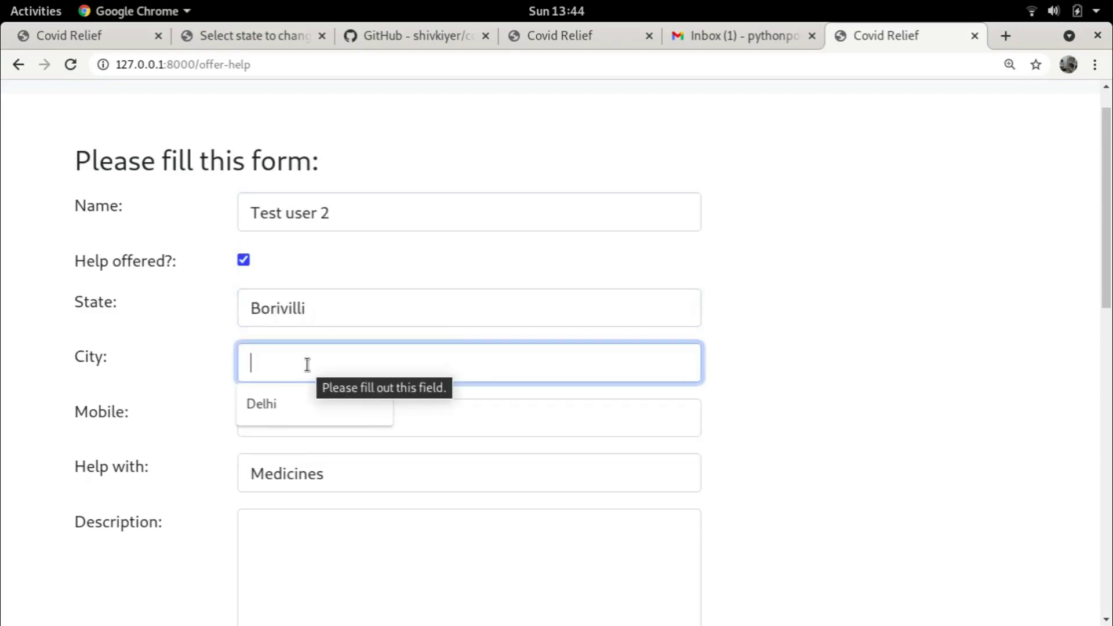
type("Near")
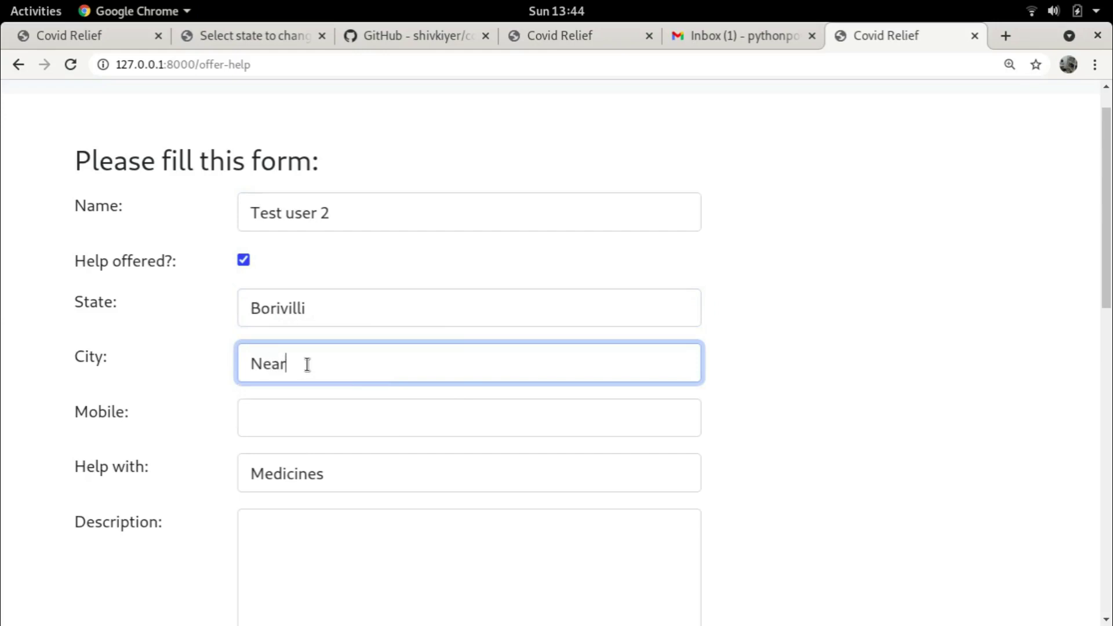
type(" LIC colony")
Fill the mobile number from the suggestion, choose Food, and describe 'Veg food available.'
scroll(335, 343, "down", 2)
left_click(289, 333)
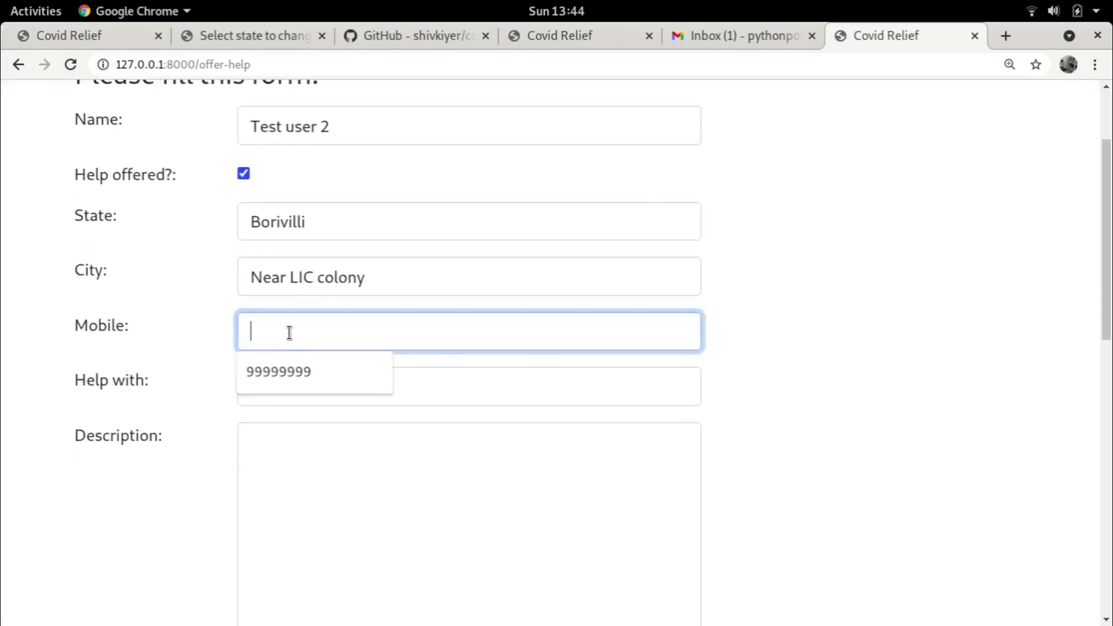
left_click(274, 369)
left_click(298, 385)
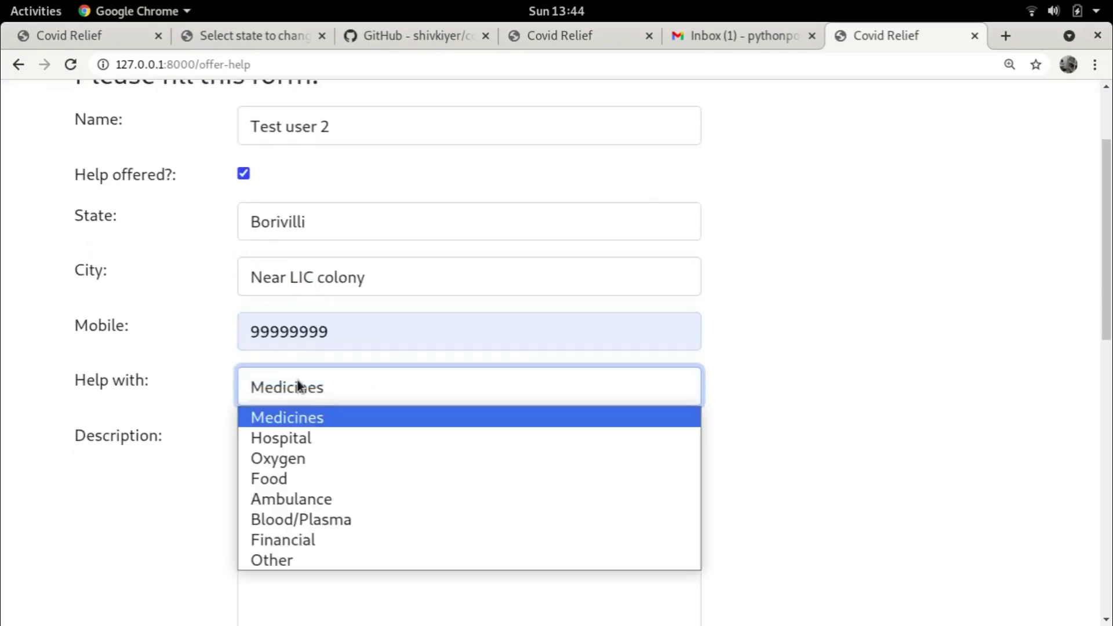
left_click(286, 477)
left_click(337, 478)
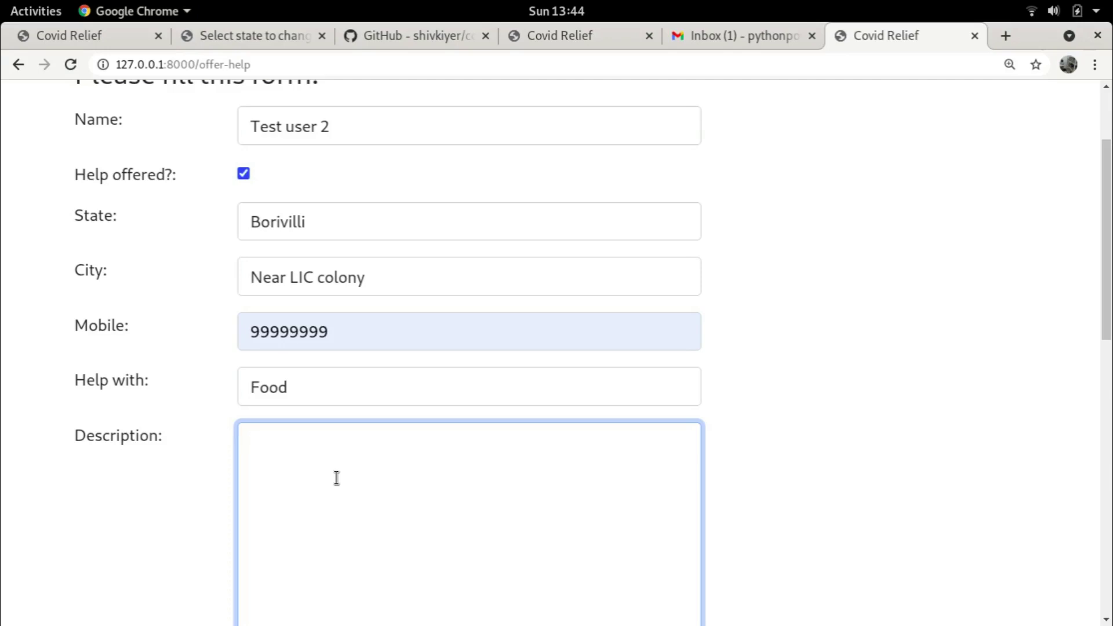
scroll(562, 453, "down", 3)
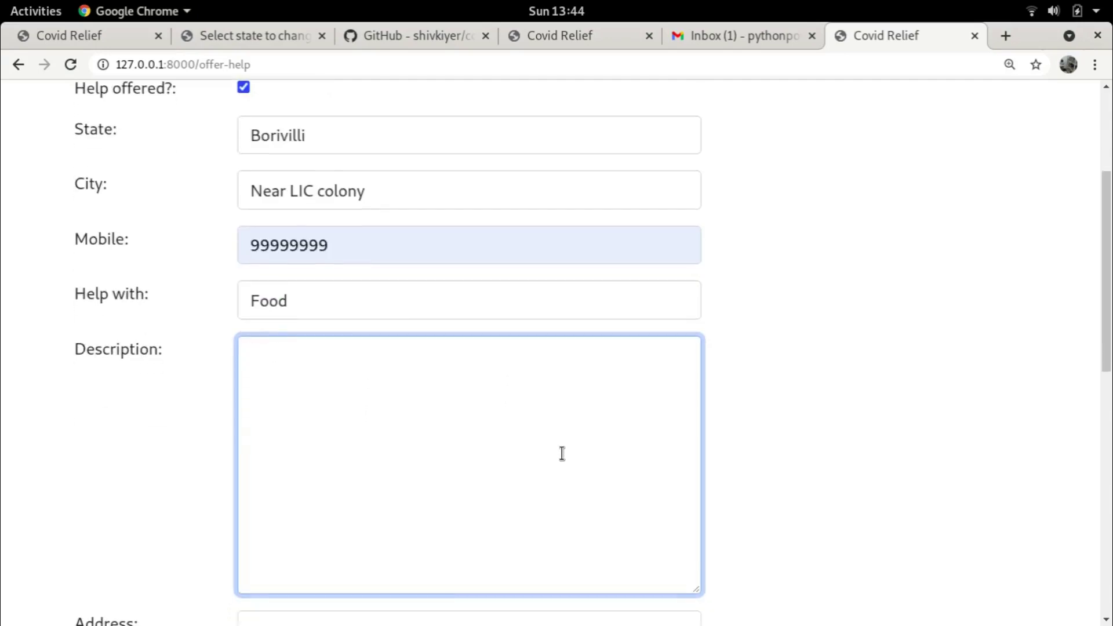
type("Veg food available.")
key("Return")
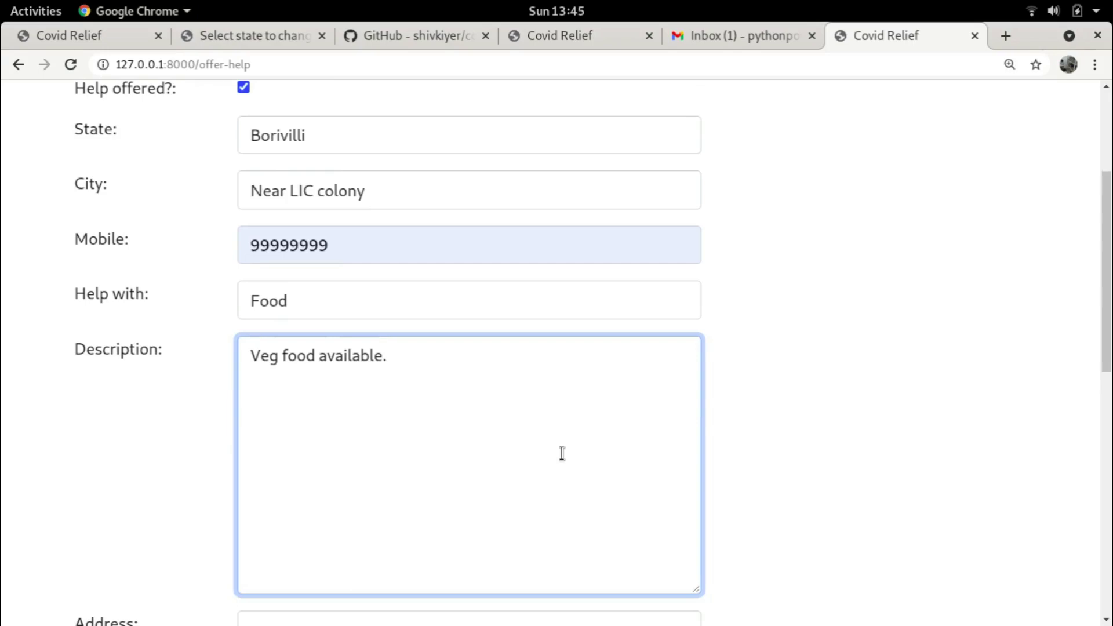
type("dfsgdfg")
key("Return")
type("dfgdfg")
key("Return")
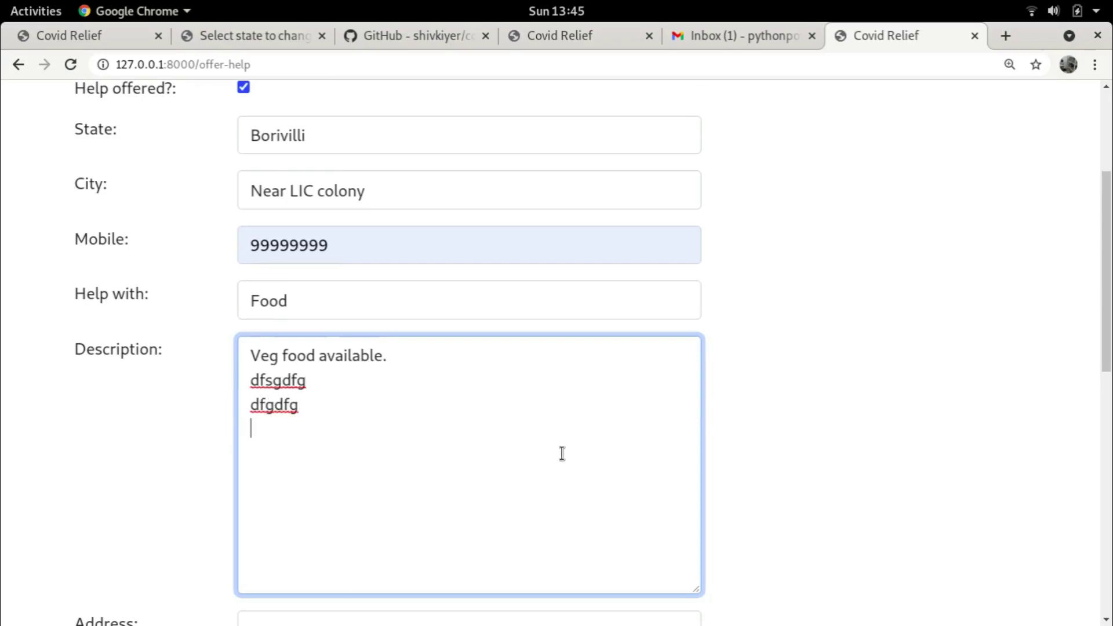
scroll(561, 453, "down", 5)
Enter the address 'Anywhere in Borivilli.' with 'Or Kandivilli' on a second line, plus filler text
left_click(384, 426)
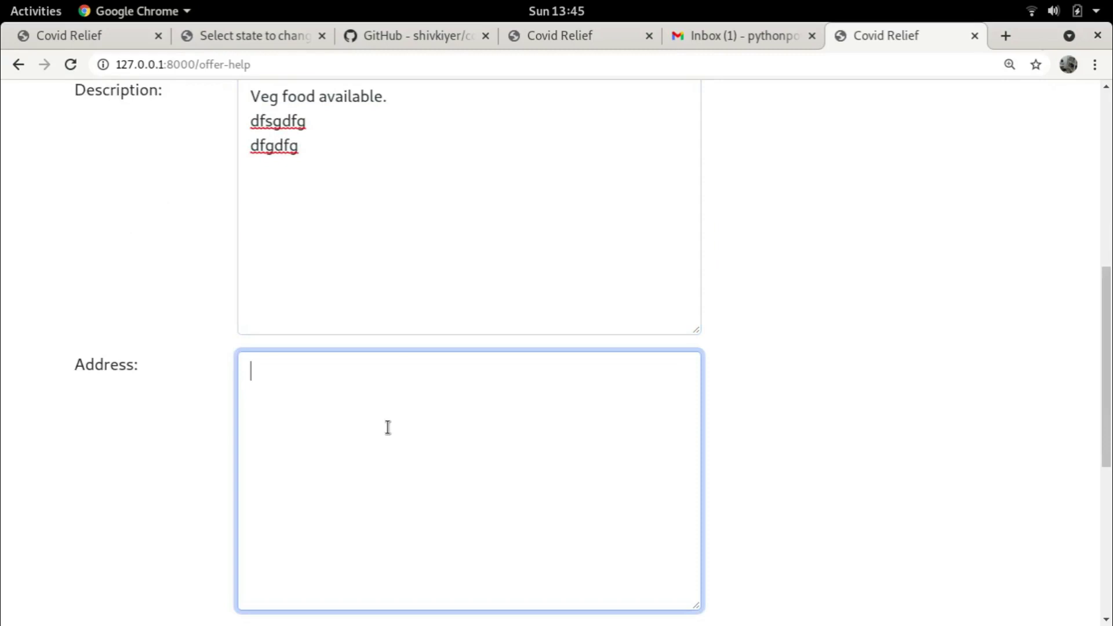
type("Anywhere")
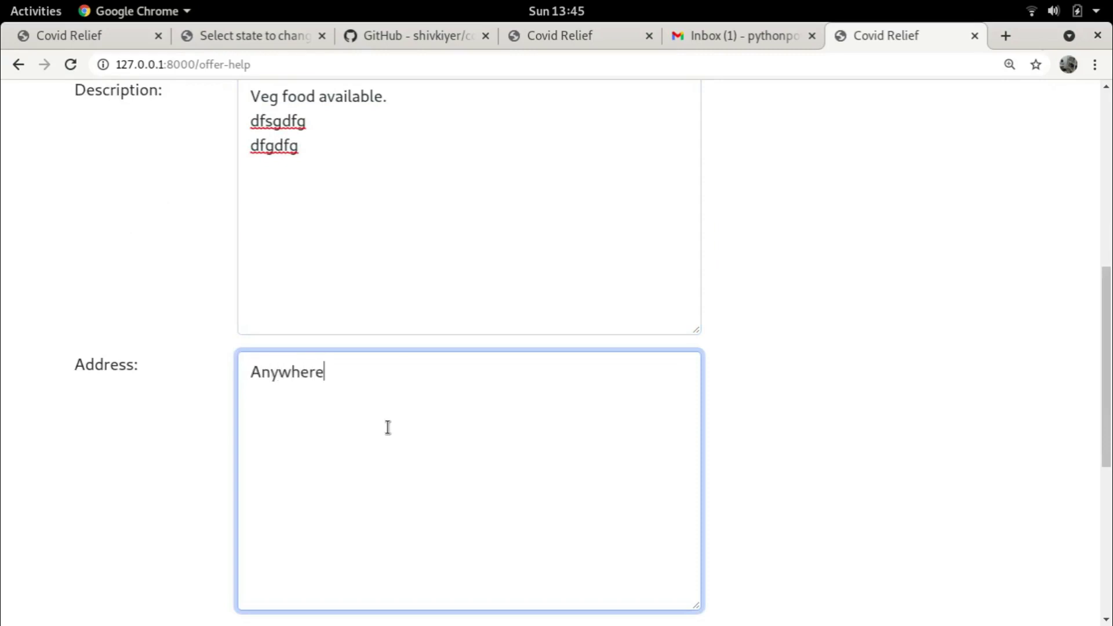
type(" in Borivilli.")
key("Return")
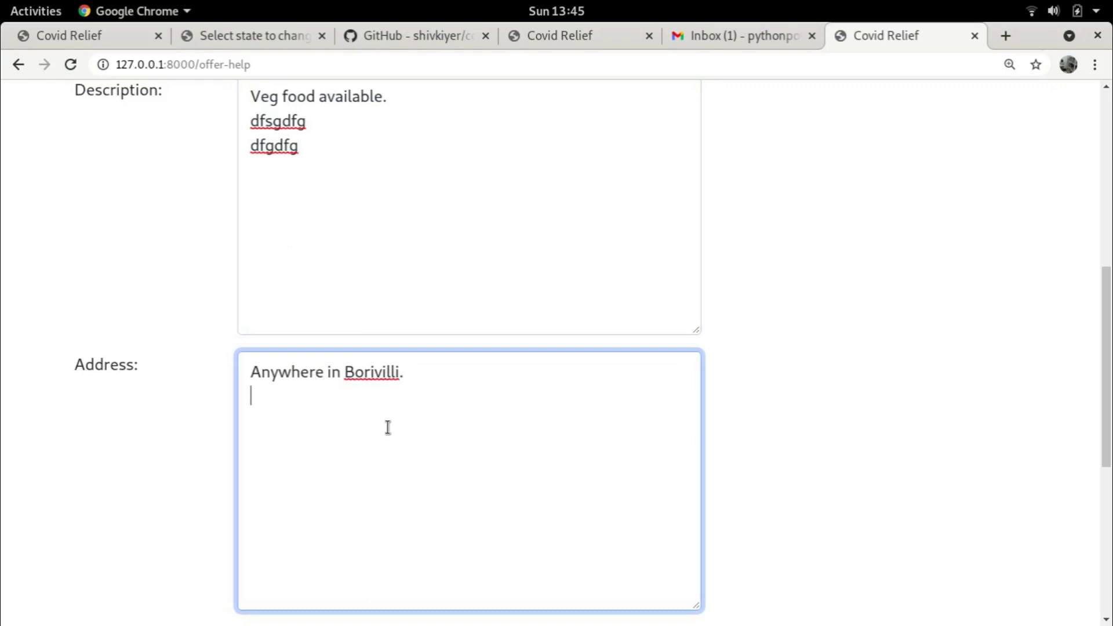
type("Or Kandivilli")
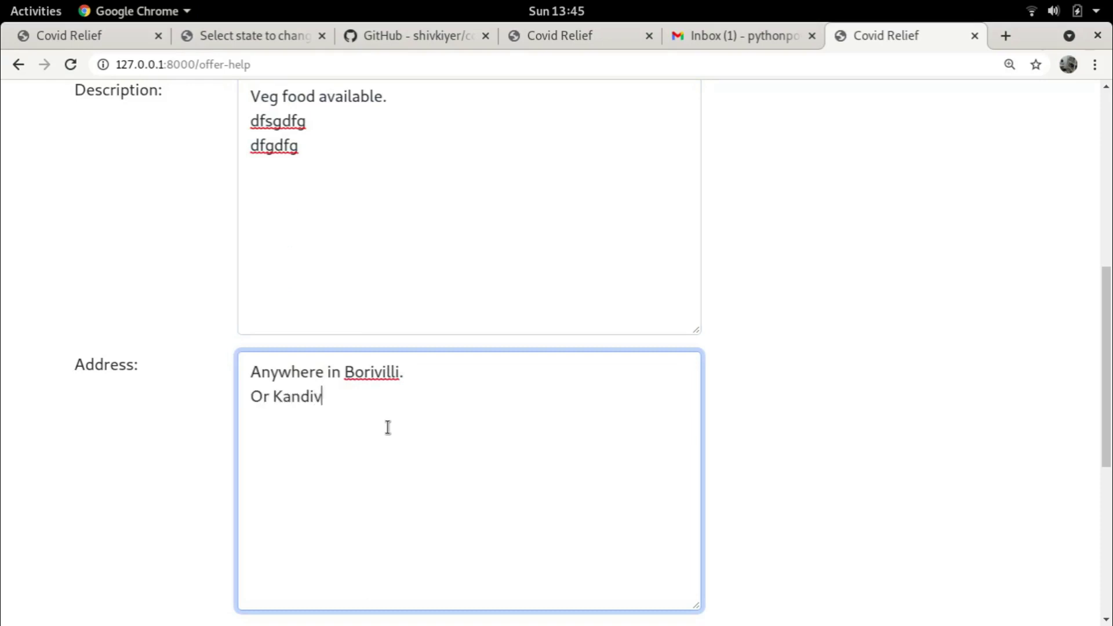
type("dsfsdf")
key("Return")
type("dgg")
key("Return")
scroll(388, 428, "down", 6)
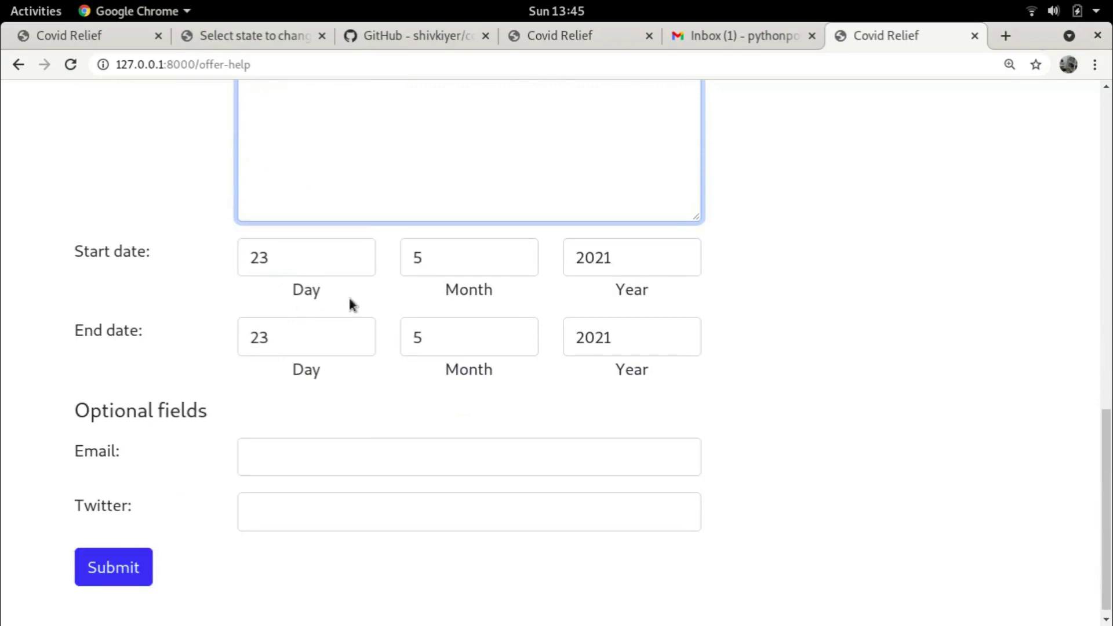
Set the Borivilli food offer's end date to day 7, month 6 (7 June 2021)
left_click(333, 330)
scroll(348, 307, "down", 1)
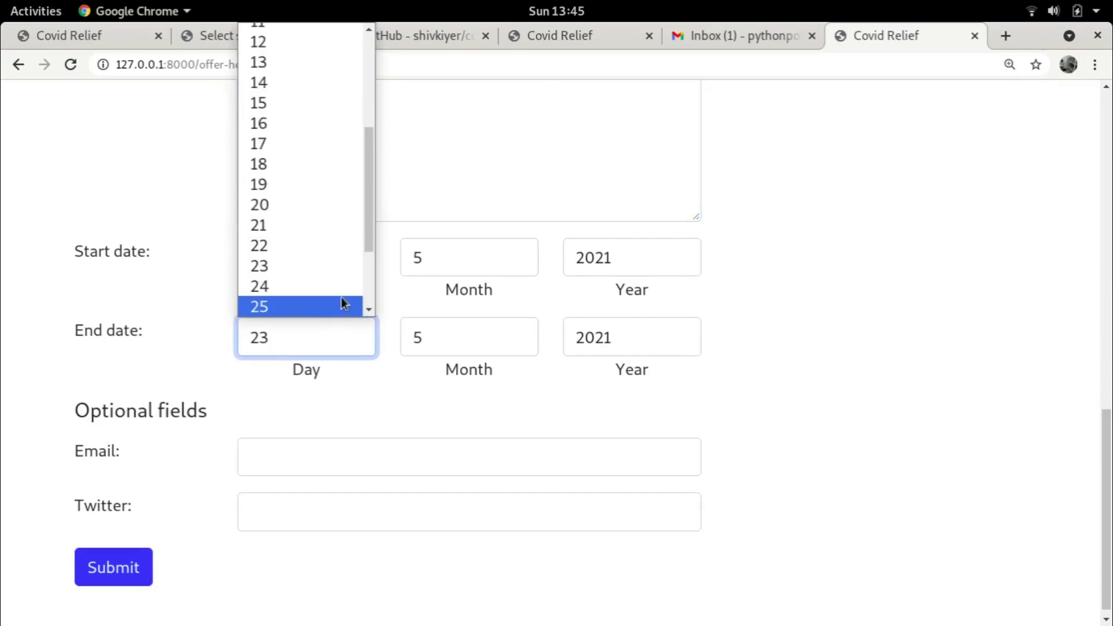
left_click(447, 404)
left_click(477, 343)
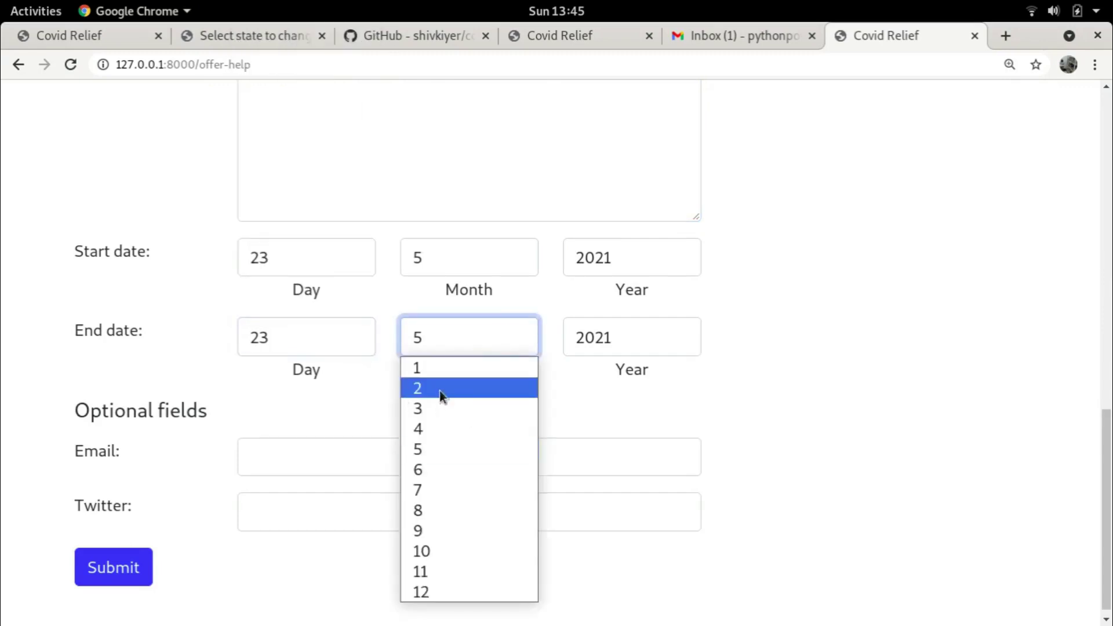
left_click(431, 370)
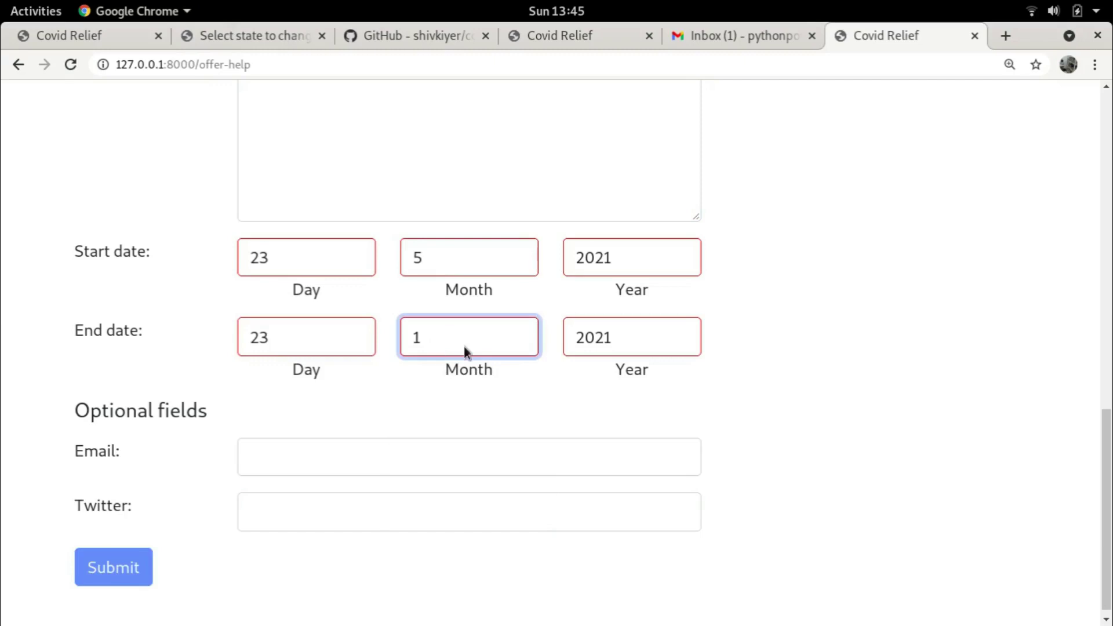
left_click(430, 398)
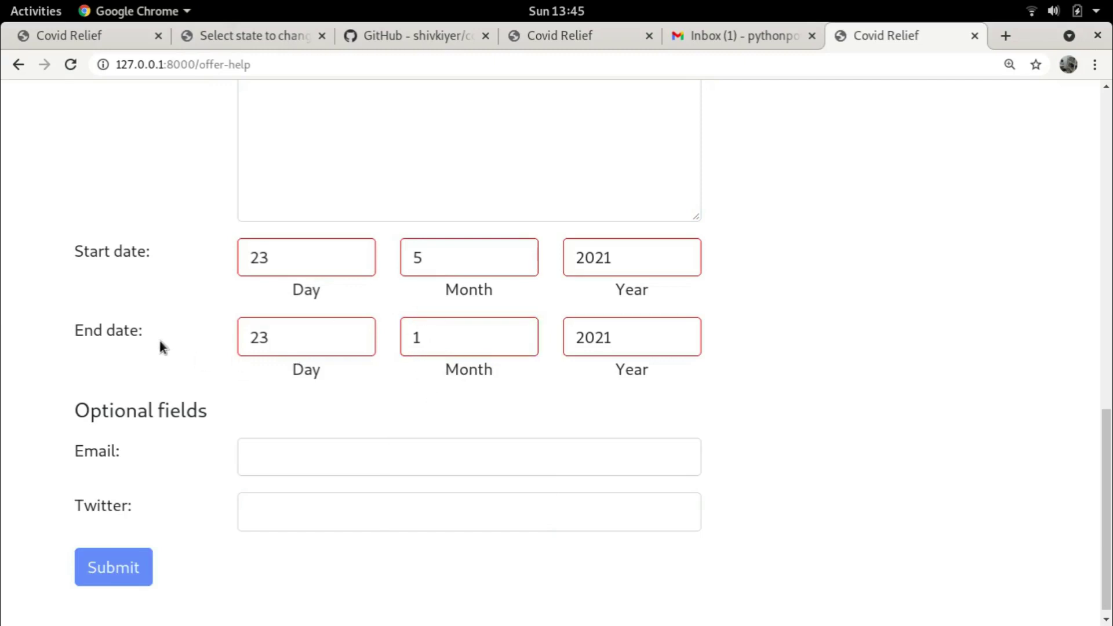
left_click(497, 341)
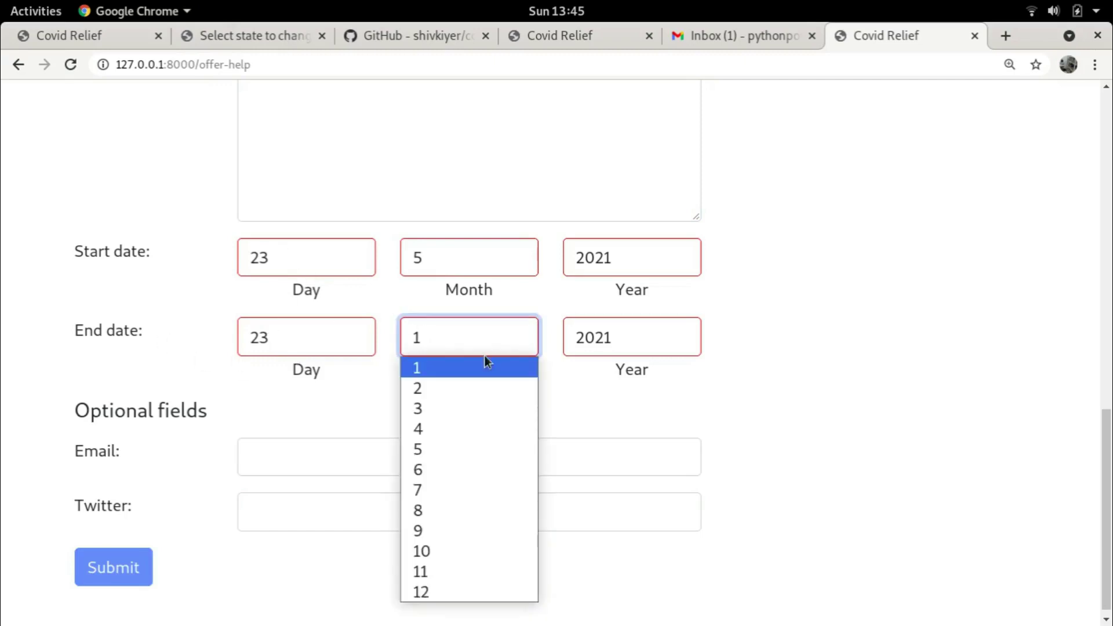
left_click(434, 472)
left_click(287, 340)
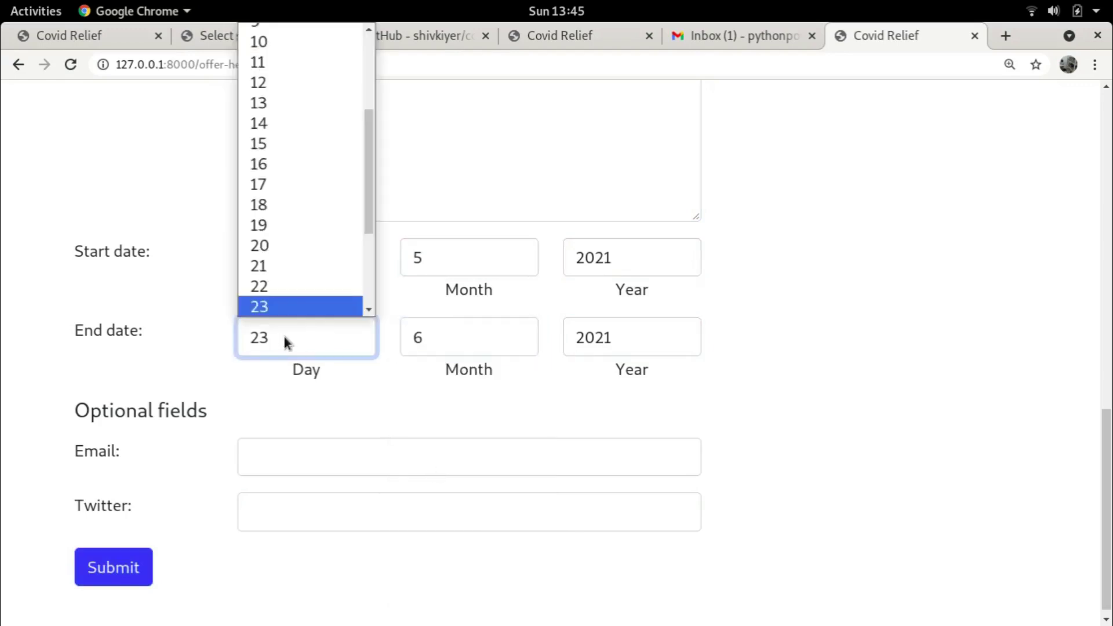
scroll(277, 312, "down", 1)
scroll(267, 200, "up", 2)
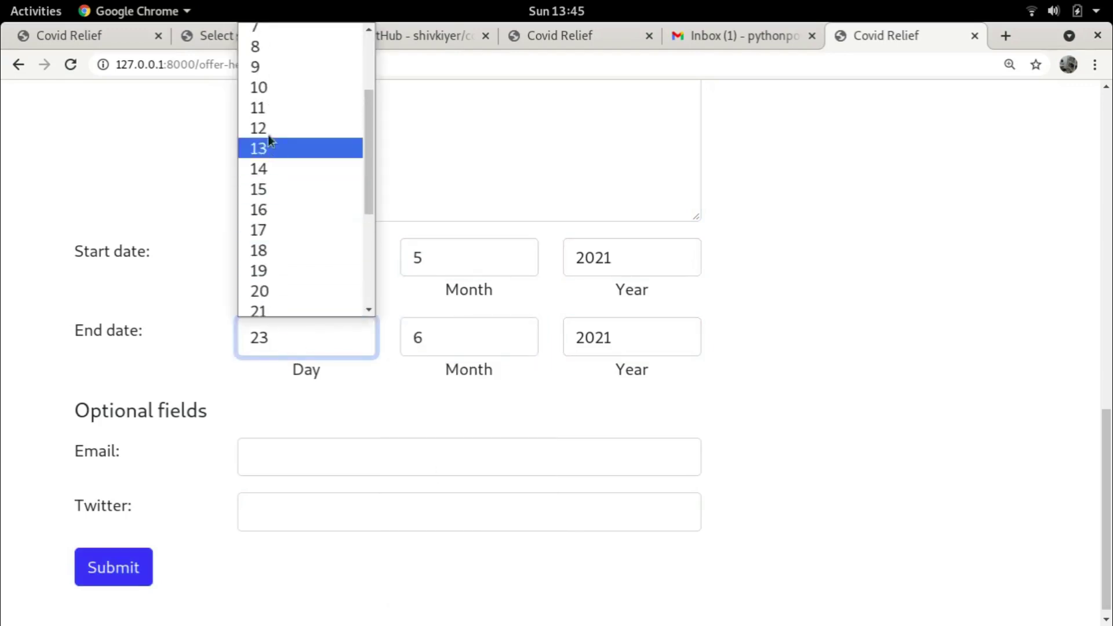
scroll(266, 128, "up", 2)
left_click(262, 110)
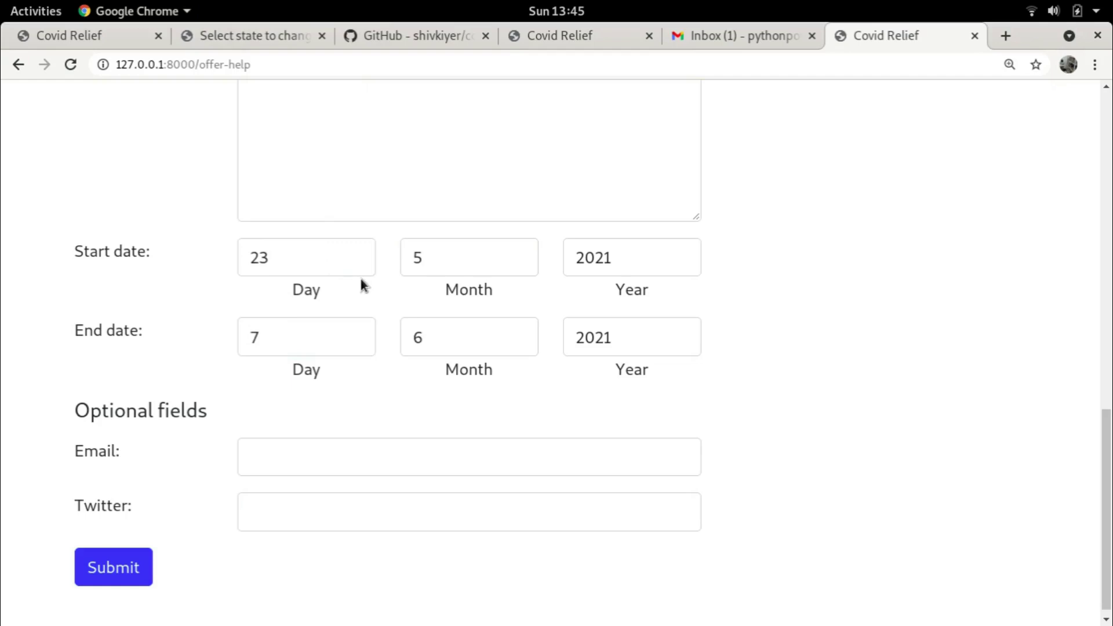
Autofill the contact email and Twitter handle, submit the offer, and open its Gmail notification
left_click(274, 455)
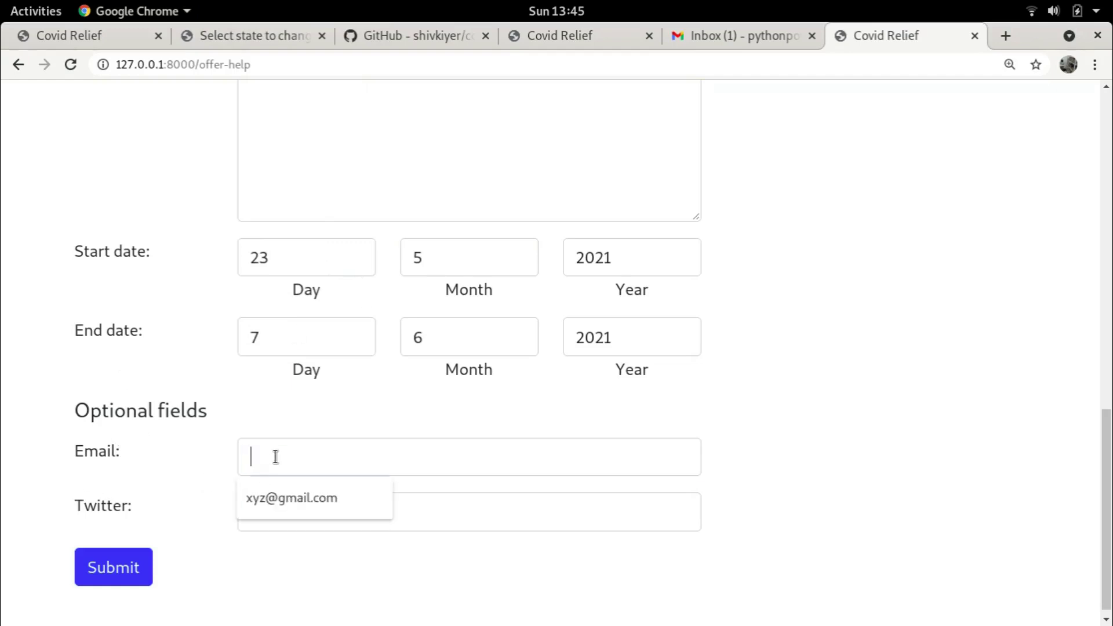
left_click(282, 500)
left_click(279, 512)
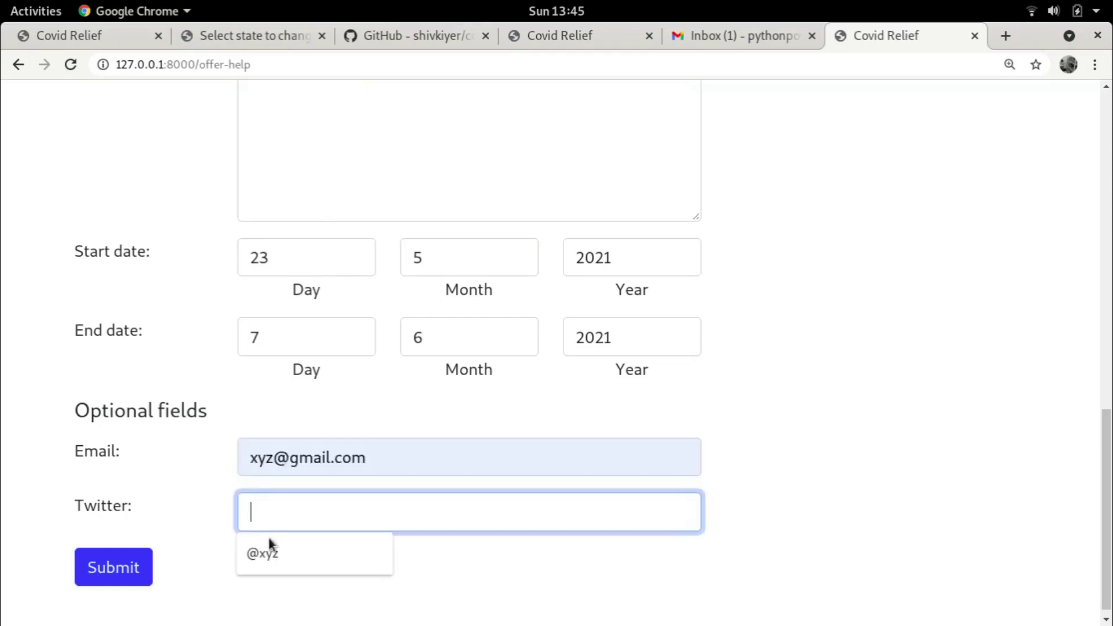
left_click(267, 554)
left_click(266, 579)
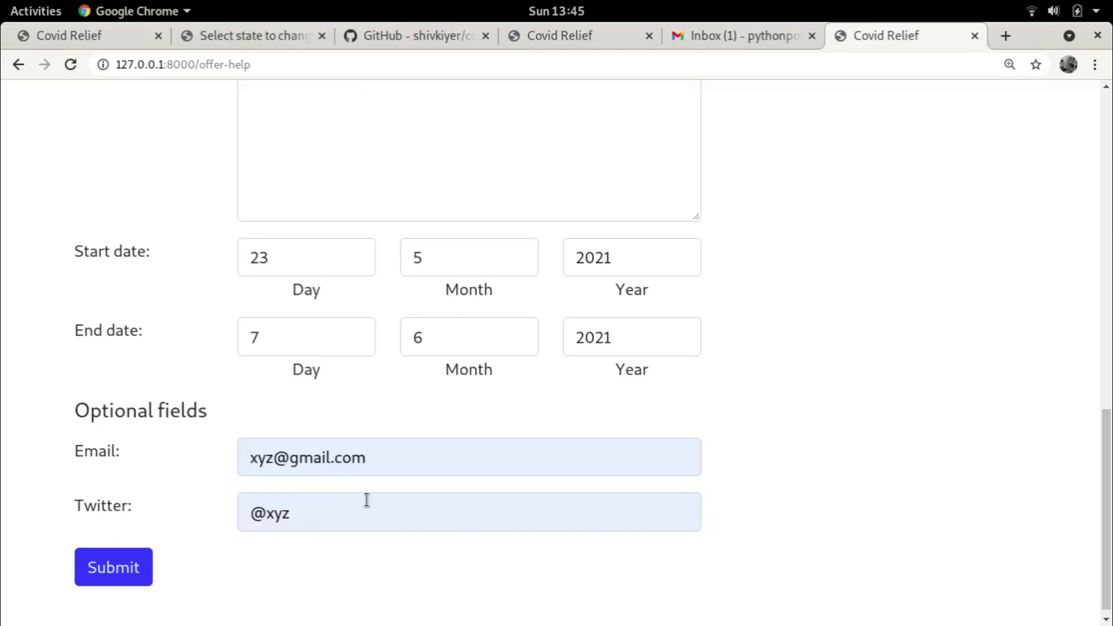
scroll(879, 390, "up", 10)
scroll(882, 375, "up", 4)
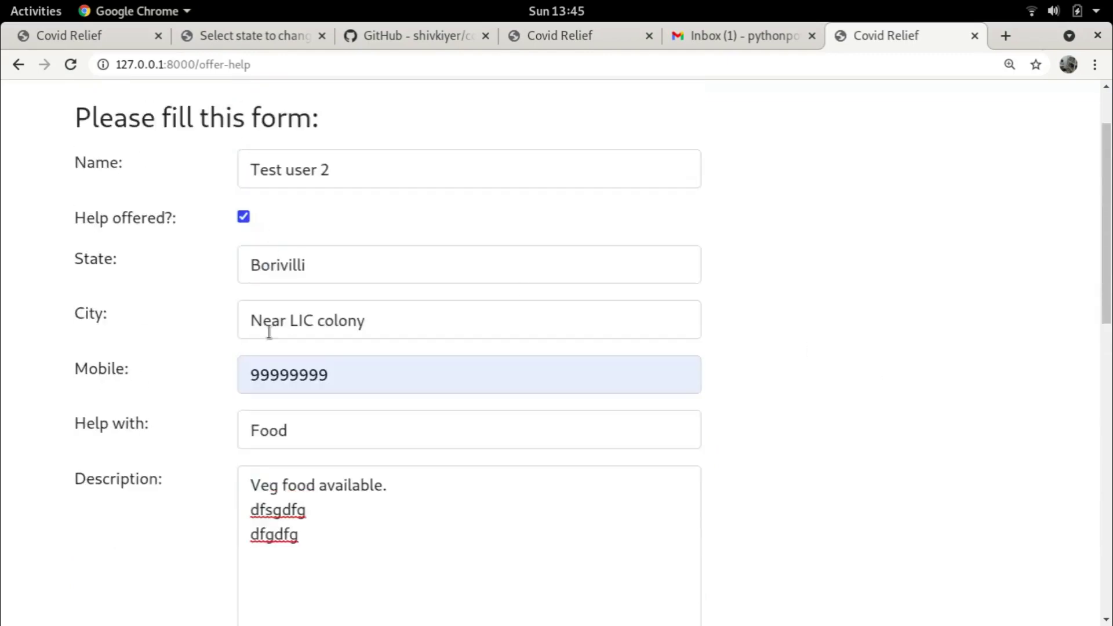
scroll(707, 352, "down", 14)
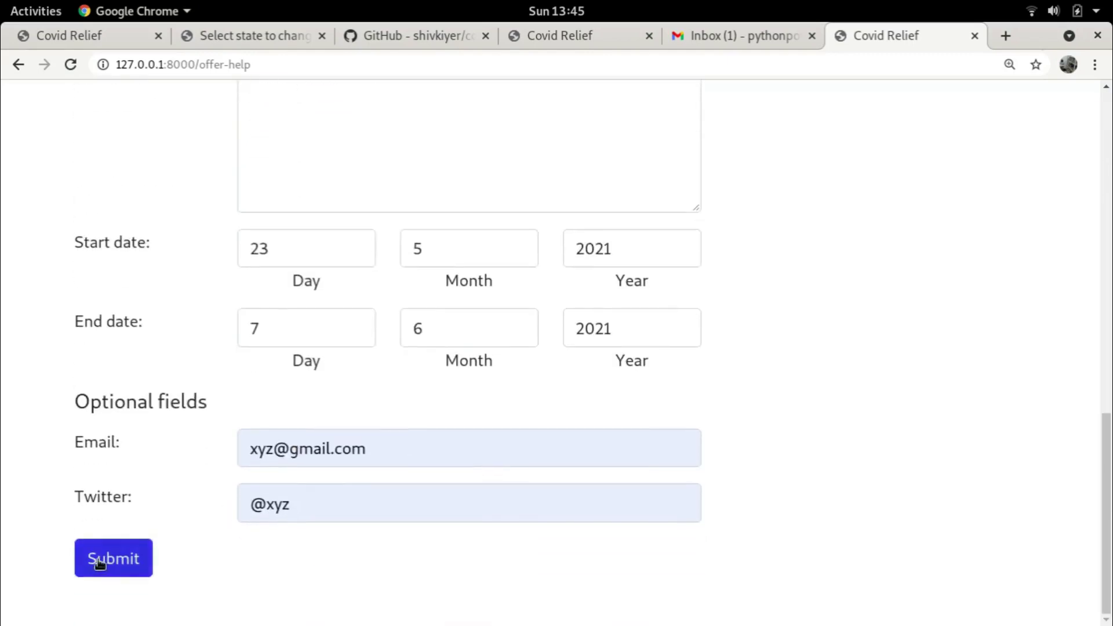
left_click(98, 559)
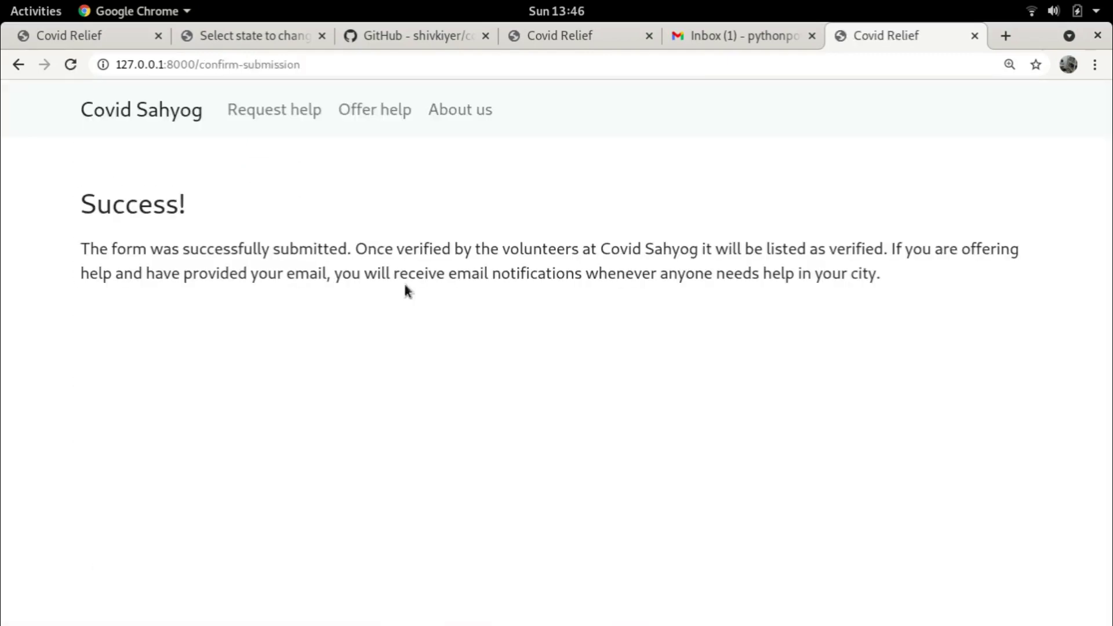
left_click(794, 36)
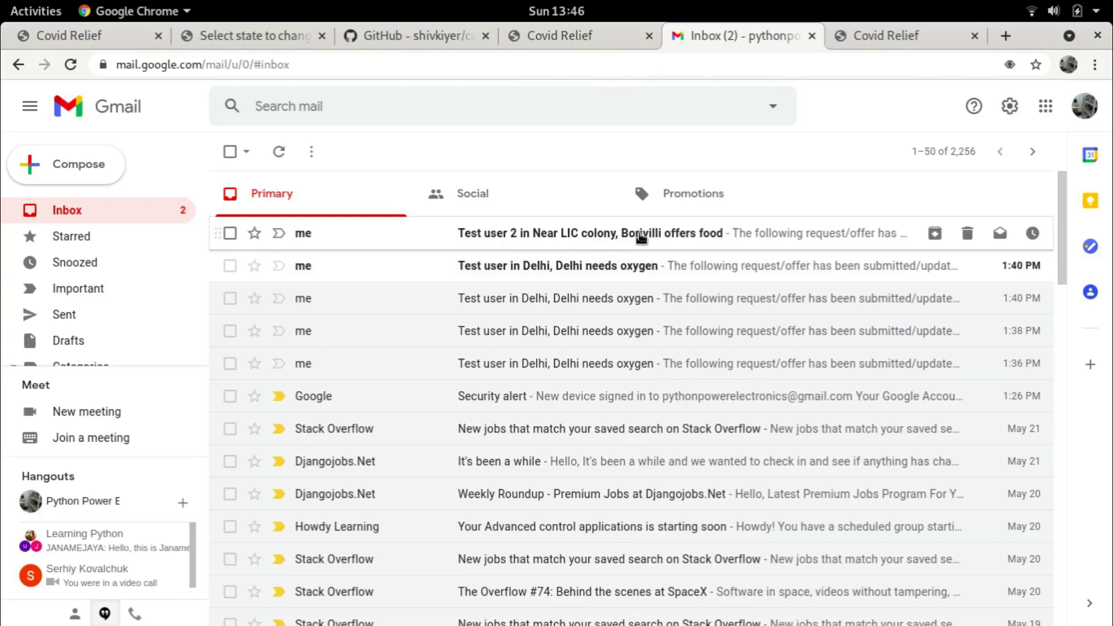
left_click(641, 234)
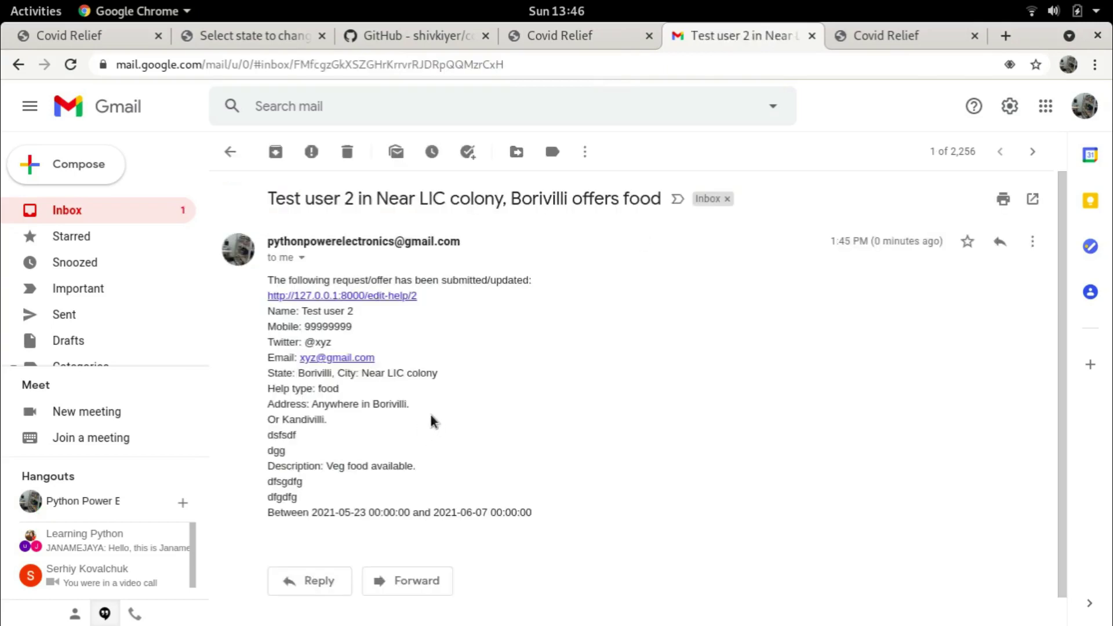
Reload the Django admin states page, then open the offer's page from the email link
left_click(241, 37)
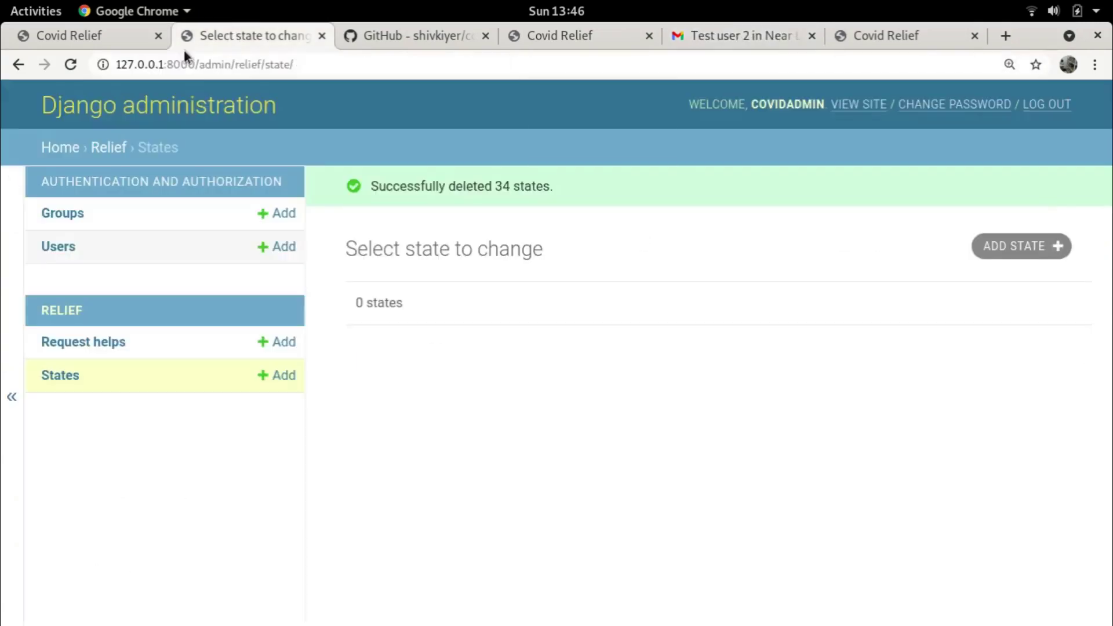
left_click(75, 62)
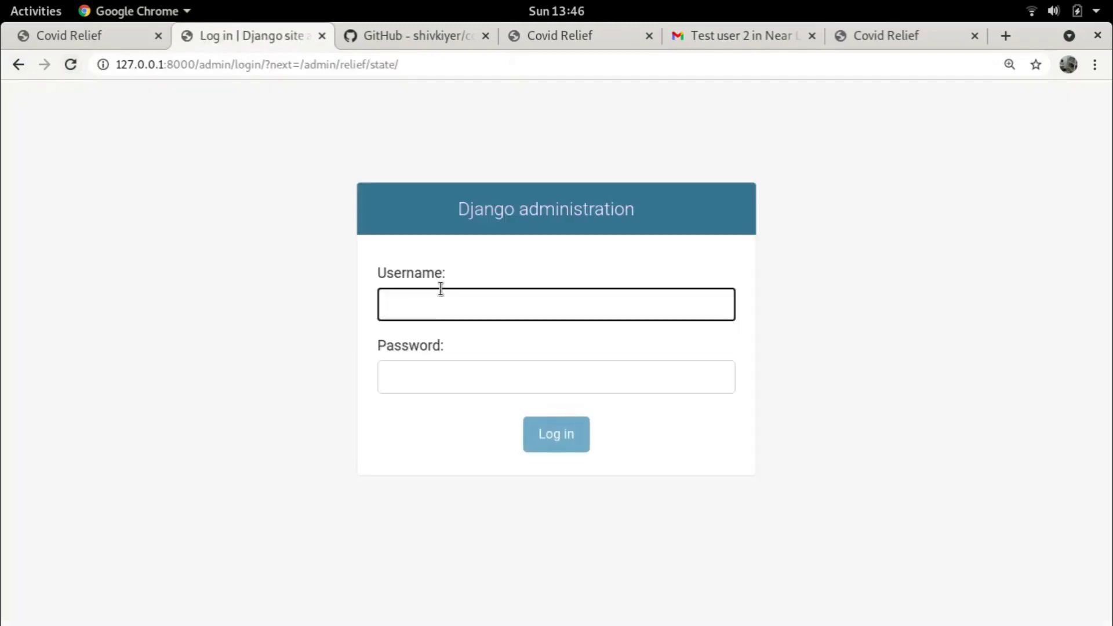
left_click(710, 45)
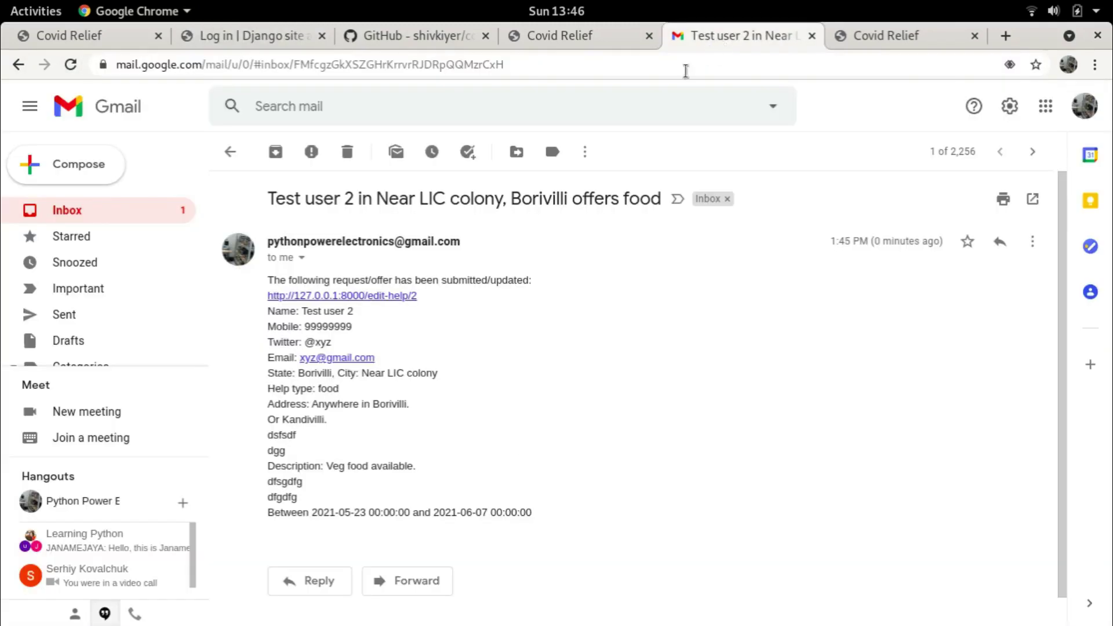
left_click(362, 296)
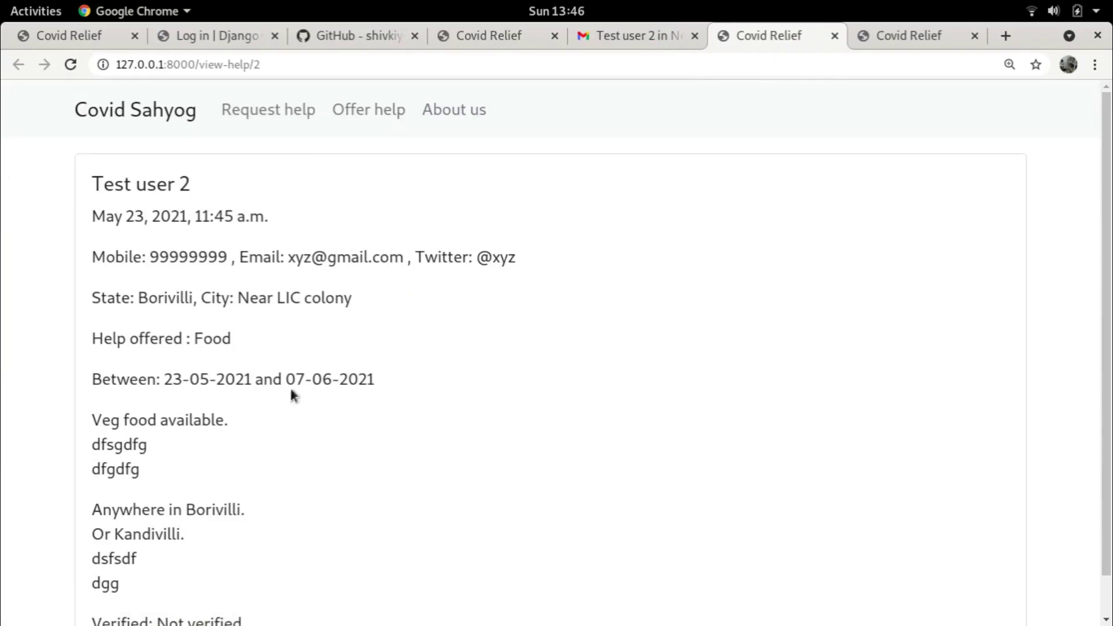
Confirm the new Borivilli offer reads Not verified, then close both Covid Relief tabs
scroll(218, 343, "down", 1)
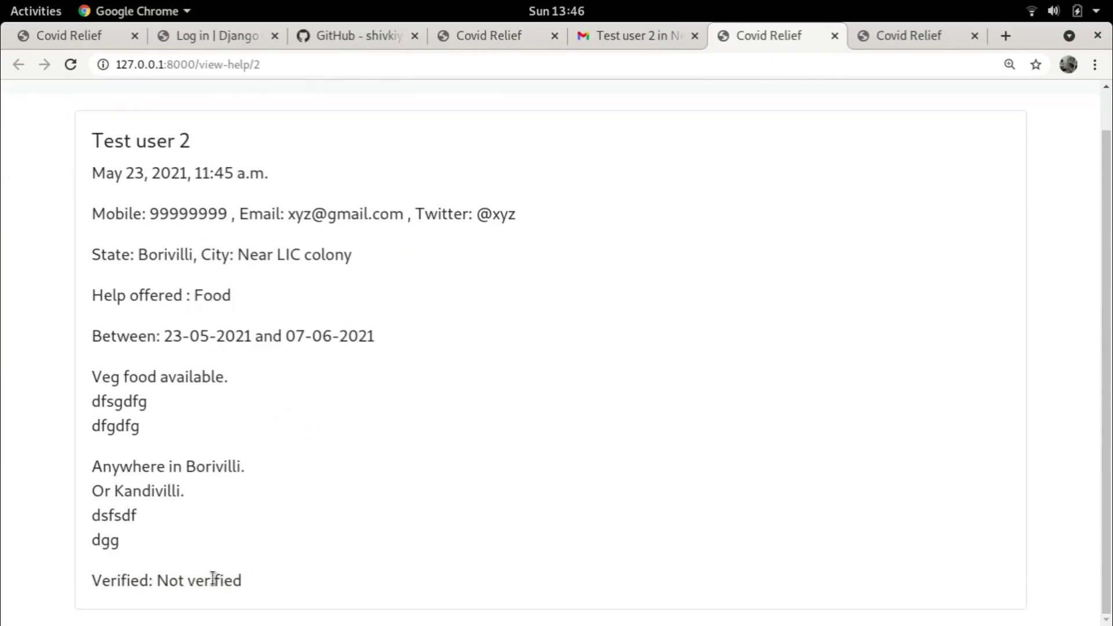
left_click_drag(158, 578, 244, 597)
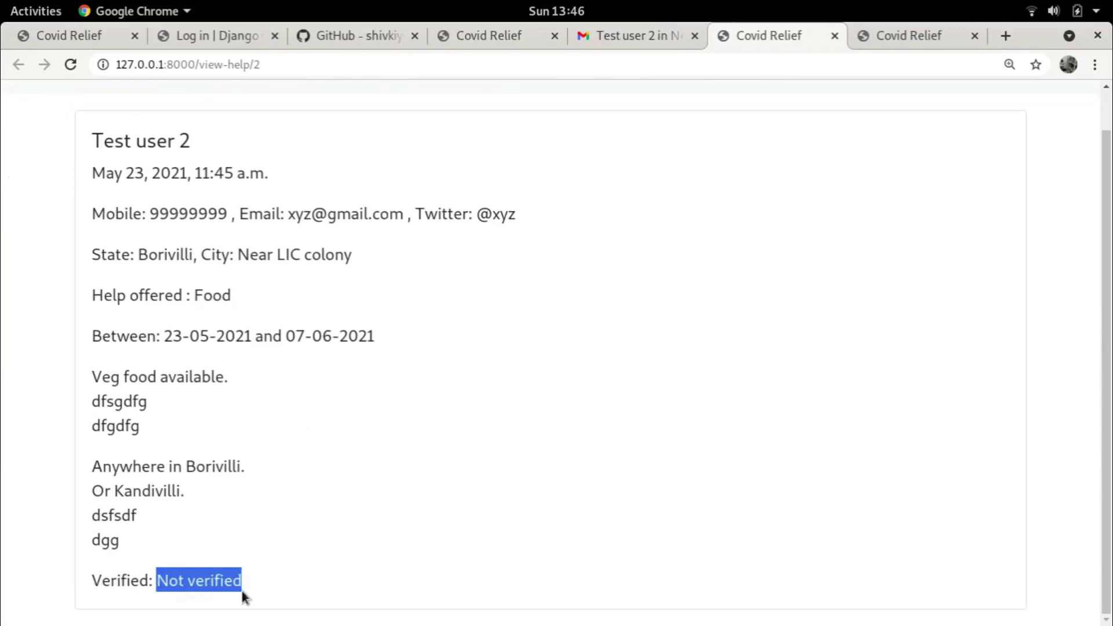
left_click(210, 571)
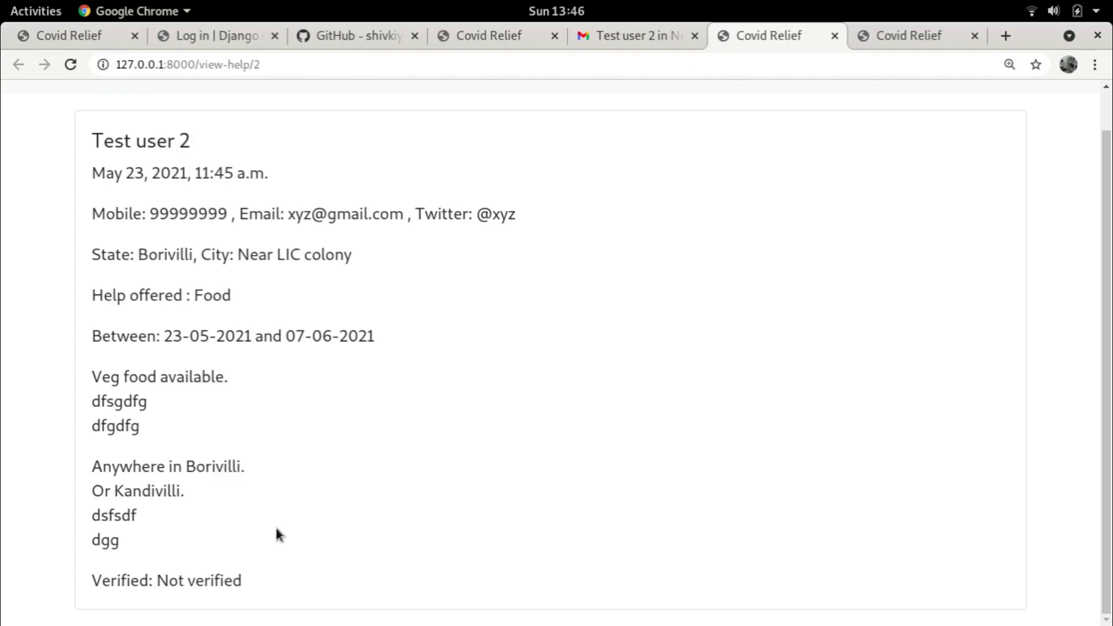
left_click_drag(149, 213, 202, 235)
left_click(161, 330)
left_click(835, 36)
left_click(835, 36)
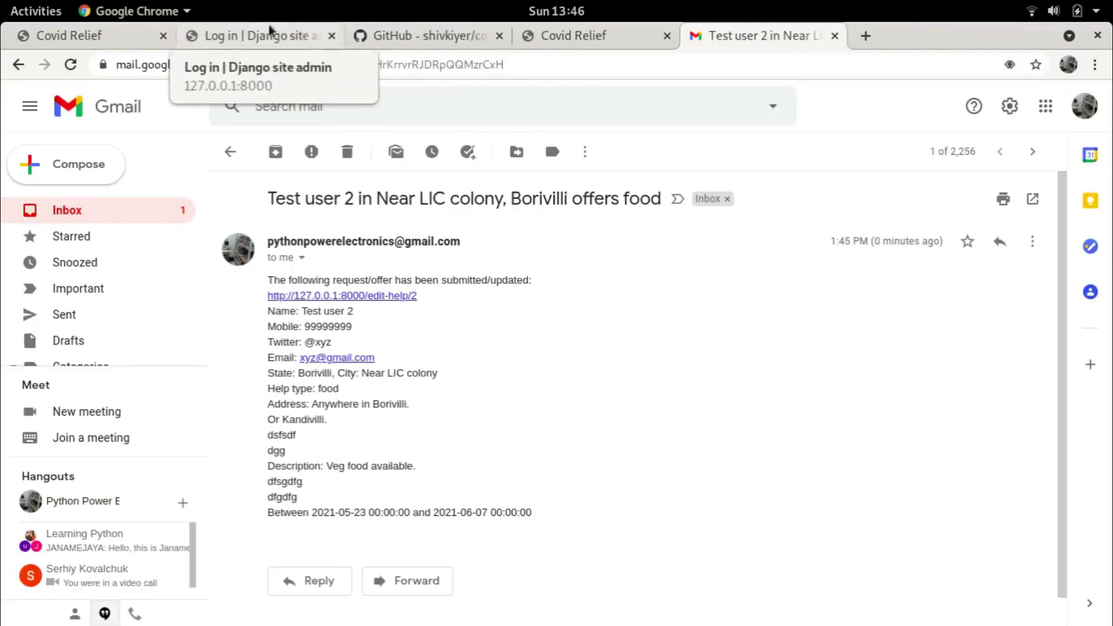
Log in to the Django admin with the saved administrator username and password
left_click(250, 36)
type("covi")
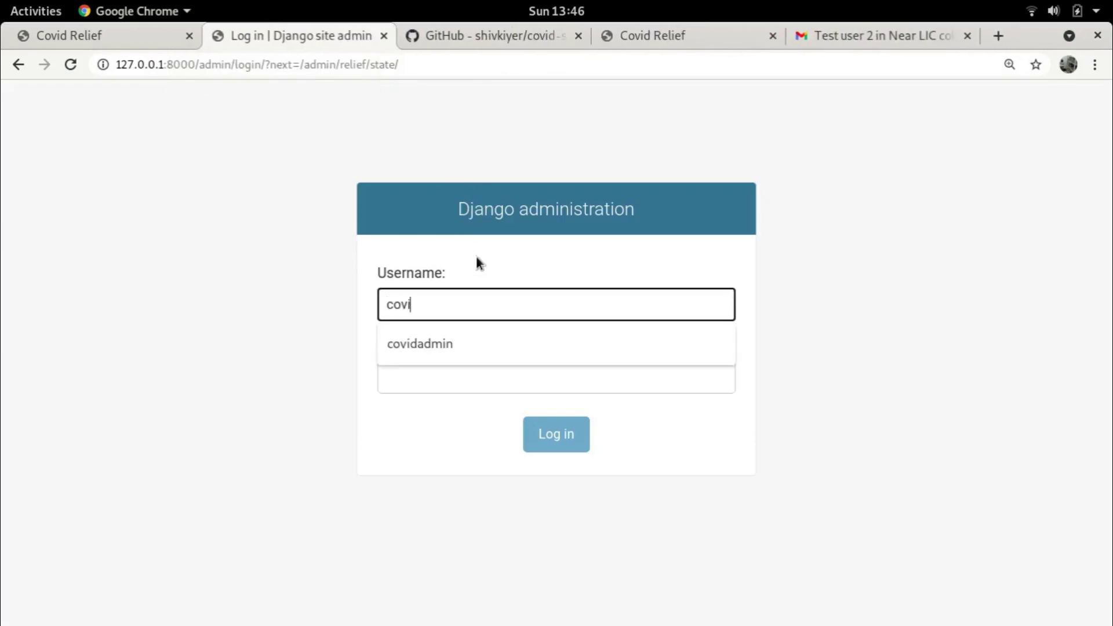
key("Down")
key("Tab")
type("••••")
left_click(557, 441)
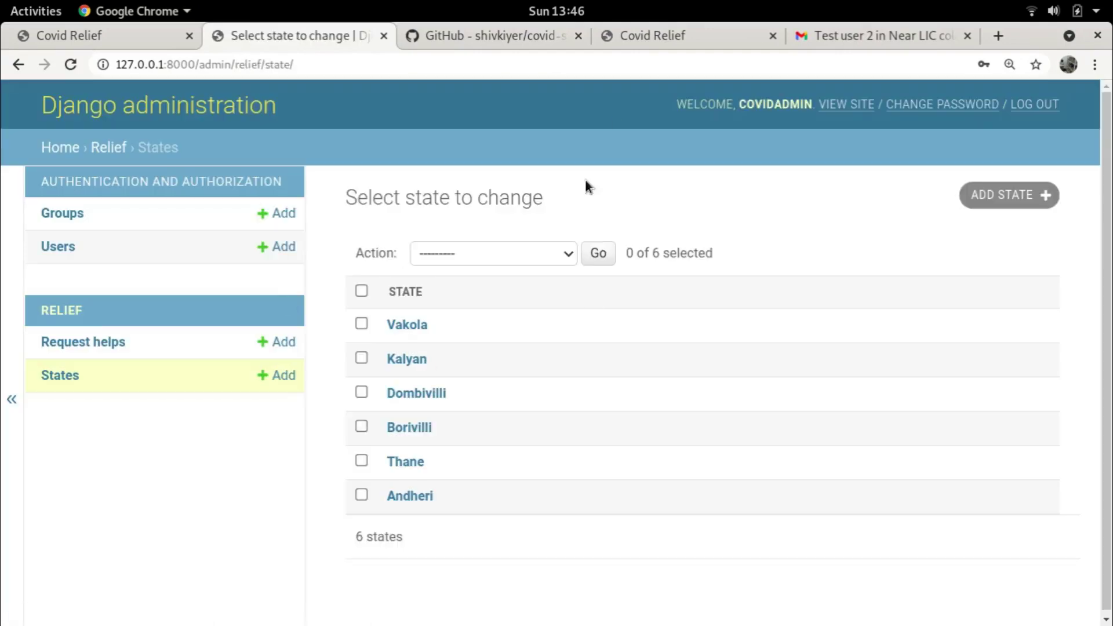
Open the offer's edit page from the email, add a volunteer's email address to Volunteers, and submit
left_click(844, 38)
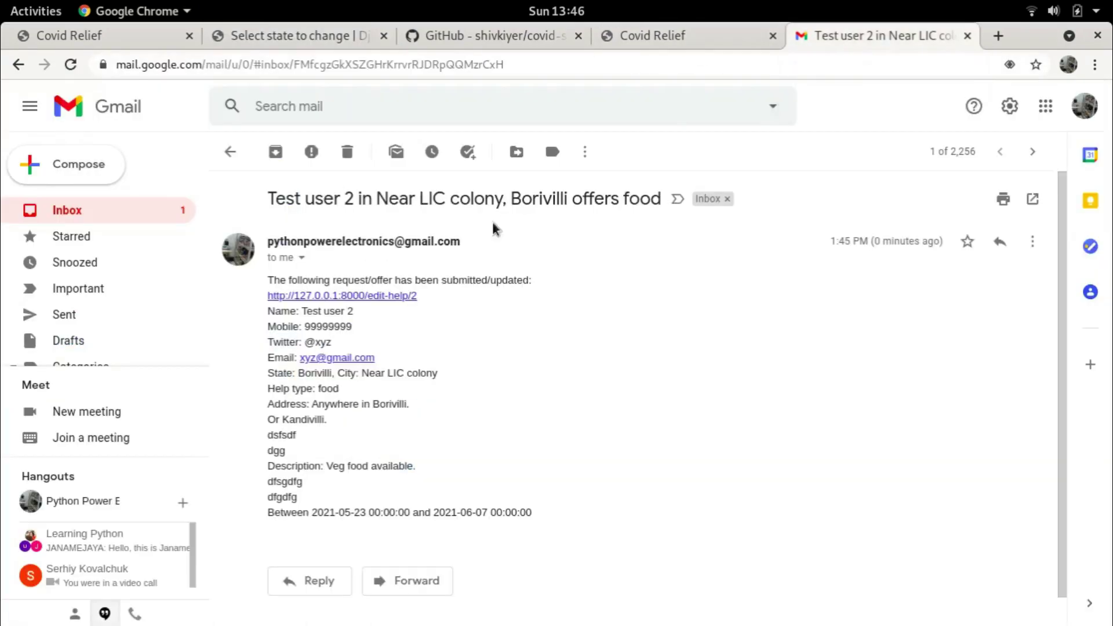
left_click(391, 296)
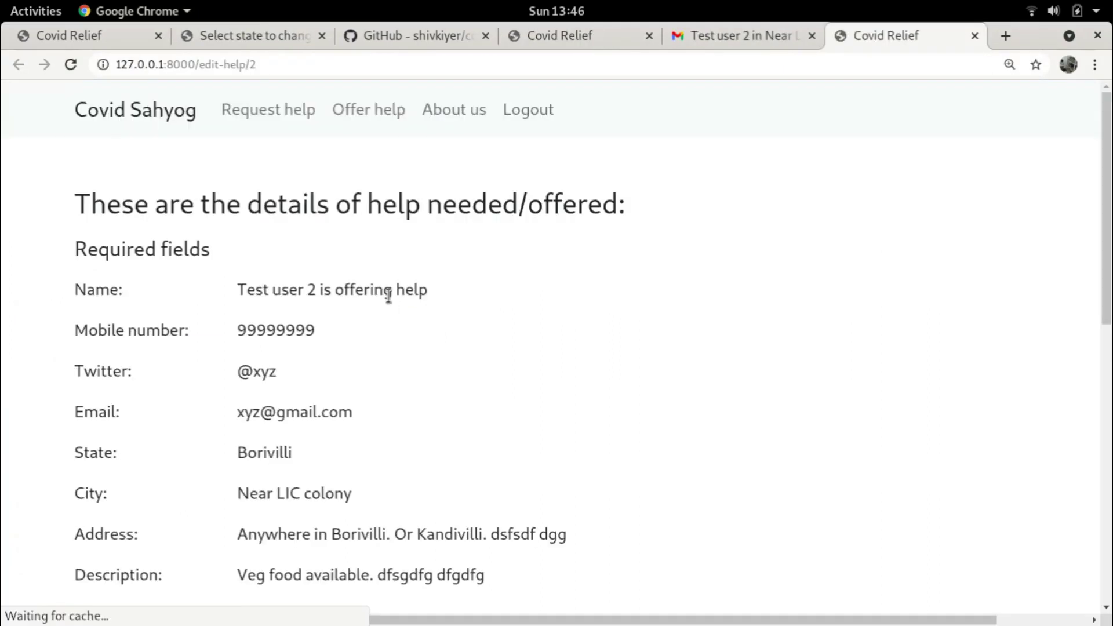
scroll(560, 235, "down", 3)
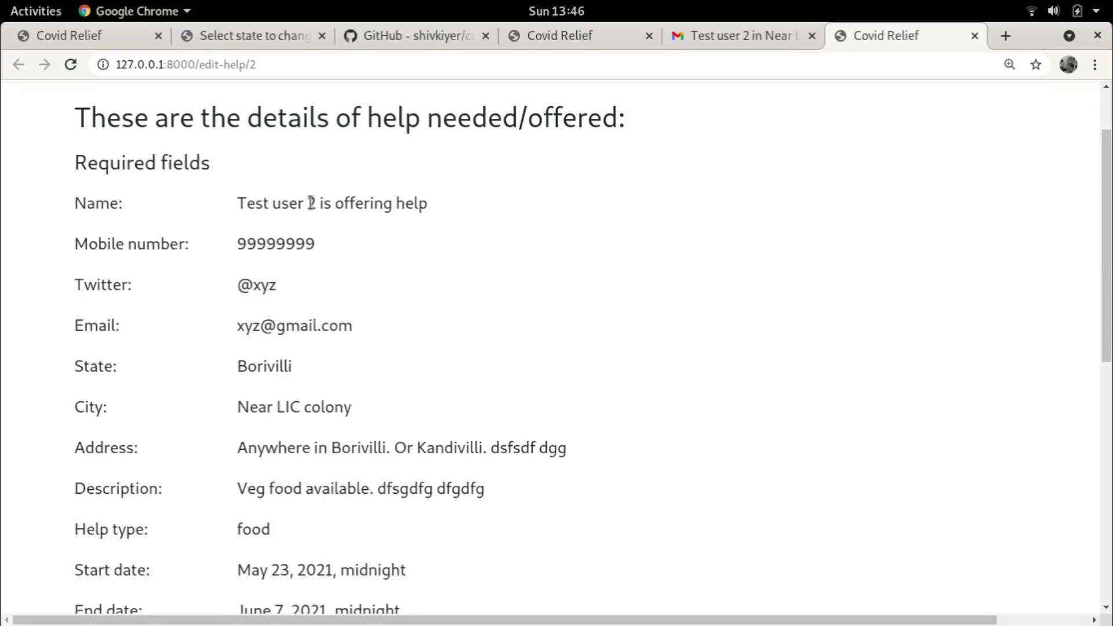
scroll(347, 232, "down", 6)
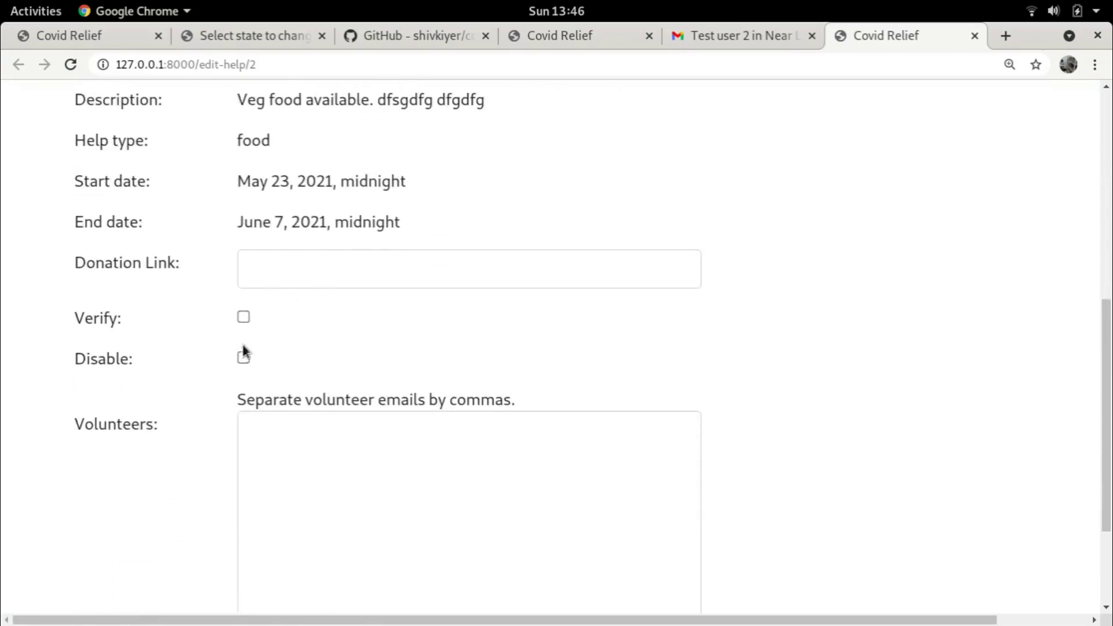
scroll(348, 223, "up", 4)
scroll(345, 232, "down", 5)
left_click(327, 288)
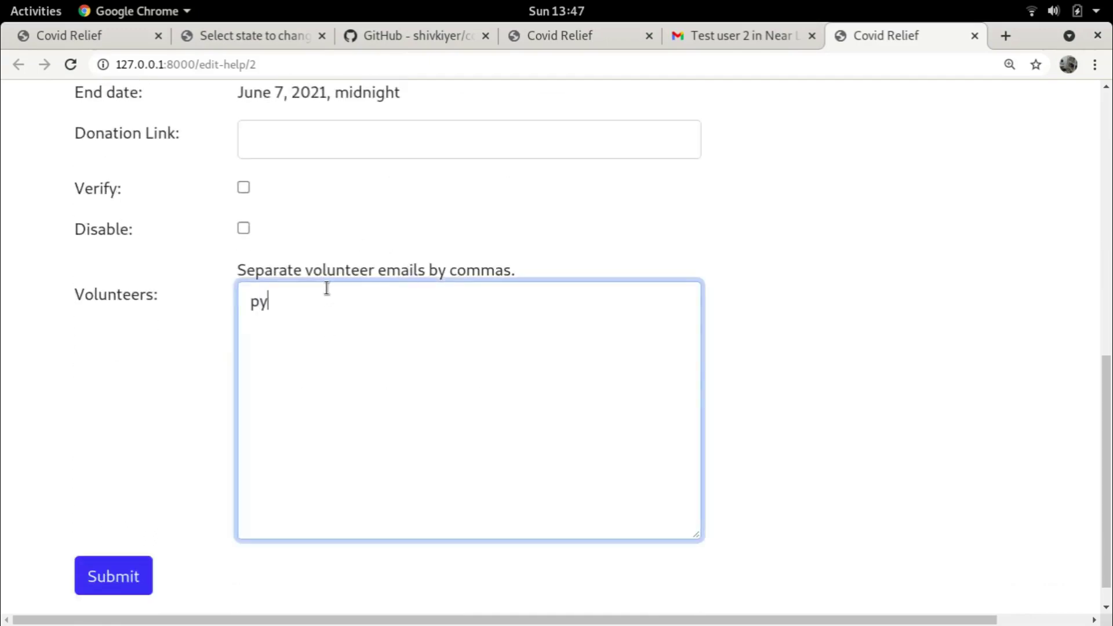
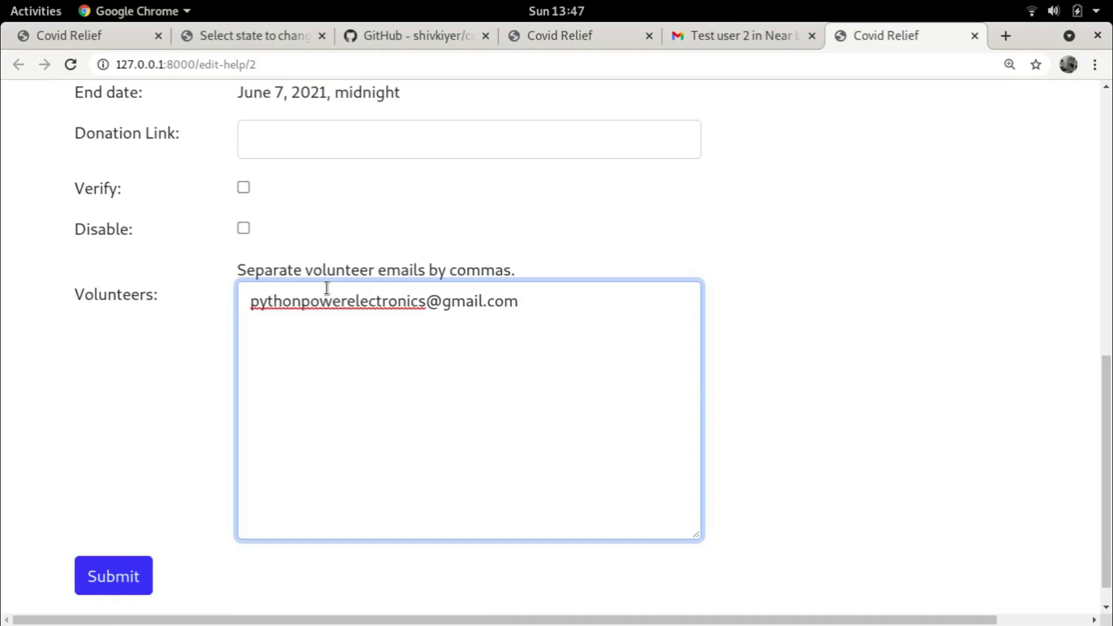
left_click(113, 584)
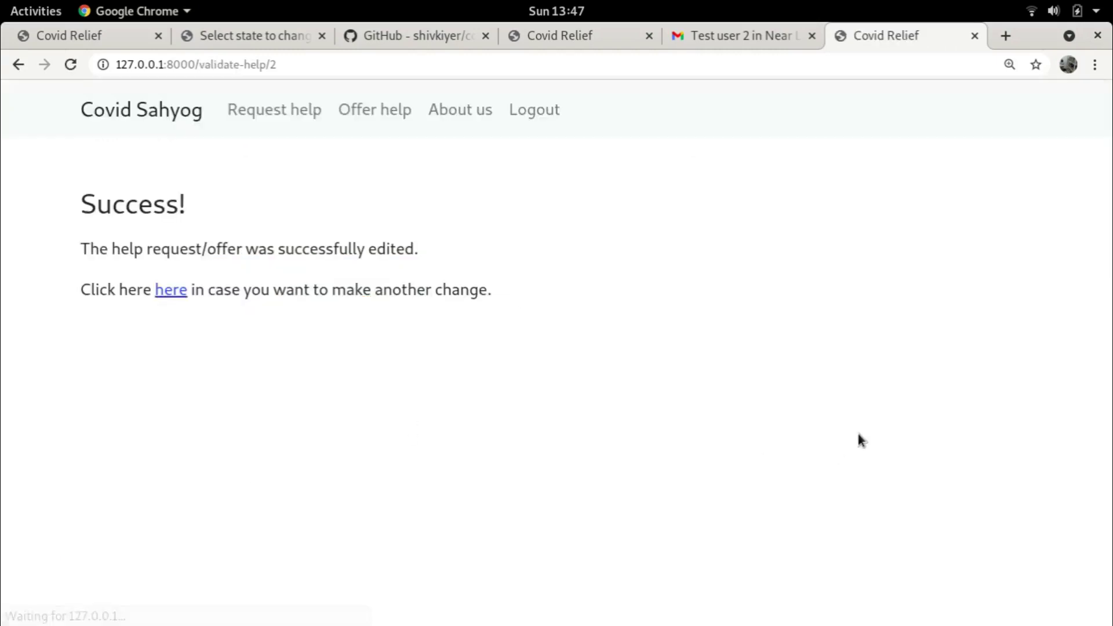
Open the newest Borivilli offer email and follow its edit-help link
left_click(754, 36)
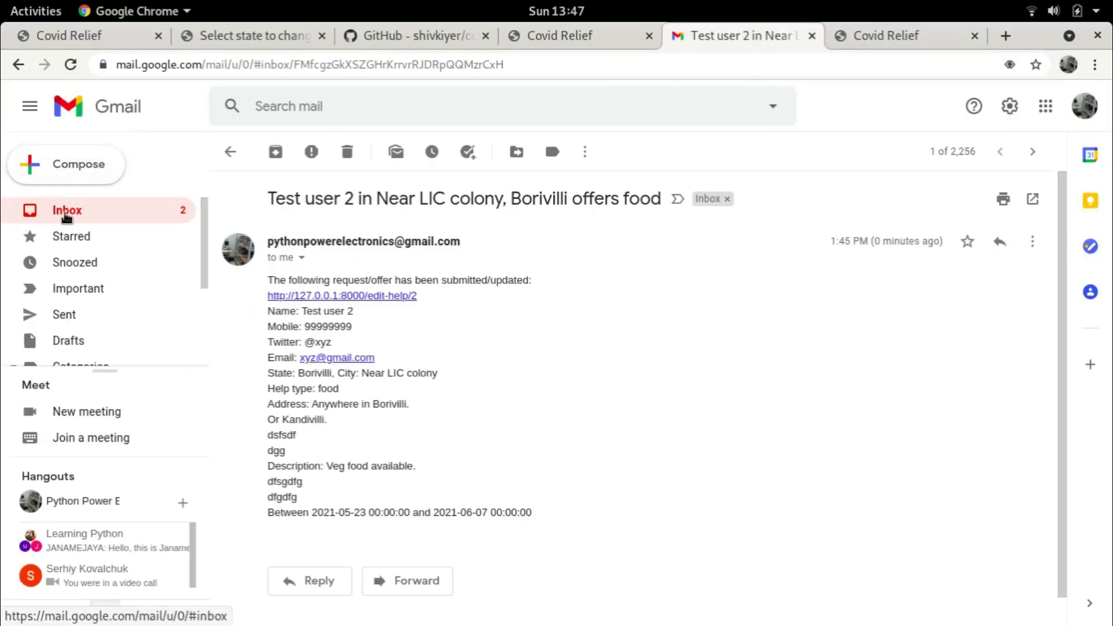
left_click(75, 211)
left_click(551, 235)
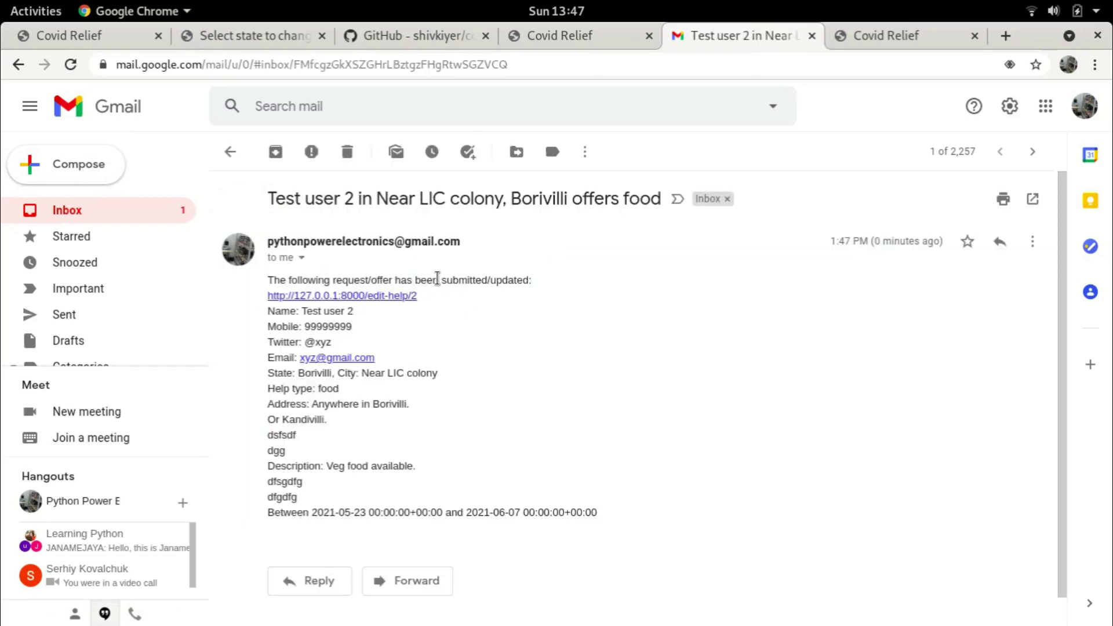
left_click(379, 297)
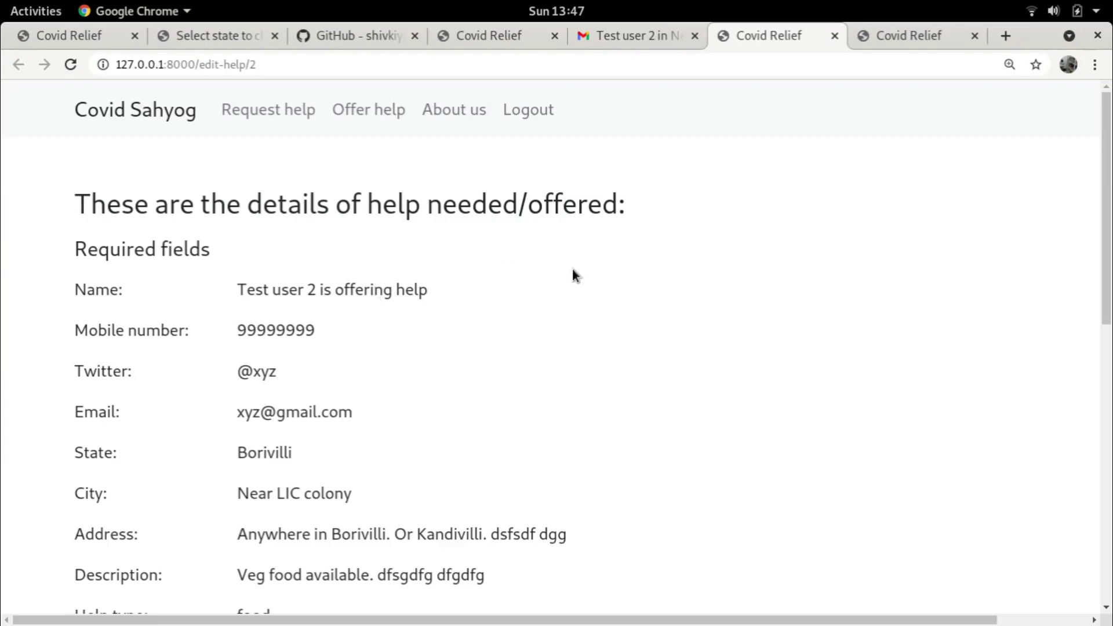
Tick Verify on the offer's edit page, submit, and close the duplicate success tab
scroll(646, 276, "down", 10)
scroll(531, 314, "down", 1)
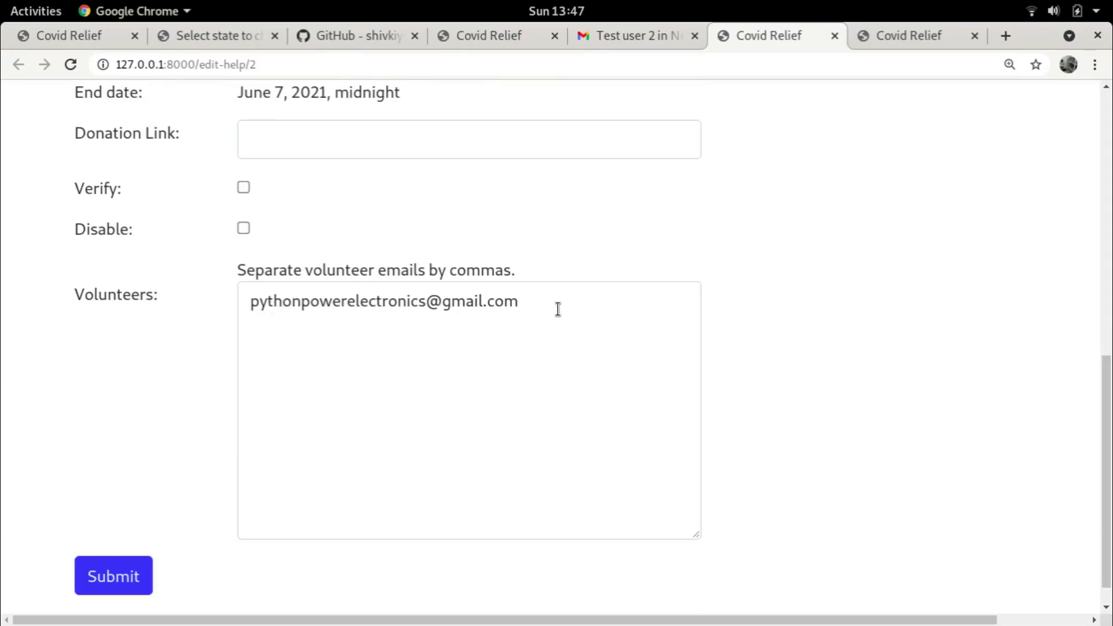
scroll(557, 309, "up", 5)
left_click(244, 404)
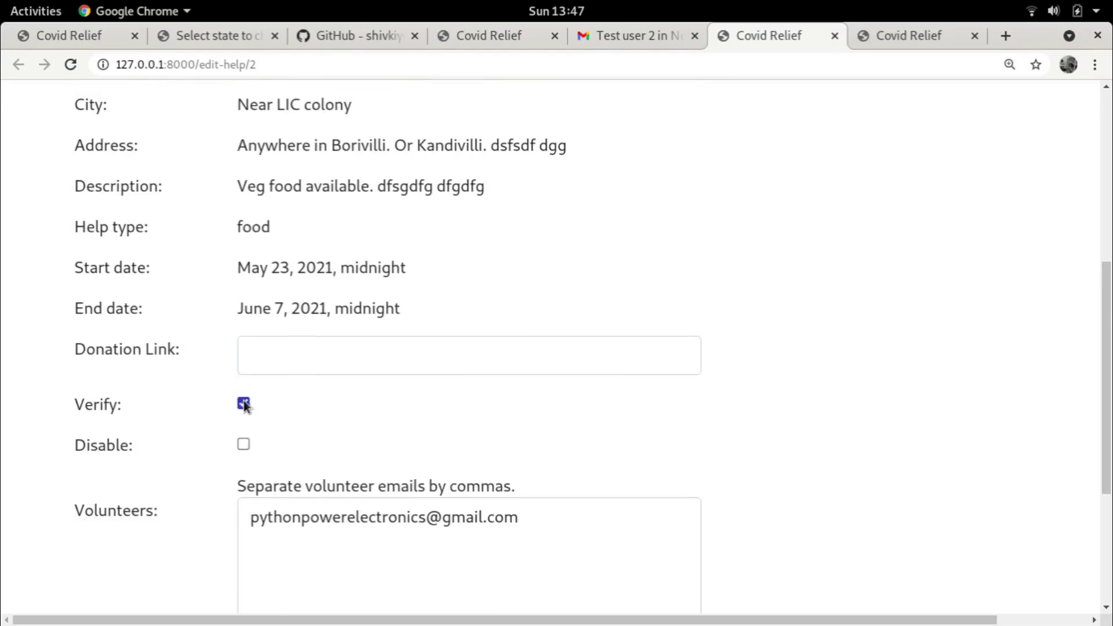
scroll(795, 405, "down", 4)
left_click(115, 544)
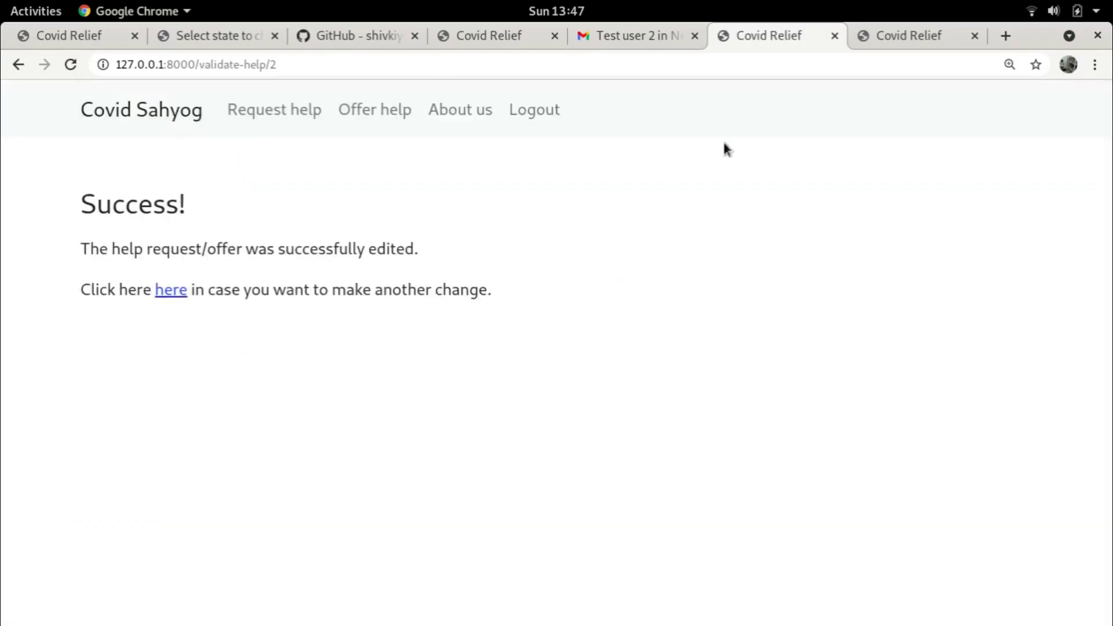
left_click(906, 36)
left_click(974, 35)
Log out of Covid Sahyog and open the Borivilli listings page
left_click(534, 112)
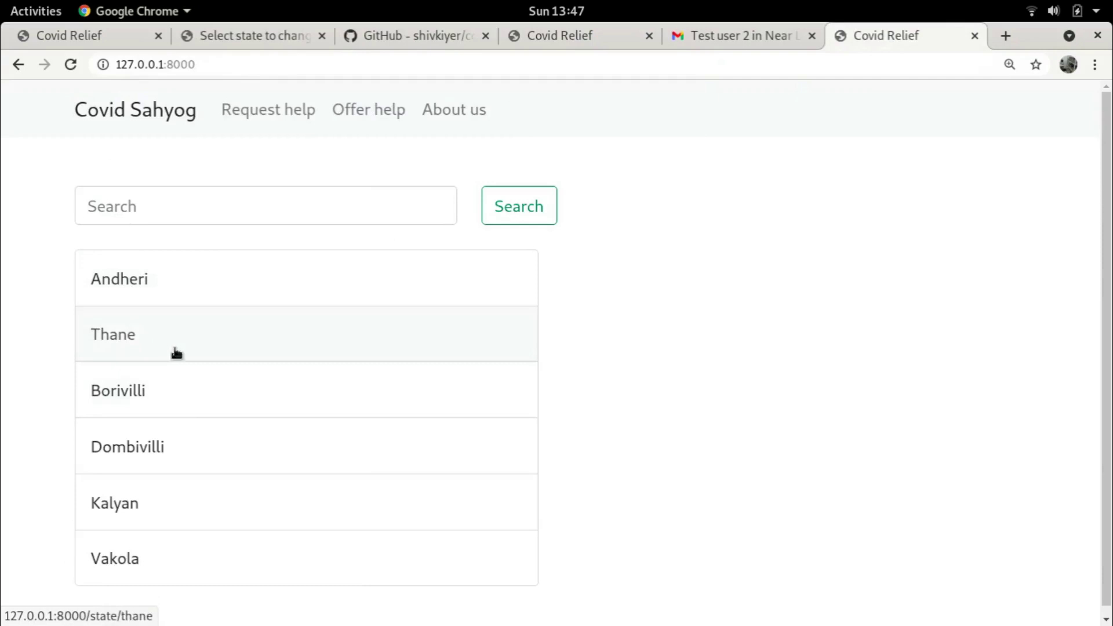
left_click(155, 388)
scroll(496, 331, "down", 5)
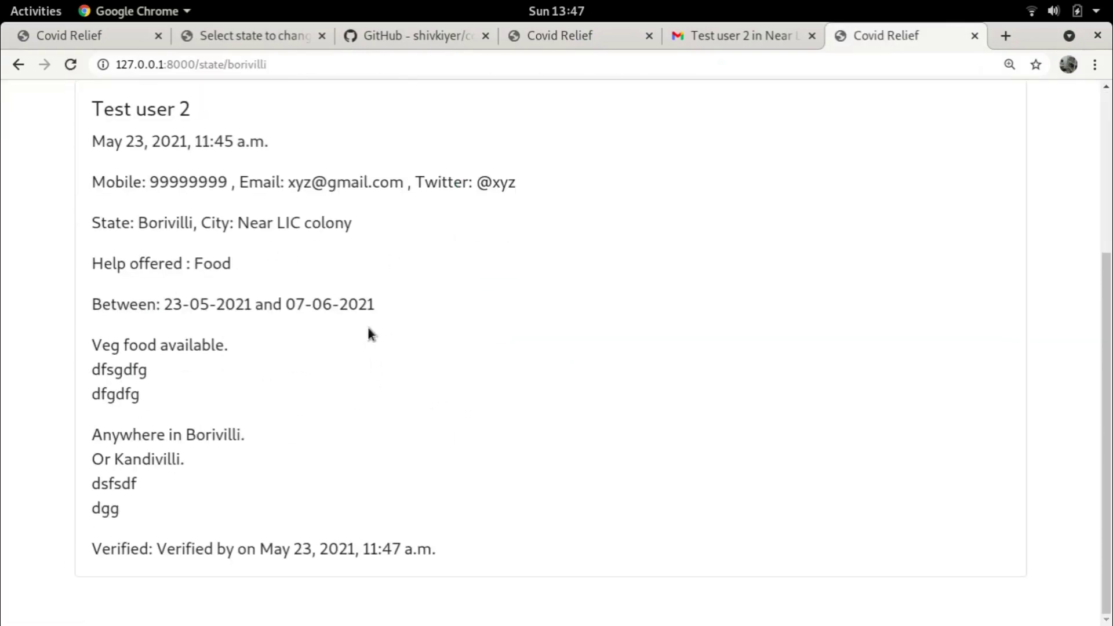
scroll(369, 334, "up", 3)
scroll(368, 332, "down", 2)
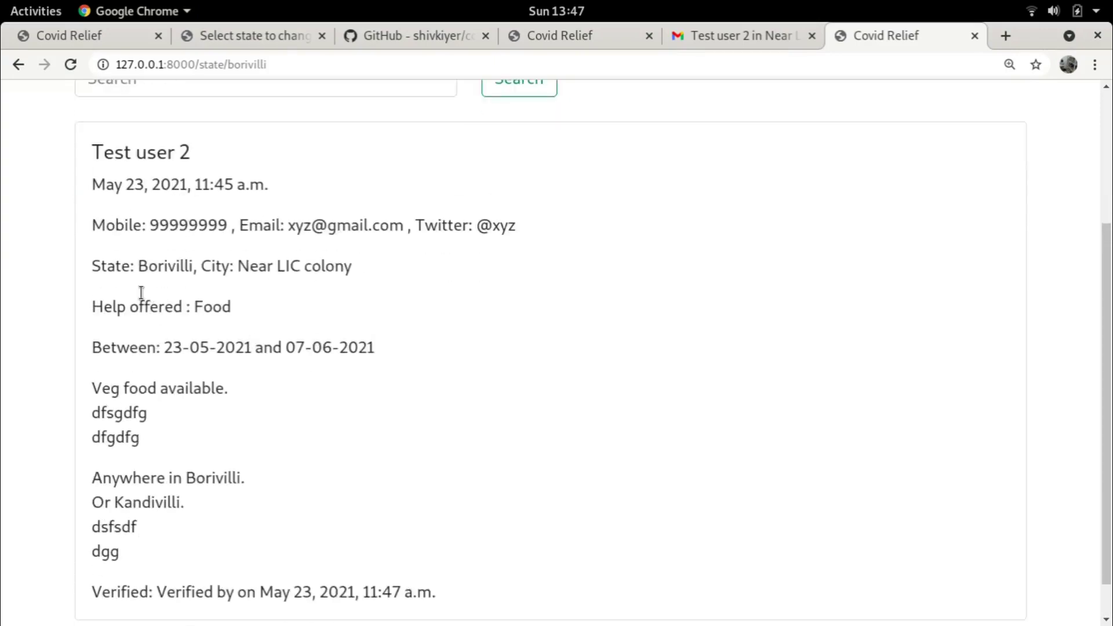
Check Test user 2's name, posting date, mobile, location and 'Help offered : Food' against the email
left_click_drag(89, 149, 235, 176)
left_click(240, 217)
left_click_drag(96, 184, 301, 191)
left_click(96, 224)
left_click_drag(96, 224, 288, 274)
left_click_drag(96, 306, 149, 306)
double_click(151, 308)
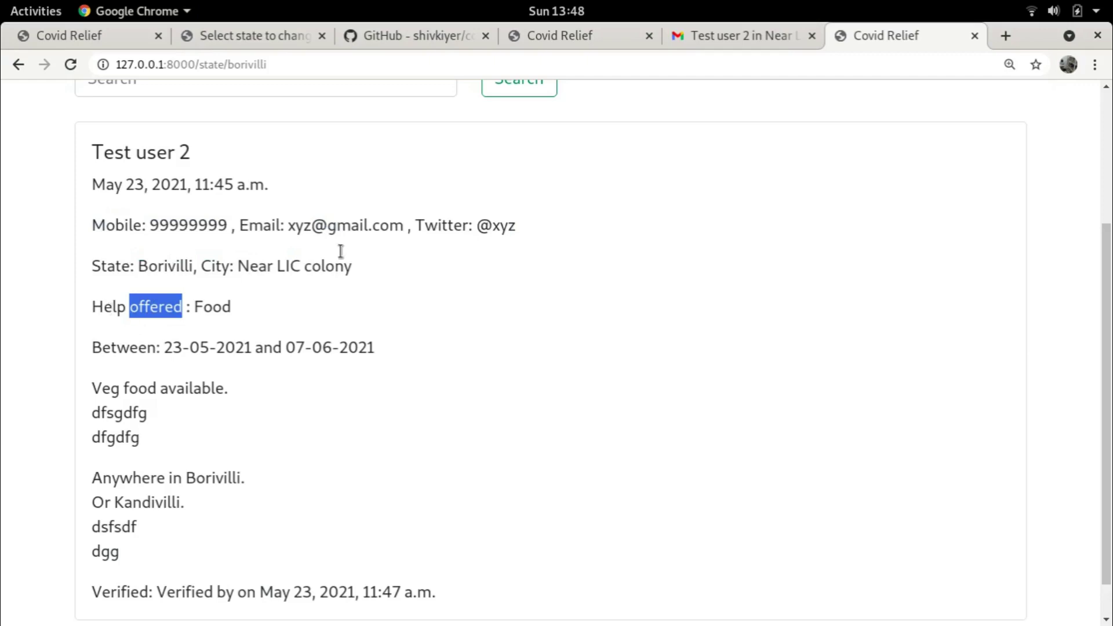
left_click(702, 44)
double_click(586, 199)
left_click(864, 37)
Review the offer's availability dates, description and address, confirming its status line reads Verified
left_click_drag(97, 350, 429, 340)
left_click(427, 338)
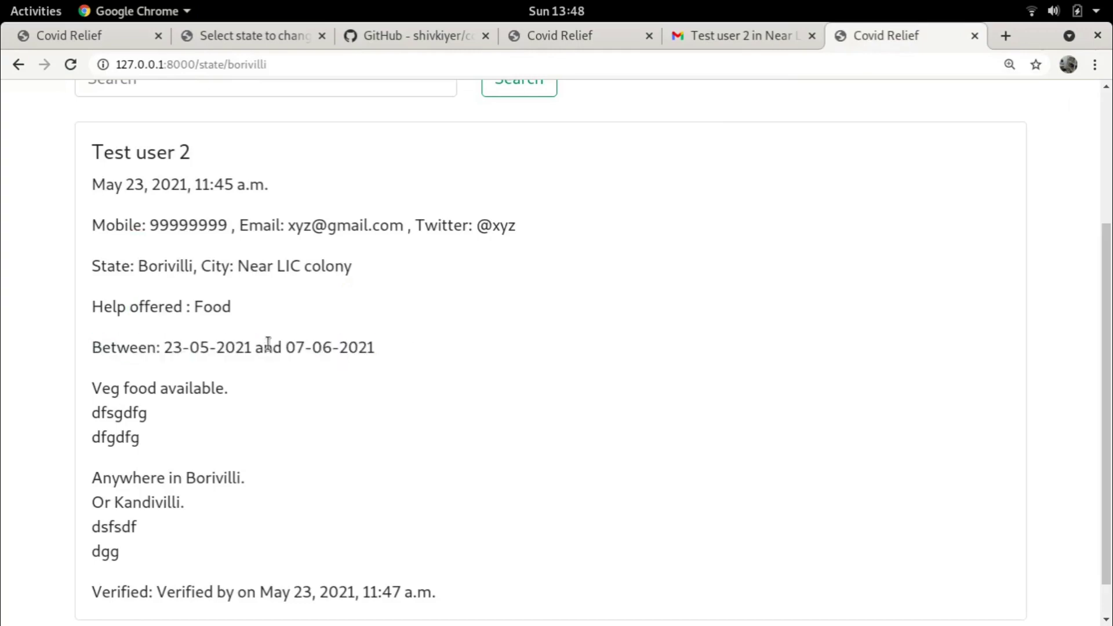
scroll(113, 400, "down", 1)
left_click_drag(92, 342, 172, 397)
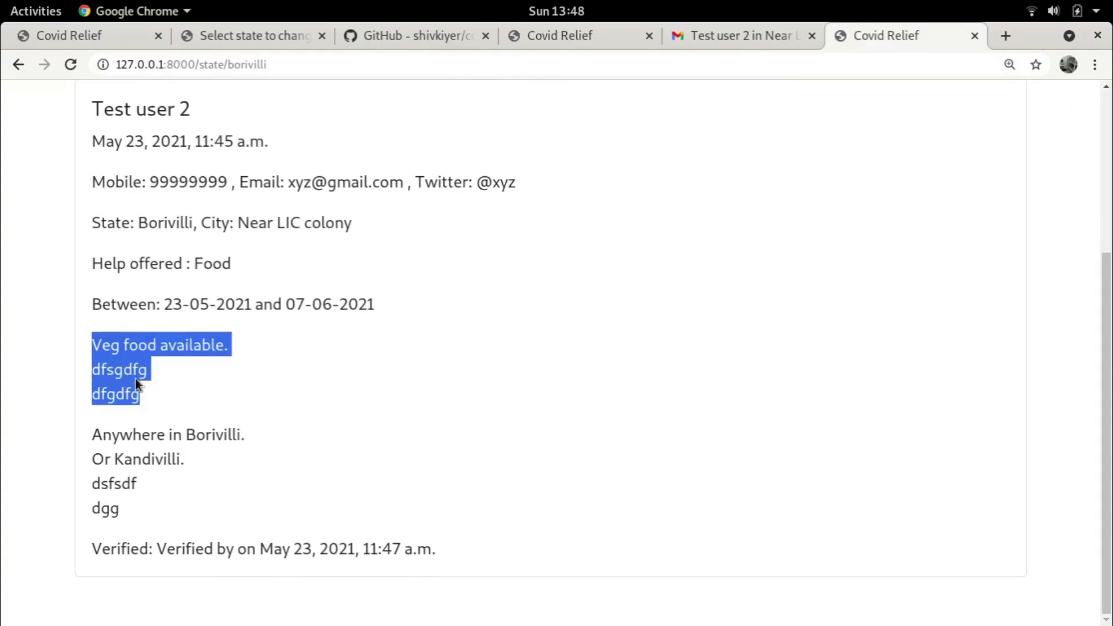
left_click_drag(92, 436, 165, 489)
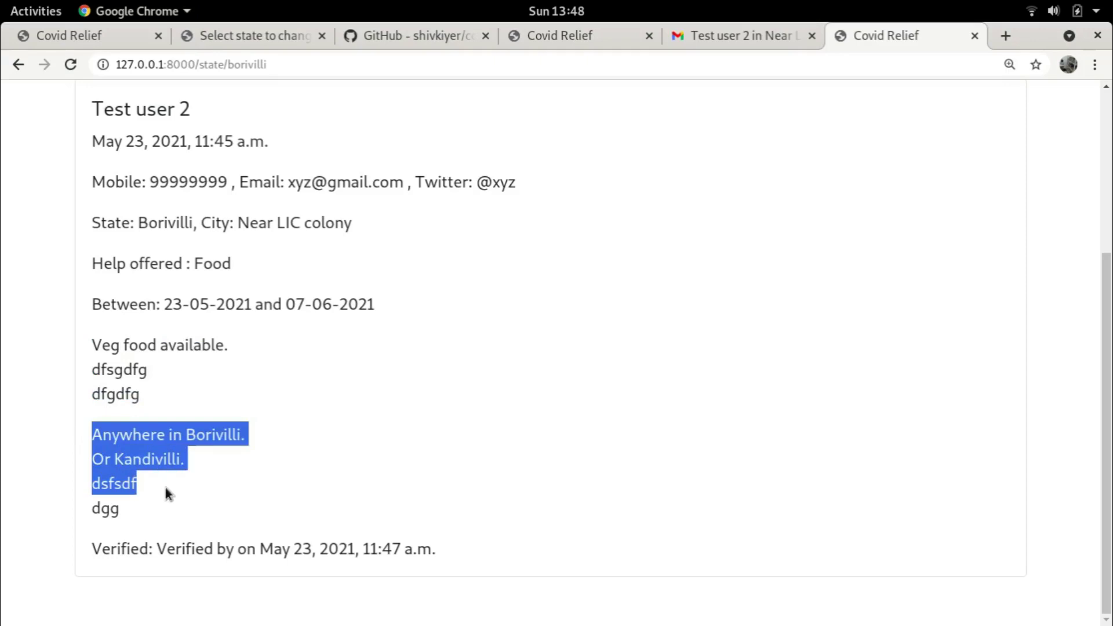
left_click(134, 455)
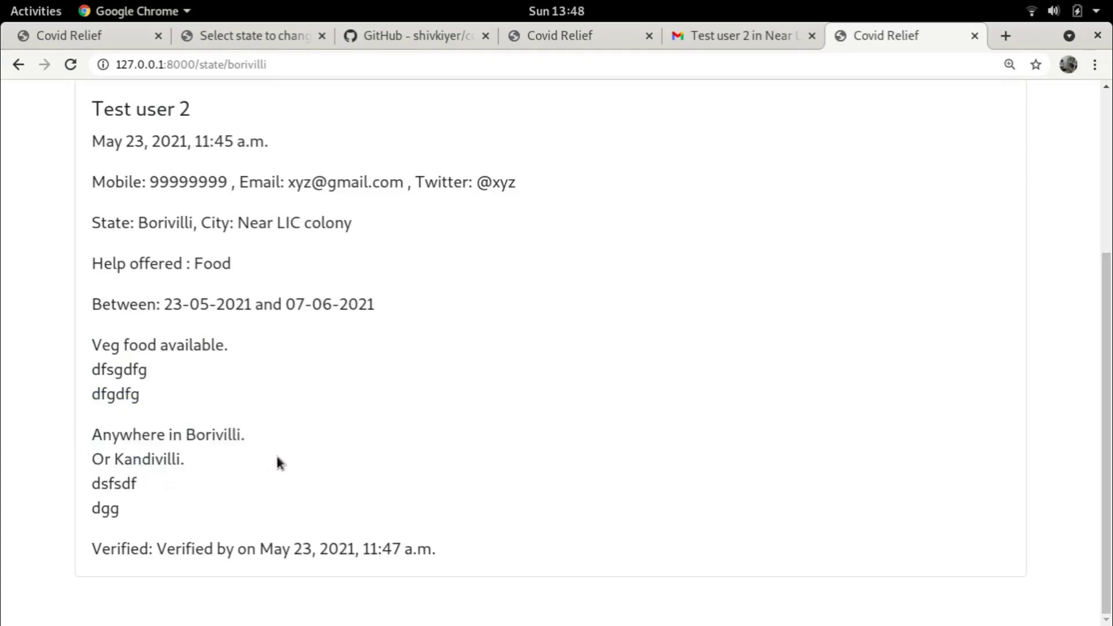
left_click_drag(95, 547, 356, 558)
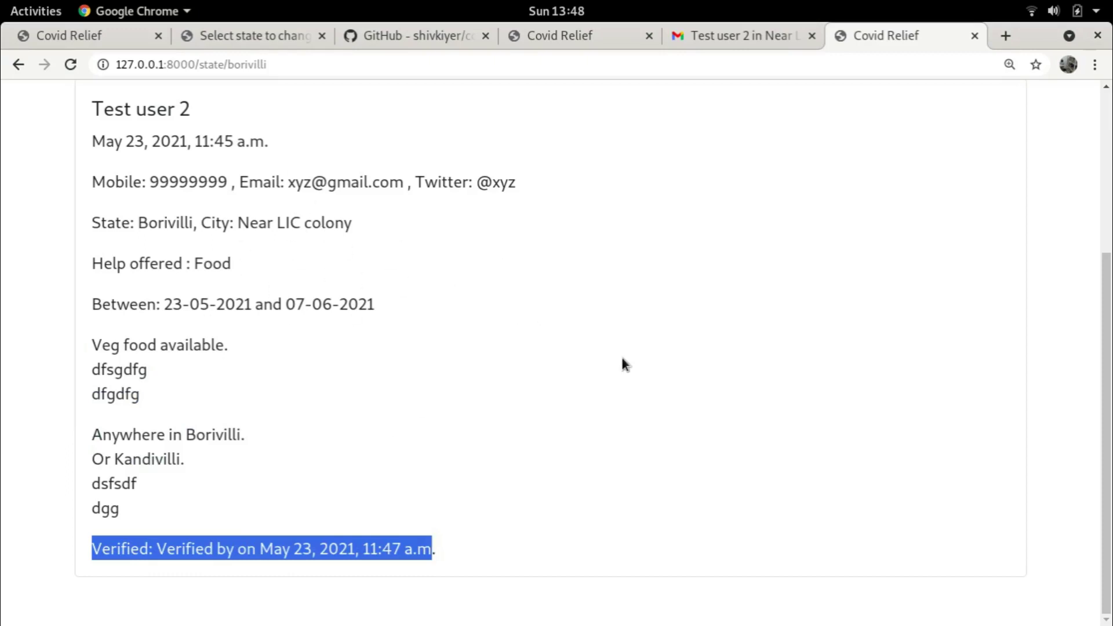
scroll(622, 358, "up", 5)
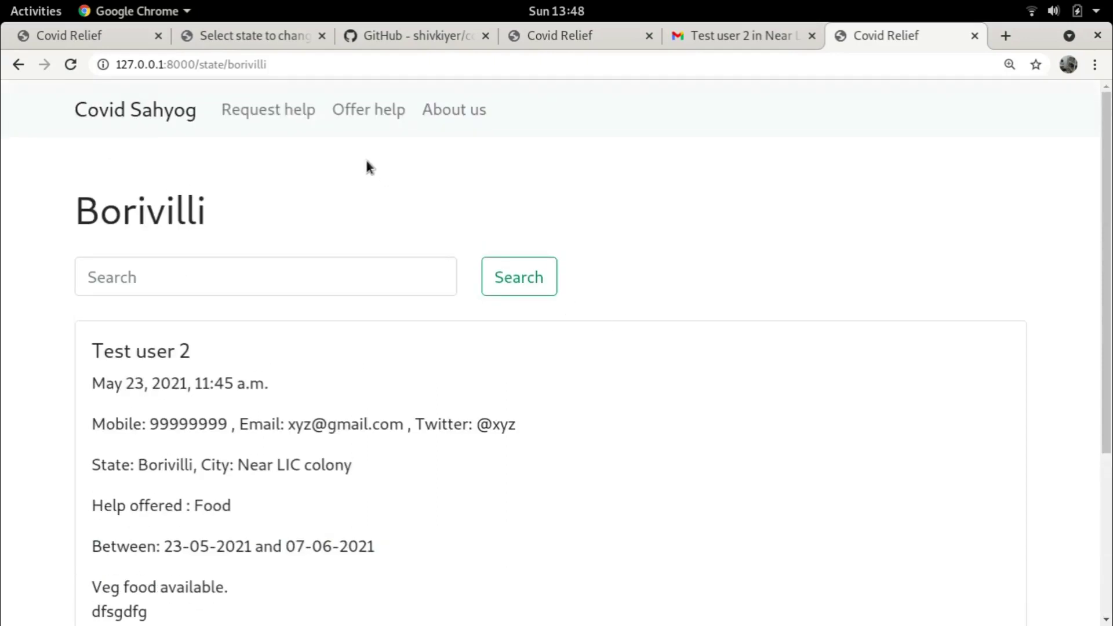
scroll(367, 167, "down", 4)
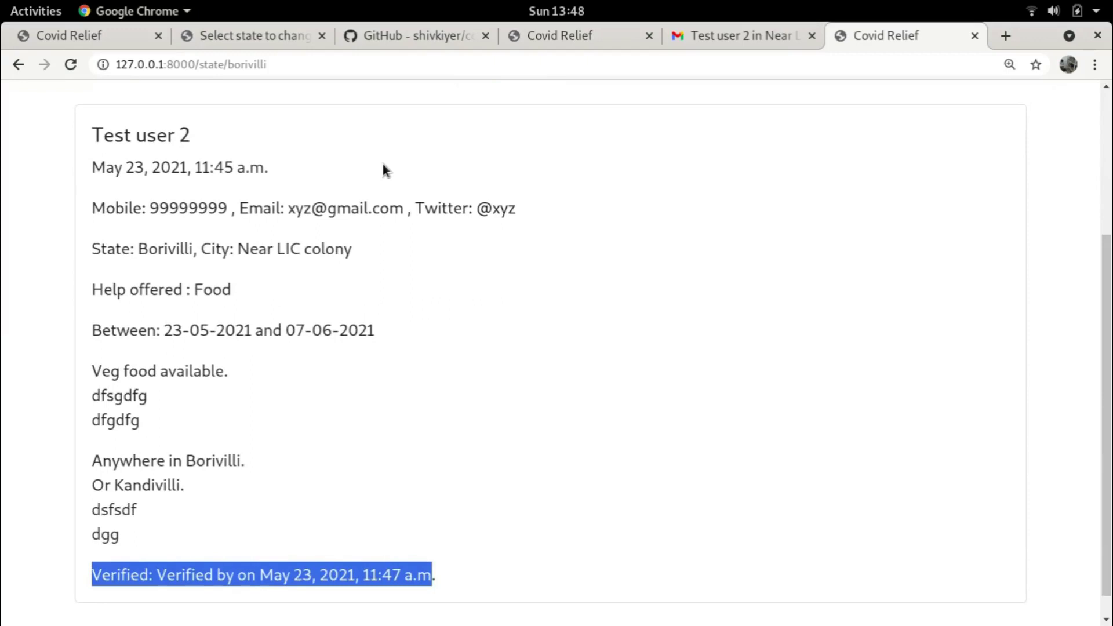
scroll(376, 168, "up", 3)
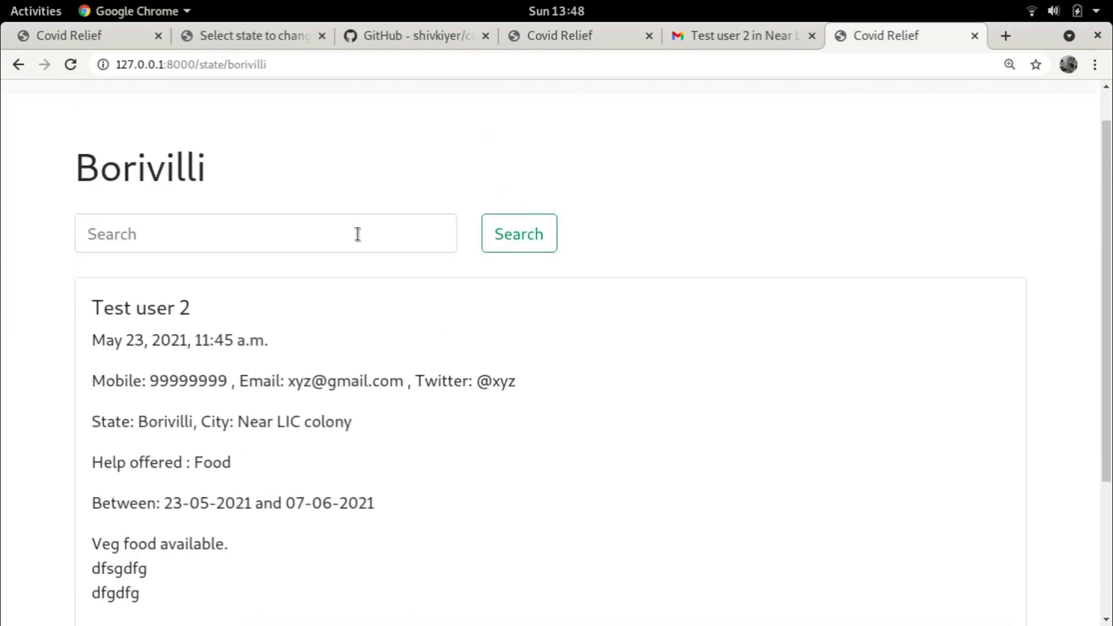
scroll(366, 231, "up", 1)
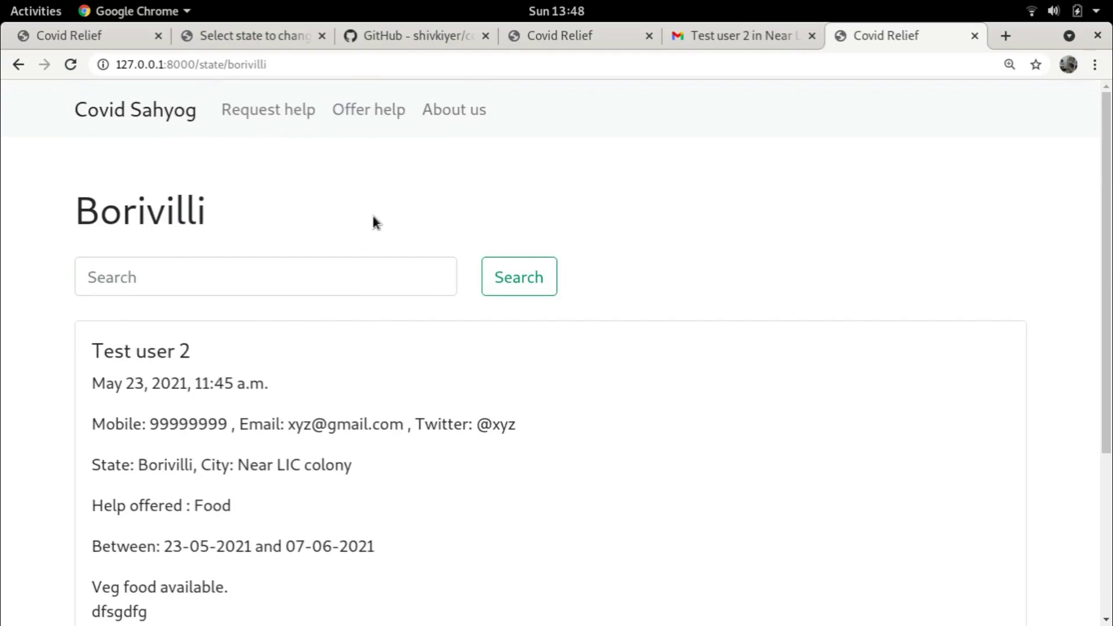
scroll(366, 213, "down", 3)
scroll(406, 191, "up", 3)
left_click(732, 35)
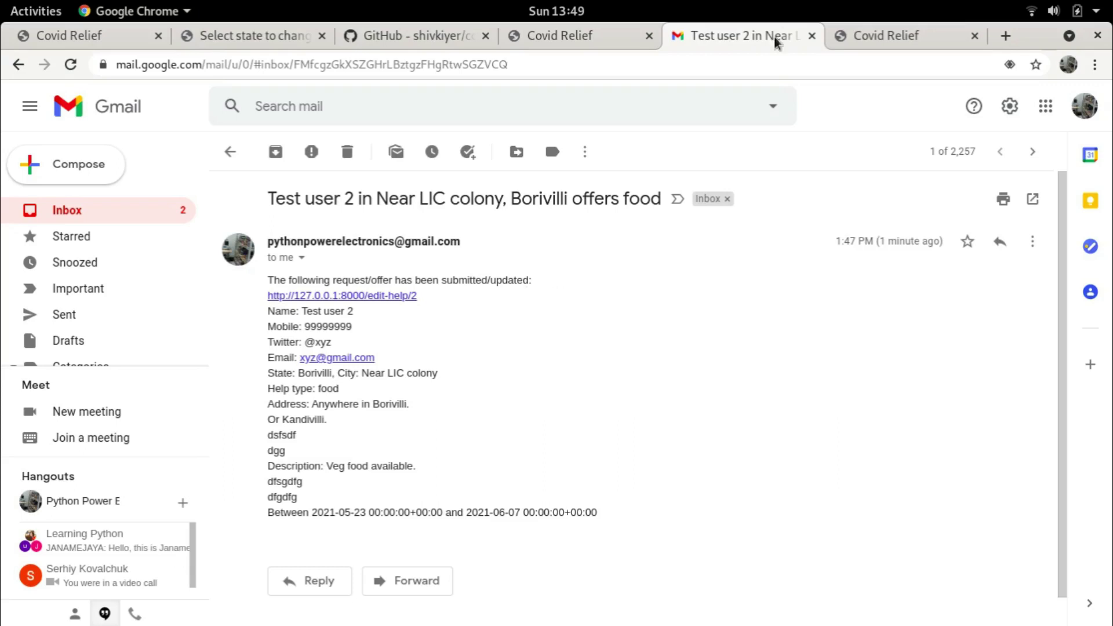
left_click(895, 36)
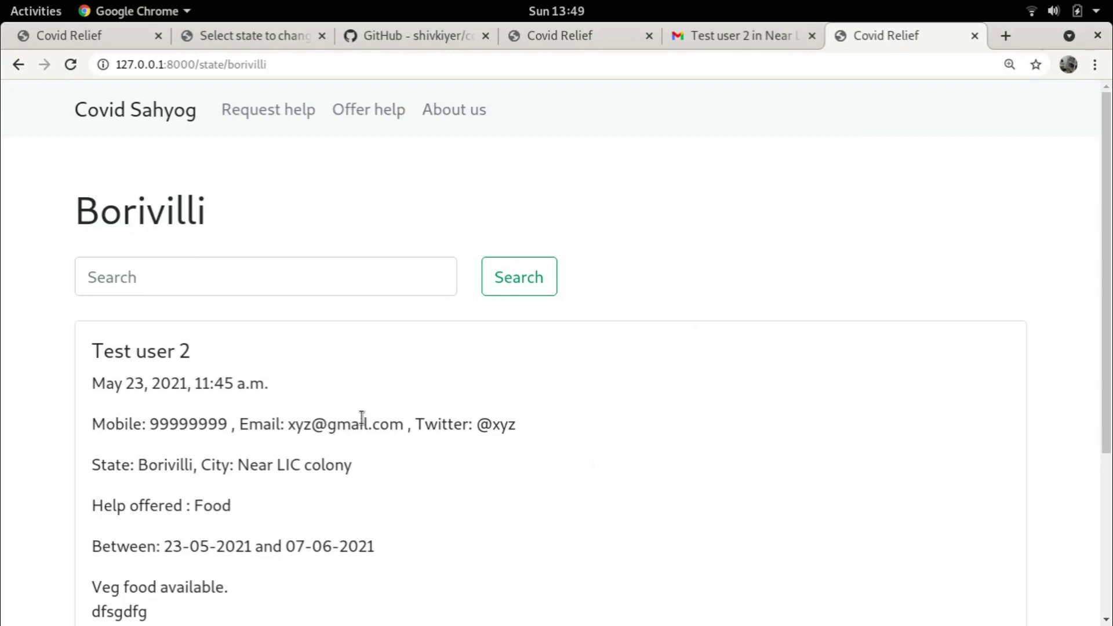
scroll(499, 381, "down", 5)
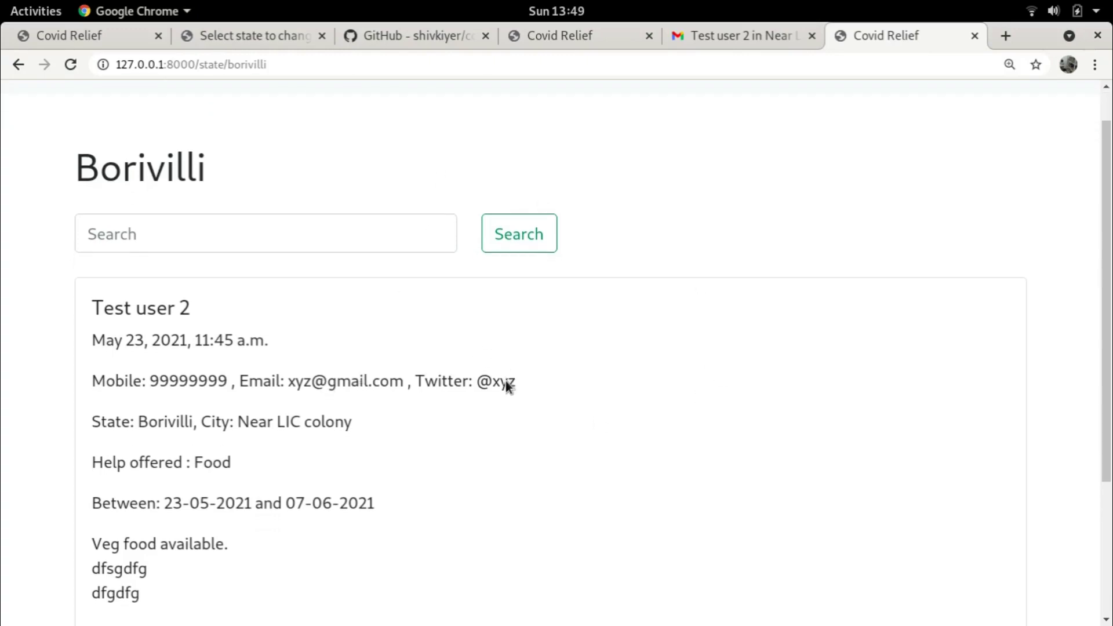
scroll(508, 384, "up", 5)
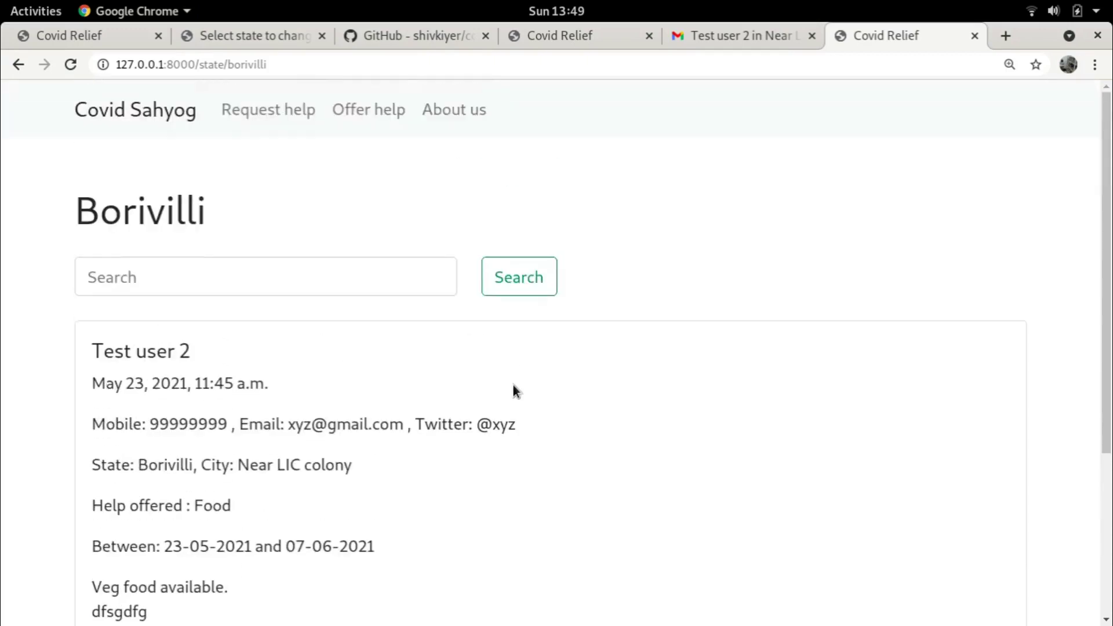
scroll(480, 387, "down", 3)
scroll(492, 395, "up", 3)
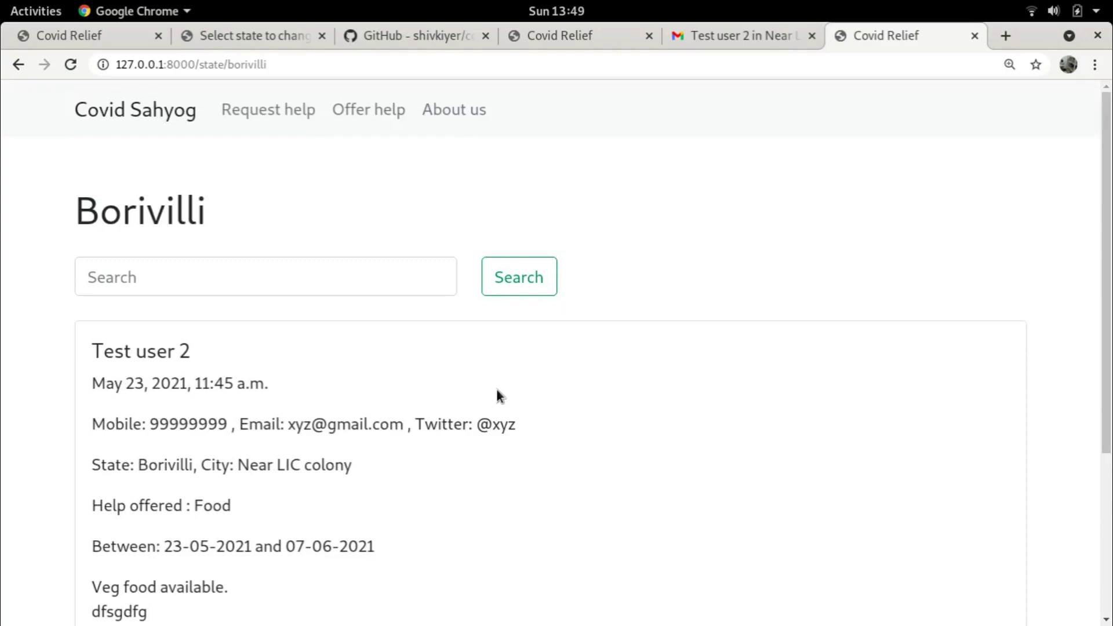